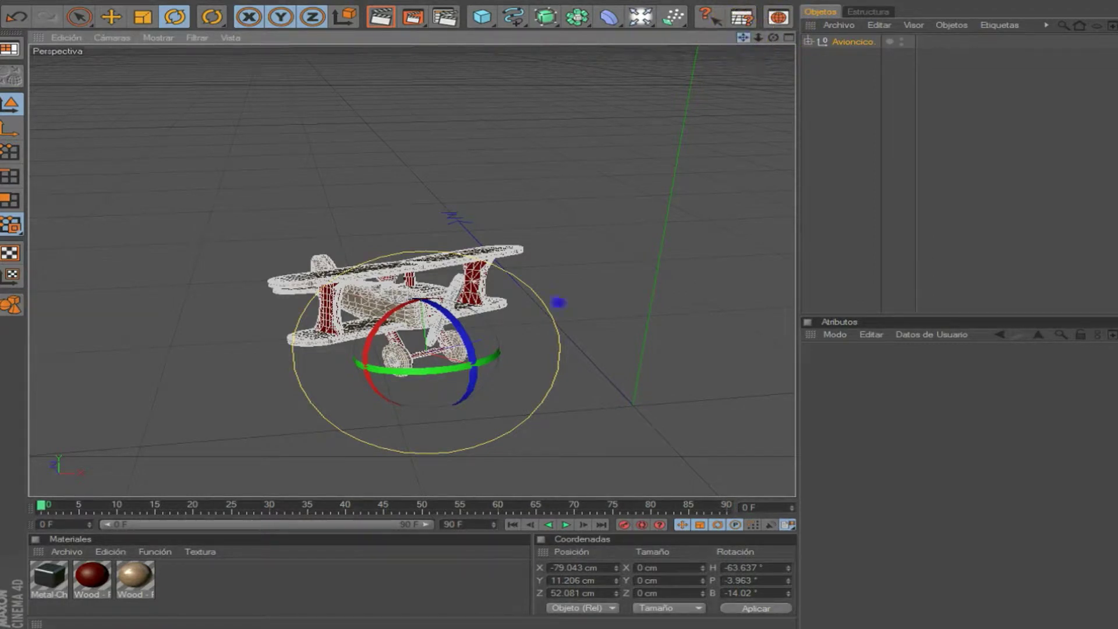
# Orbit around the biplane and check a quick preview render
pyautogui.moveTo(743, 38); pyautogui.dragTo(751, 37)
pyautogui.click(805, 99)
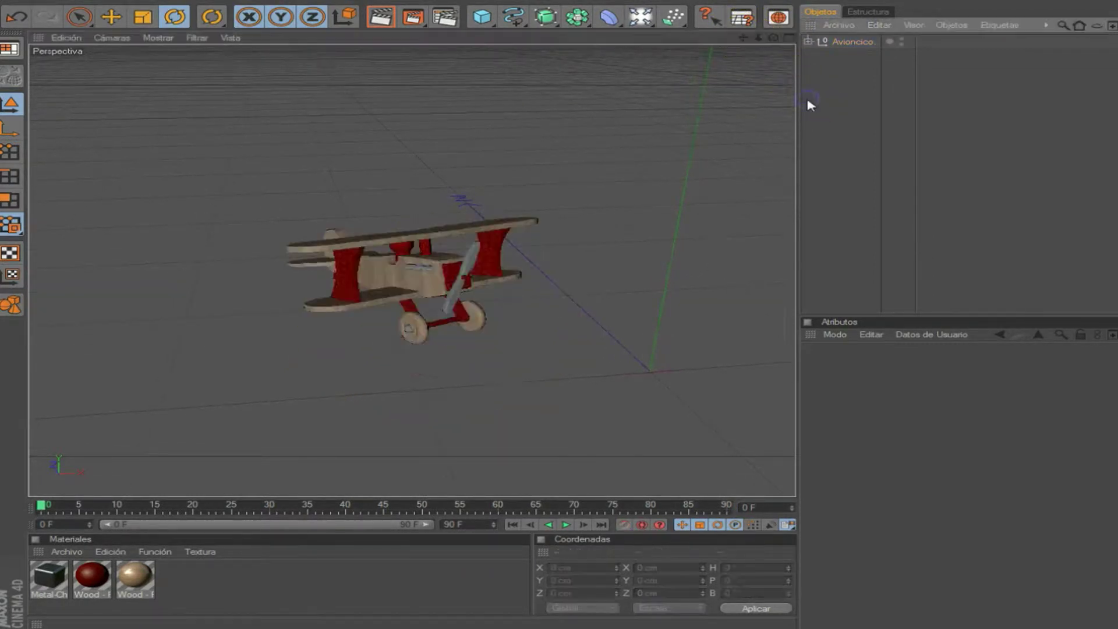
pyautogui.moveTo(773, 37)
pyautogui.mouseDown()
pyautogui.moveTo(809, 40)
pyautogui.moveTo(731, 12)
pyautogui.mouseUp()
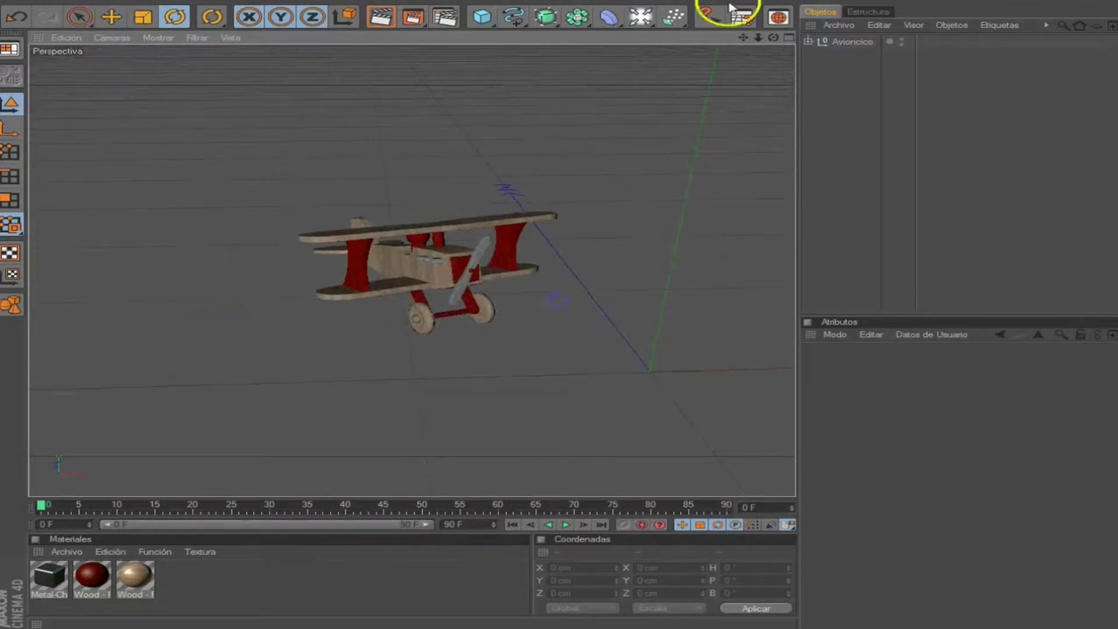
pyautogui.click(377, 20)
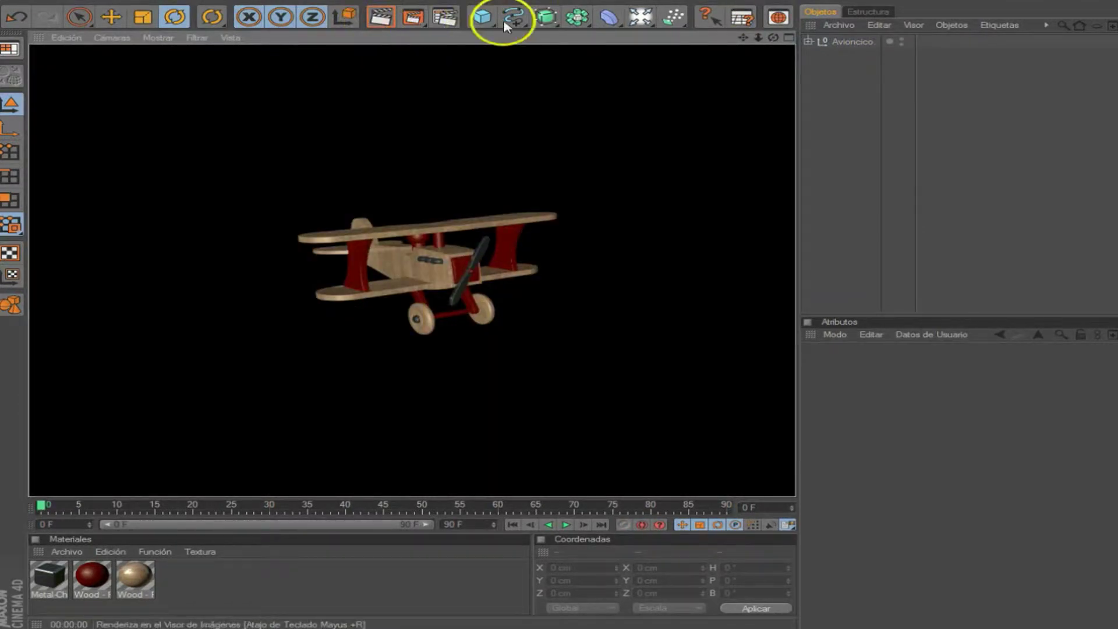
pyautogui.click(773, 37)
pyautogui.moveTo(521, 311)
pyautogui.keyDown('alt'); pyautogui.mouseDown()
pyautogui.moveTo(611, 292)
pyautogui.moveTo(556, 301)
pyautogui.moveTo(777, 45)
pyautogui.mouseUp(); pyautogui.keyUp('alt')
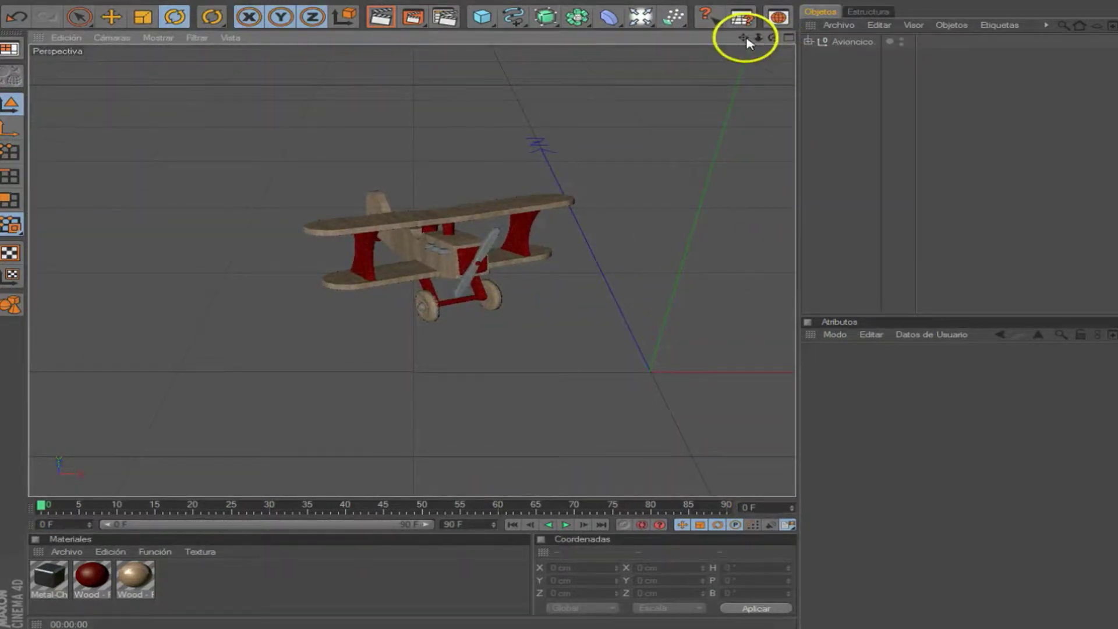
# Maximize the Derecha right side view and pan to recentre the biplane
pyautogui.click(787, 39)
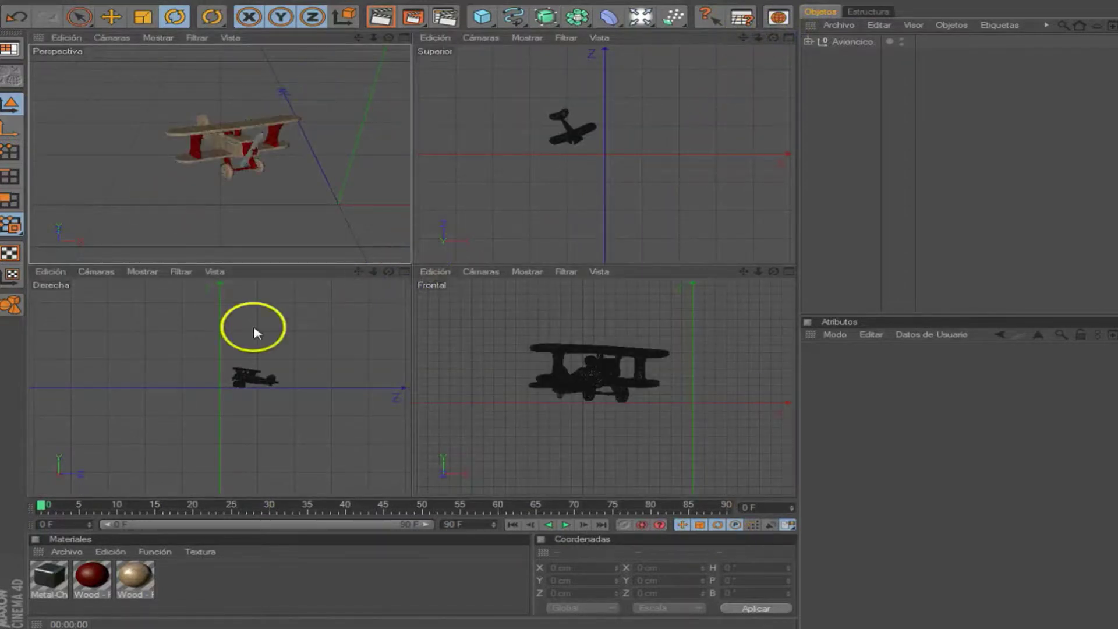
pyautogui.click(788, 38)
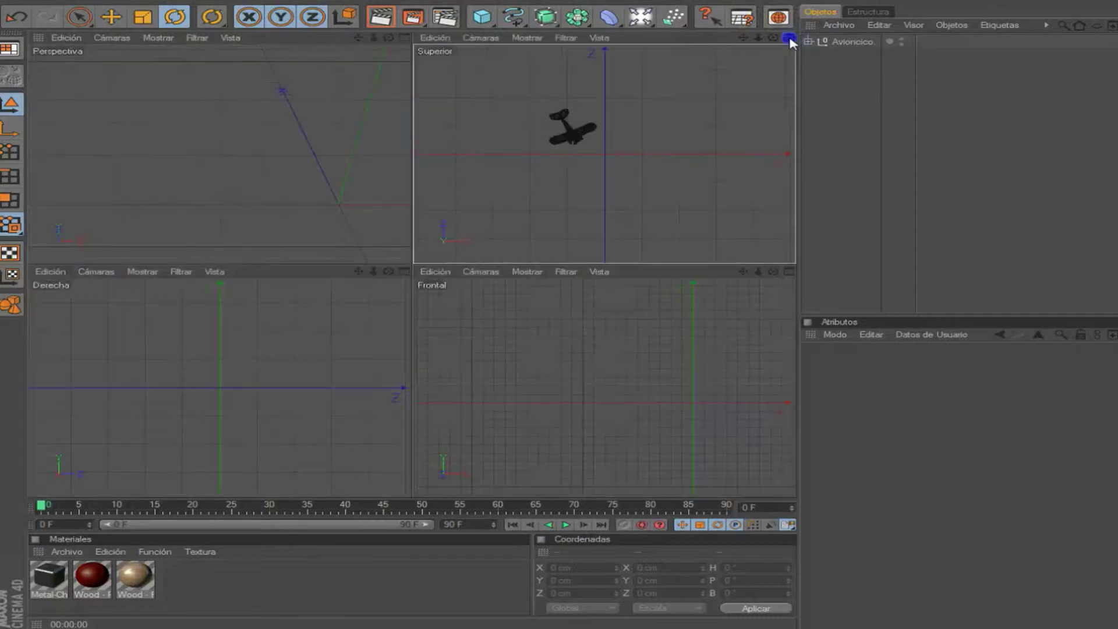
pyautogui.click(403, 38)
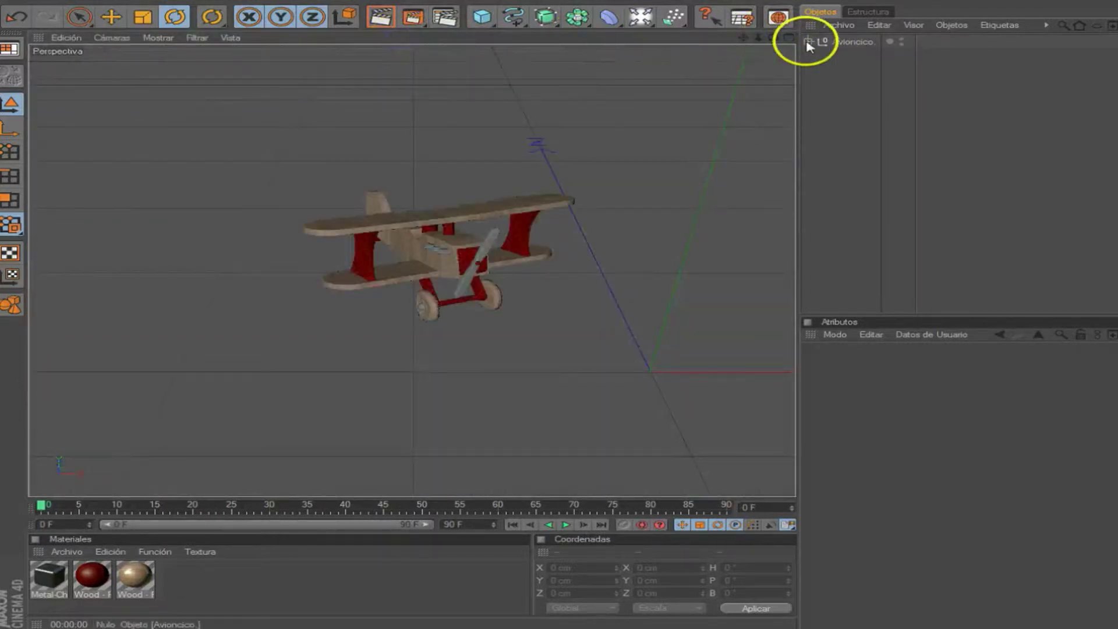
pyautogui.click(788, 39)
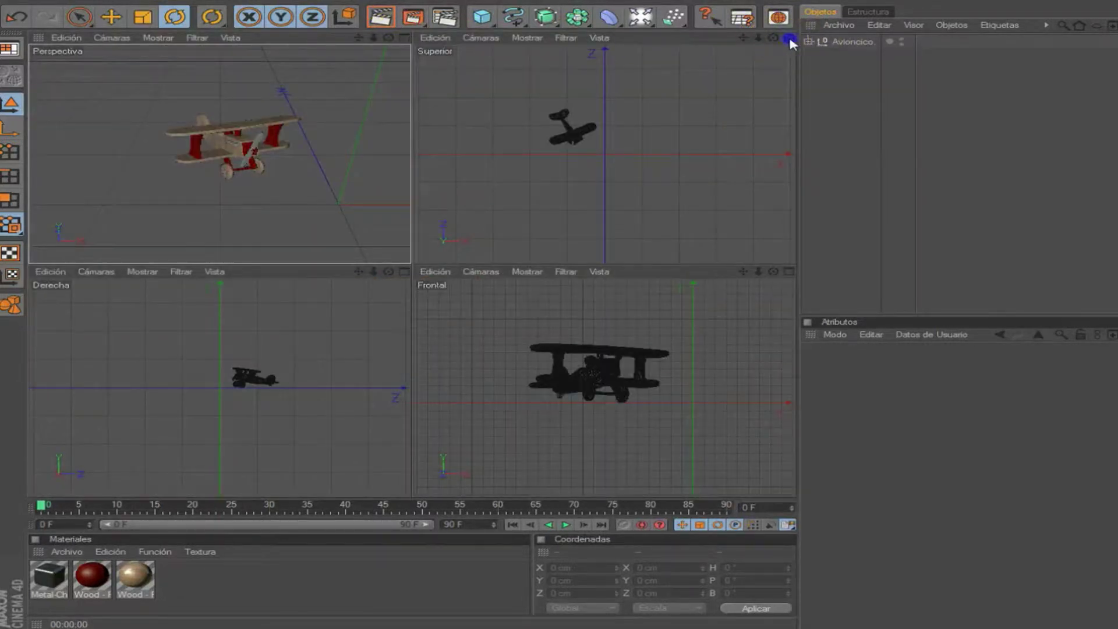
pyautogui.click(788, 38)
pyautogui.click(789, 38)
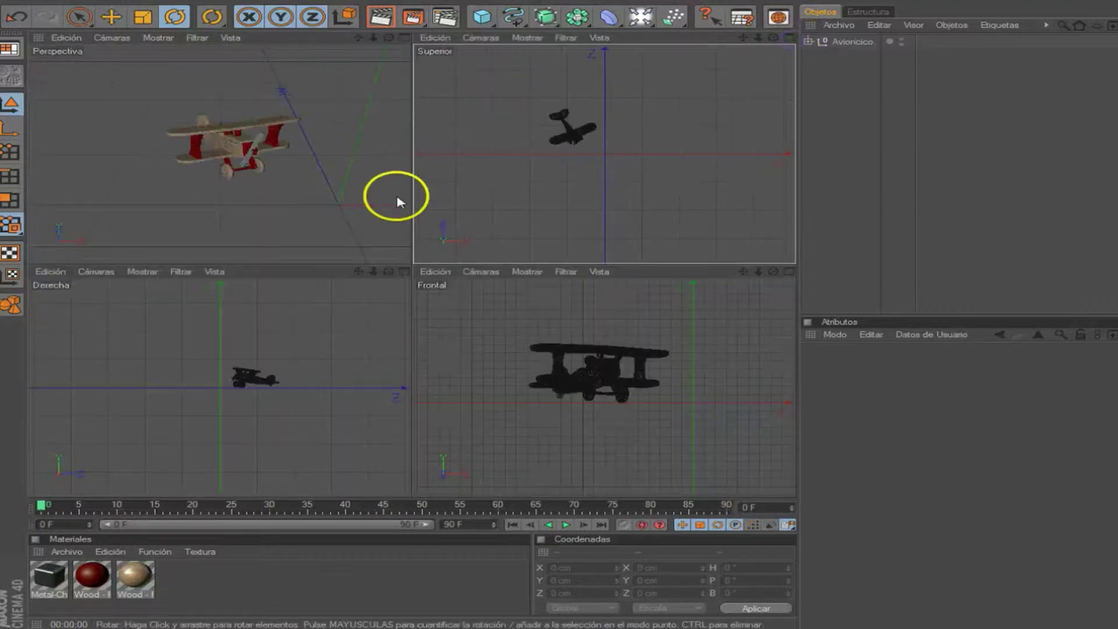
pyautogui.click(405, 272)
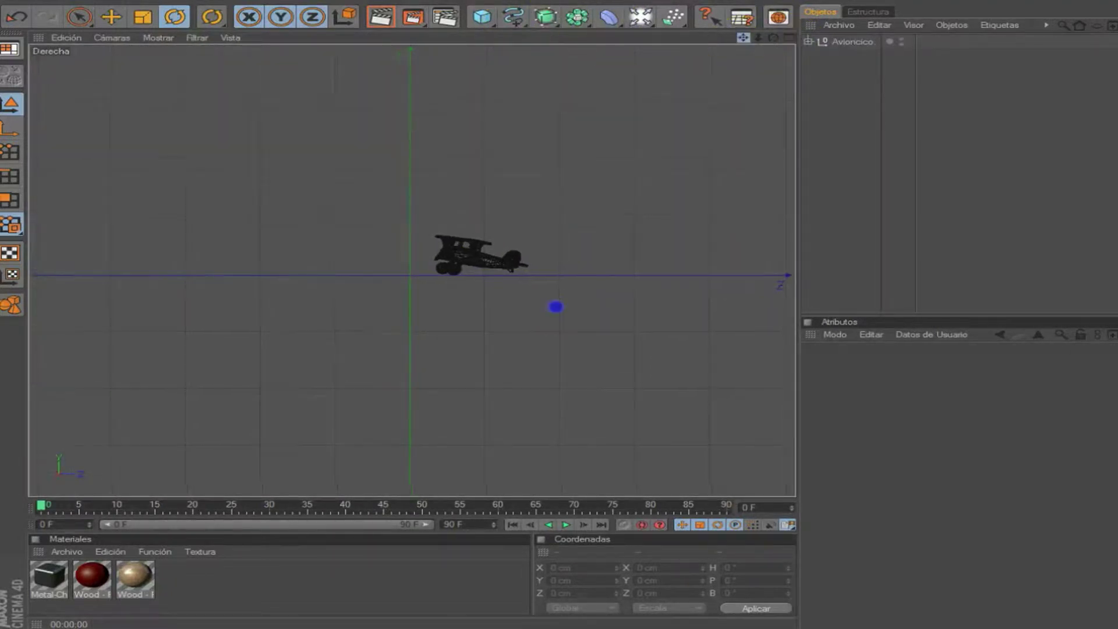
pyautogui.moveTo(744, 37); pyautogui.dragTo(731, 87)
# Bring up the spline drawing palette in the toolbar
pyautogui.click(510, 19)
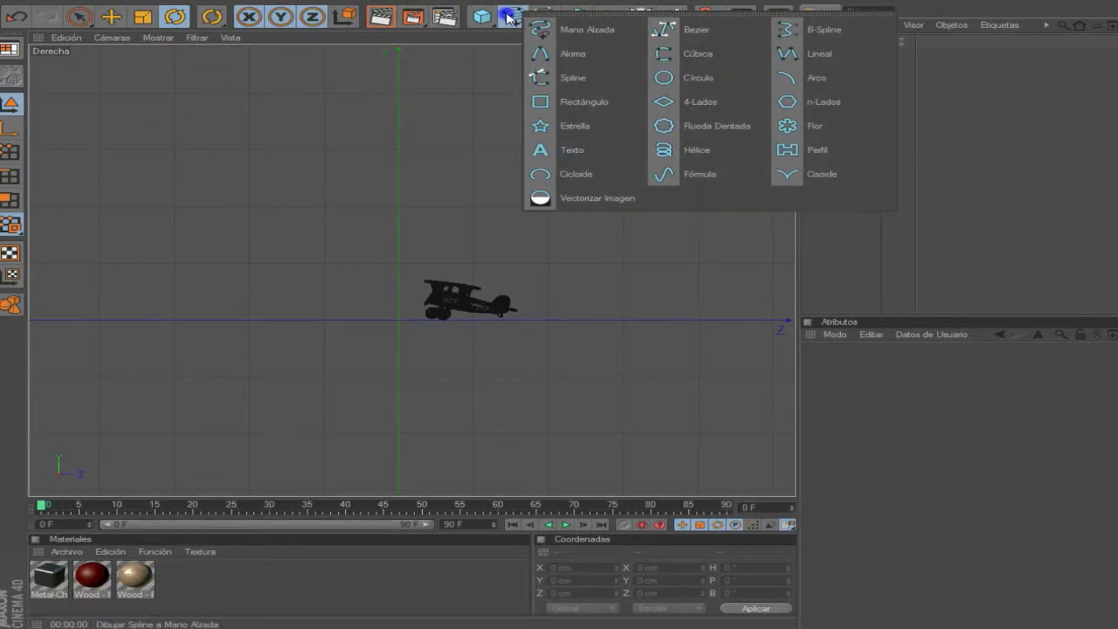
pyautogui.click(483, 26)
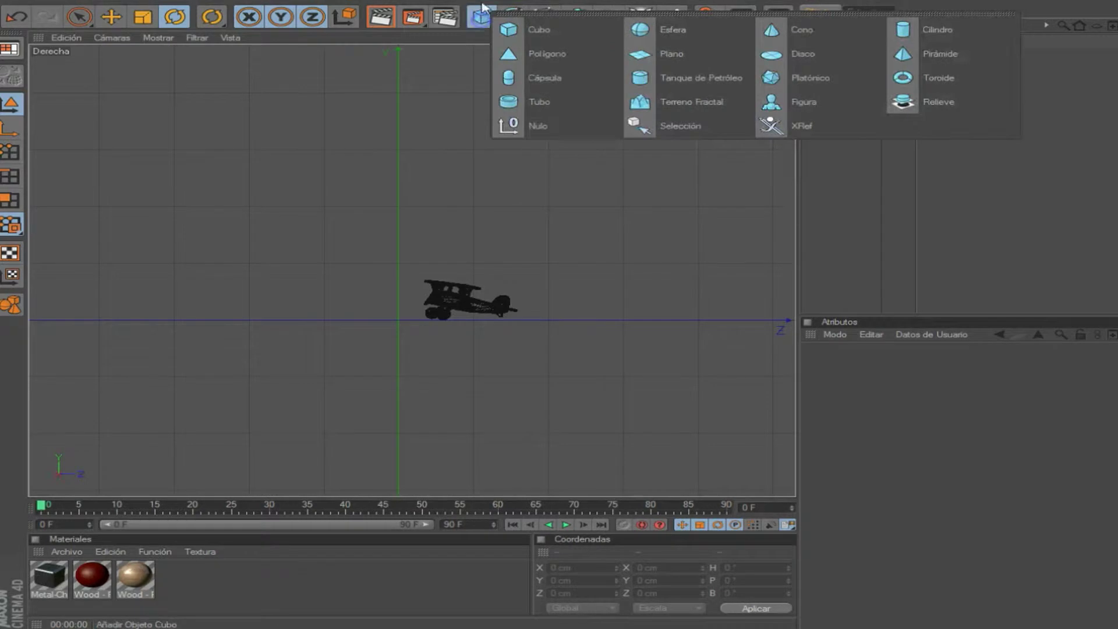
pyautogui.click(531, 17)
pyautogui.moveTo(520, 22); pyautogui.dragTo(706, 29)
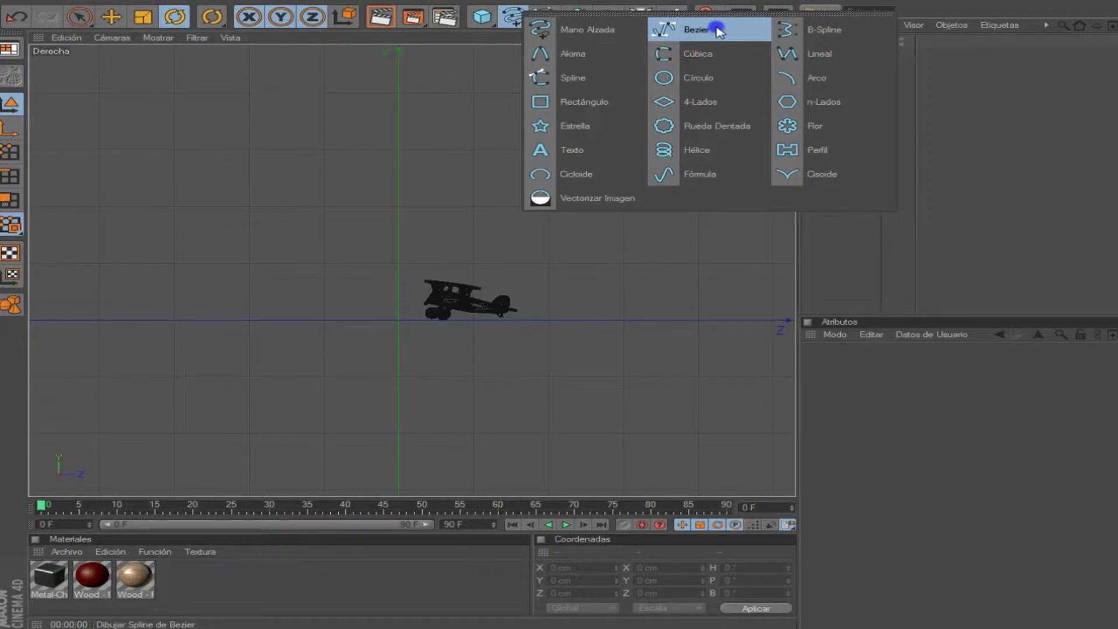
# Draw a Bezier spline along the floor under the plane, curving straight up behind it
pyautogui.click(717, 31)
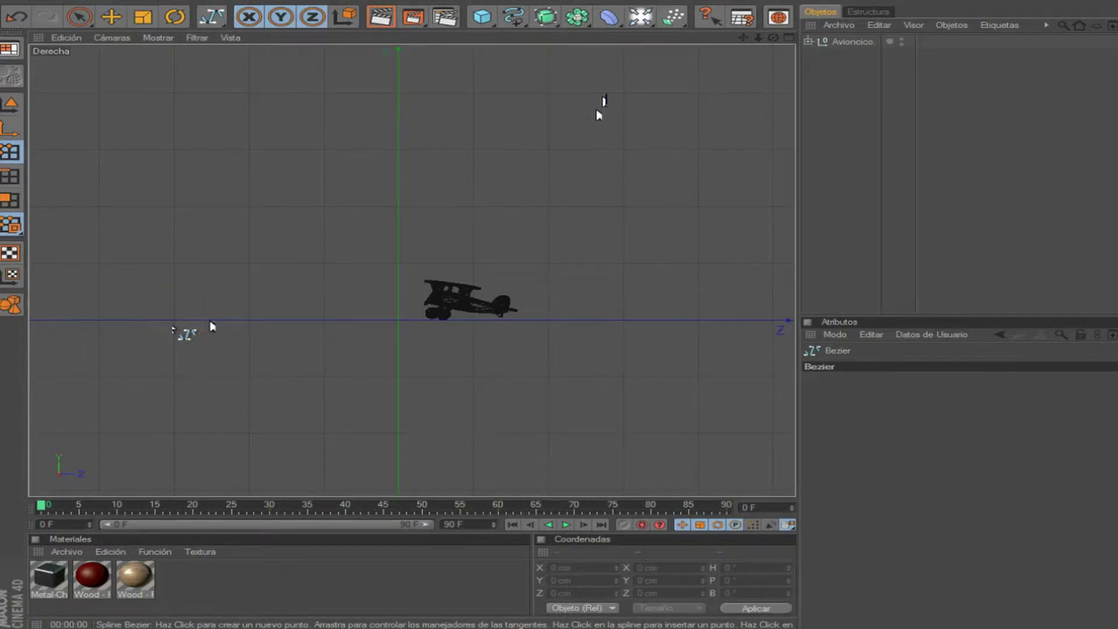
pyautogui.moveTo(172, 320); pyautogui.dragTo(288, 320)
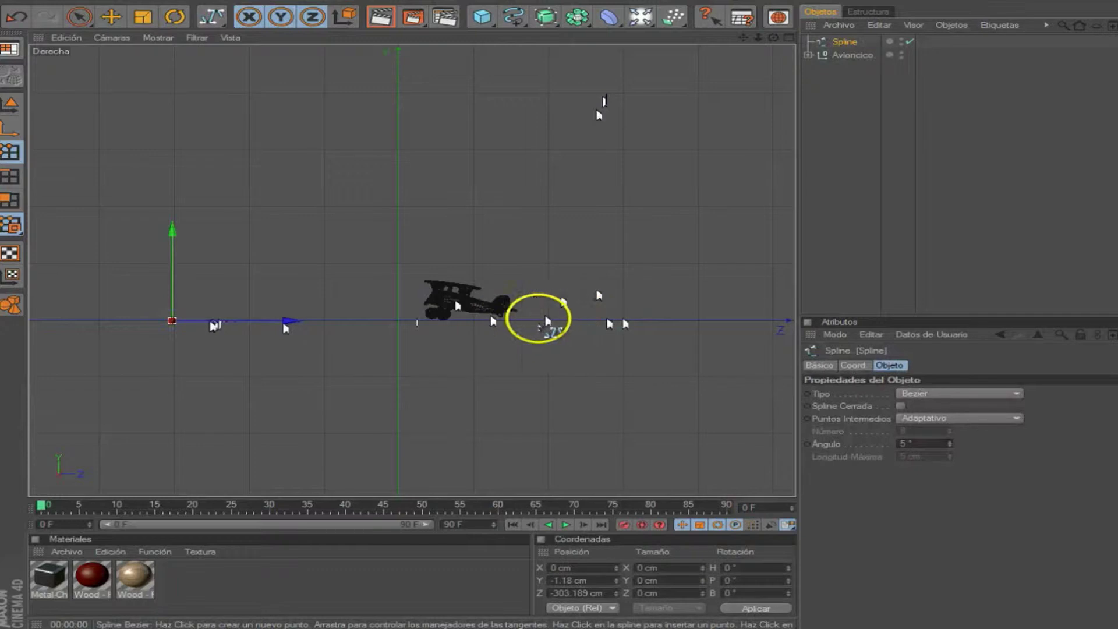
pyautogui.click(548, 320)
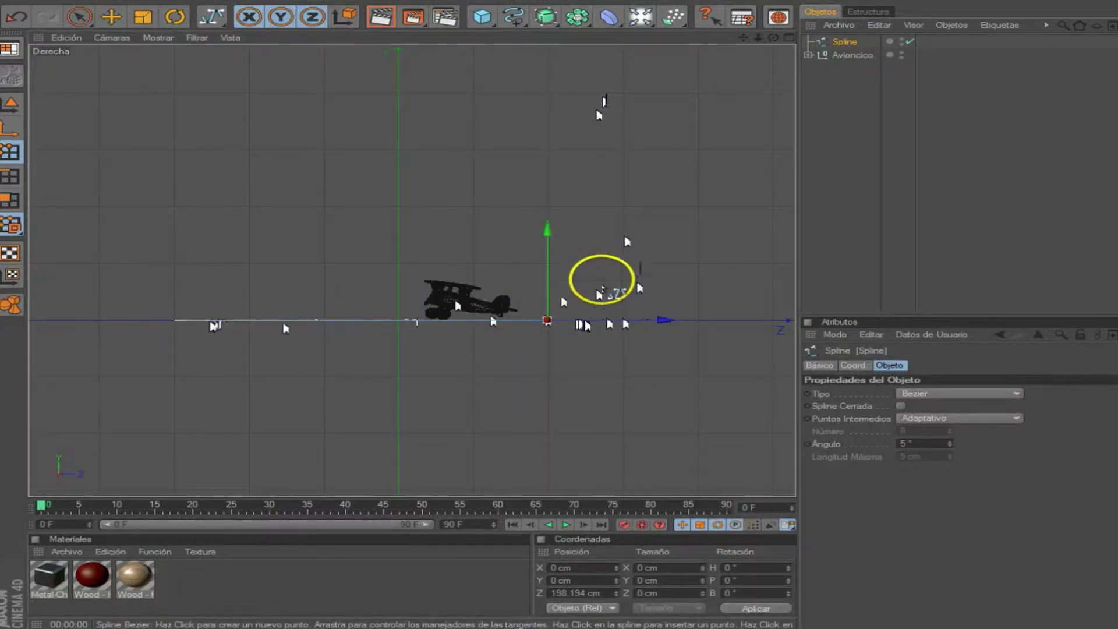
pyautogui.click(594, 286)
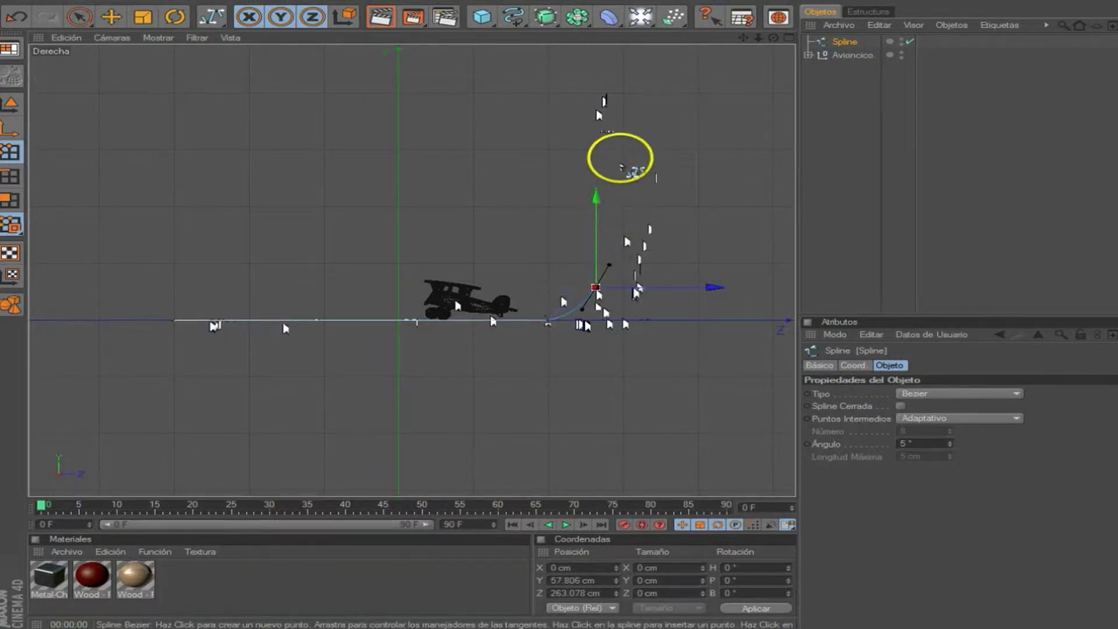
pyautogui.click(617, 51)
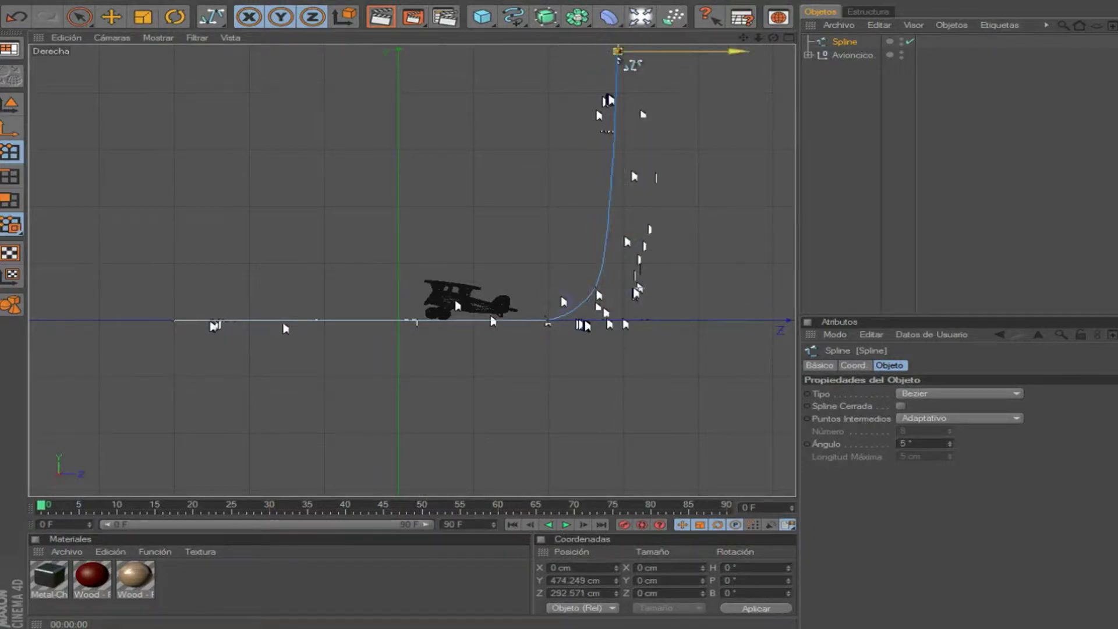
# Maximize the Perspectiva view and orbit to see the plane and curved path
pyautogui.click(788, 37)
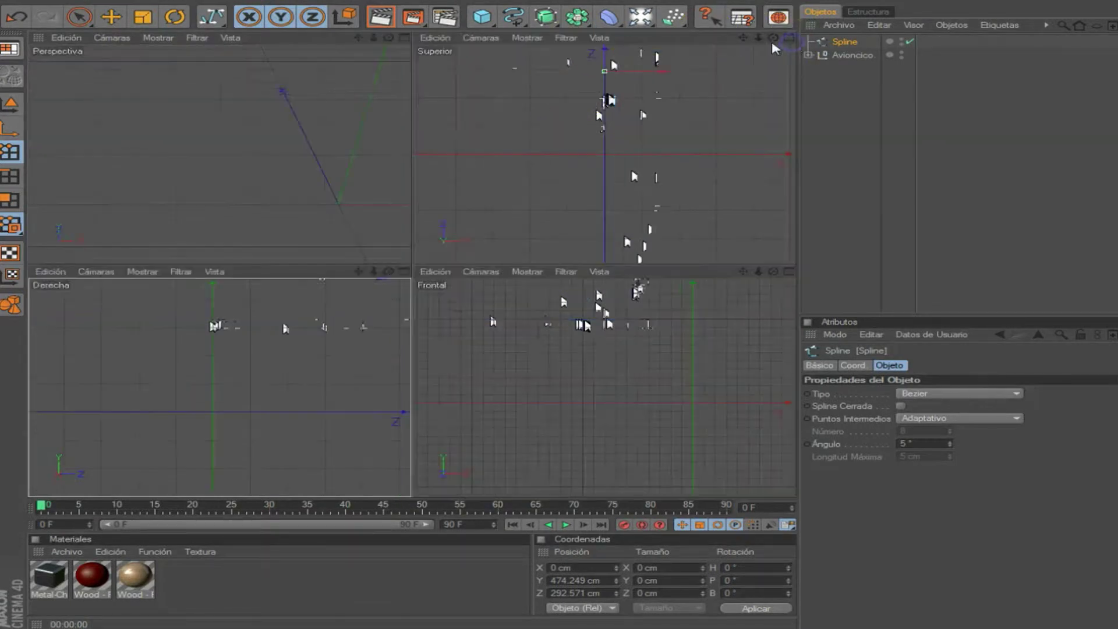
pyautogui.click(404, 37)
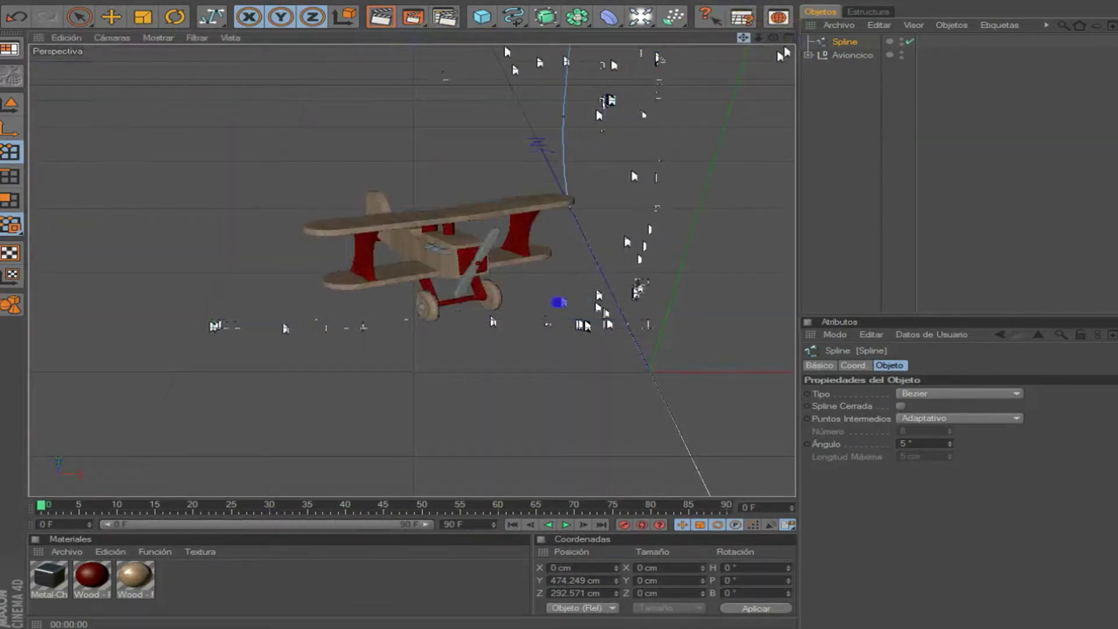
pyautogui.moveTo(773, 38); pyautogui.dragTo(861, 31)
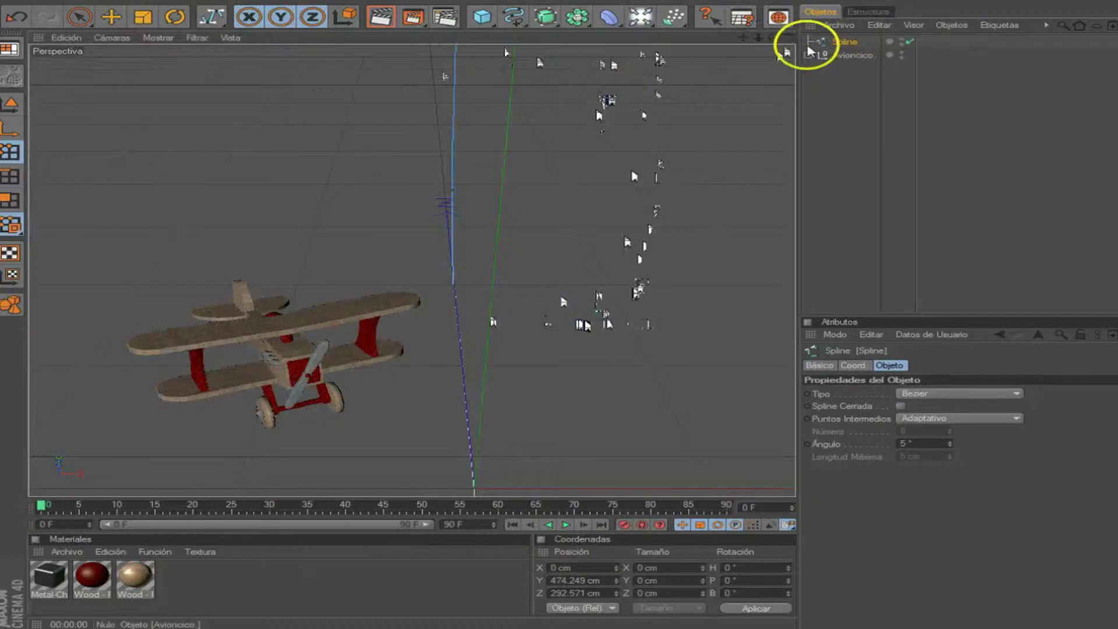
pyautogui.moveTo(554, 329)
pyautogui.keyDown('alt'); pyautogui.mouseDown(button='right')
pyautogui.moveTo(561, 303)
pyautogui.moveTo(625, 233)
pyautogui.mouseUp(button='right'); pyautogui.keyUp('alt')
pyautogui.keyDown('alt'); pyautogui.moveTo(615, 168); pyautogui.dragTo(744, 20); pyautogui.keyUp('alt')
pyautogui.keyDown('alt'); pyautogui.moveTo(659, 167); pyautogui.dragTo(670, 233); pyautogui.keyUp('alt')
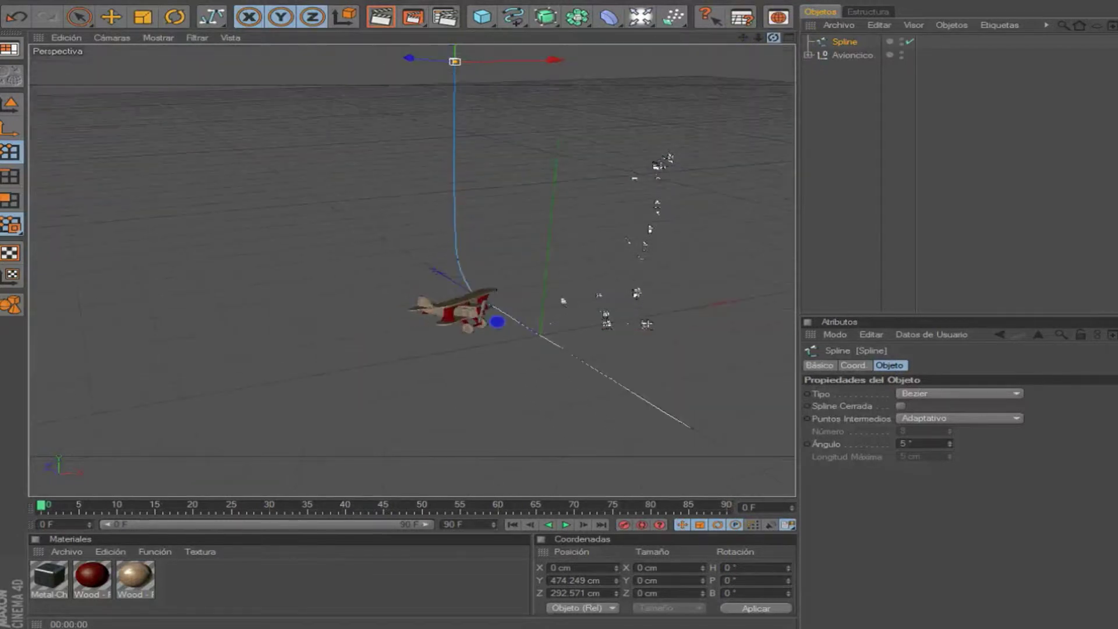
# Add a NURBS Extrusión and make the Spline its child in the Object Manager
pyautogui.click(548, 17)
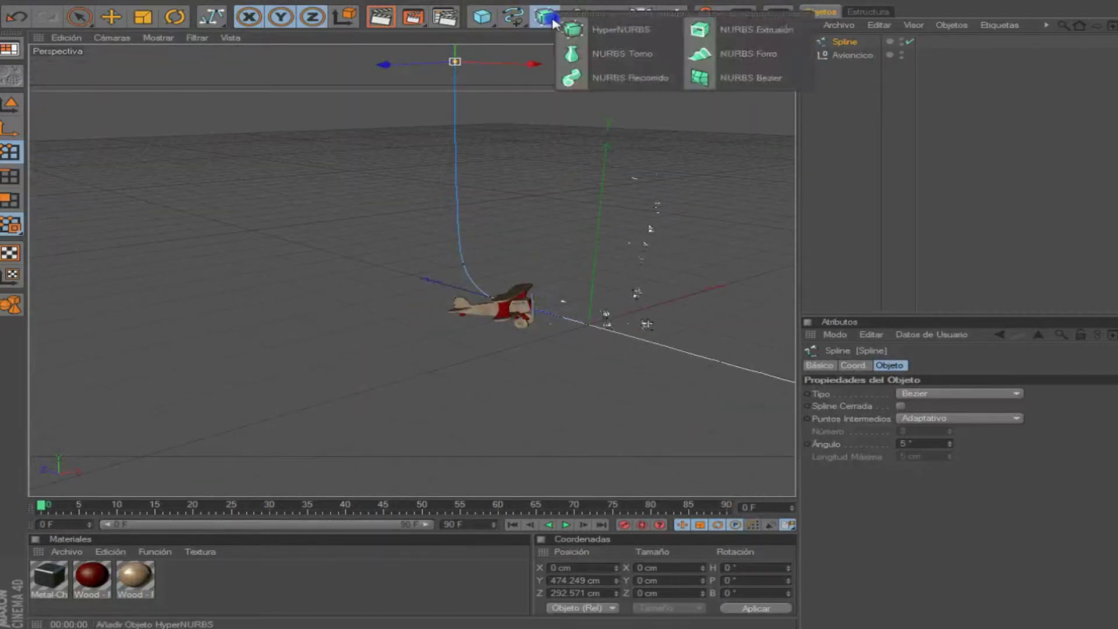
pyautogui.click(740, 29)
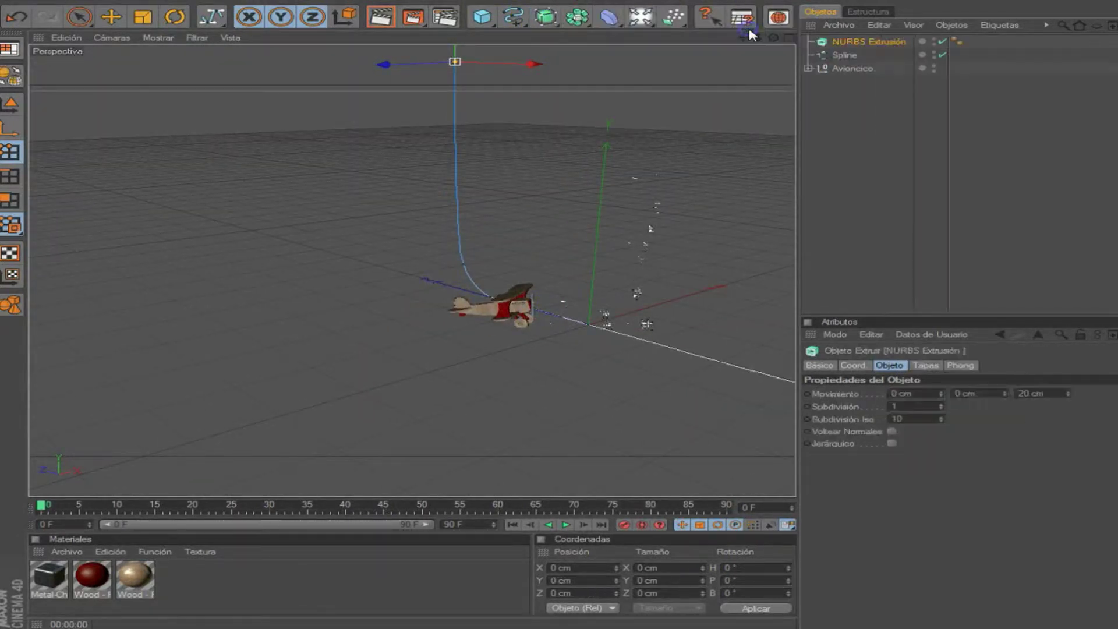
pyautogui.moveTo(866, 58)
pyautogui.mouseDown()
pyautogui.moveTo(851, 60)
pyautogui.moveTo(851, 44)
pyautogui.mouseUp()
pyautogui.moveTo(558, 304)
pyautogui.keyDown('alt'); pyautogui.mouseDown()
pyautogui.moveTo(631, 291)
pyautogui.moveTo(571, 326)
pyautogui.moveTo(488, 342)
pyautogui.moveTo(486, 274)
pyautogui.moveTo(576, 274)
pyautogui.moveTo(559, 293)
pyautogui.mouseUp(); pyautogui.keyUp('alt')
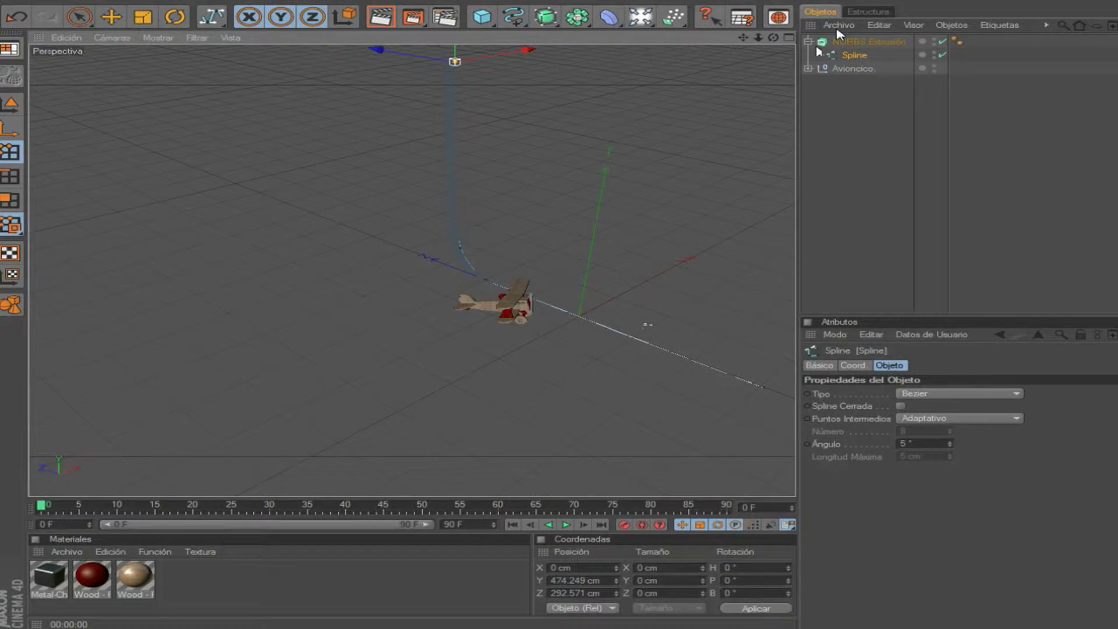
# Set the NURBS Extrusión Movimiento to 500 cm in X and 0 cm in Y
pyautogui.click(864, 44)
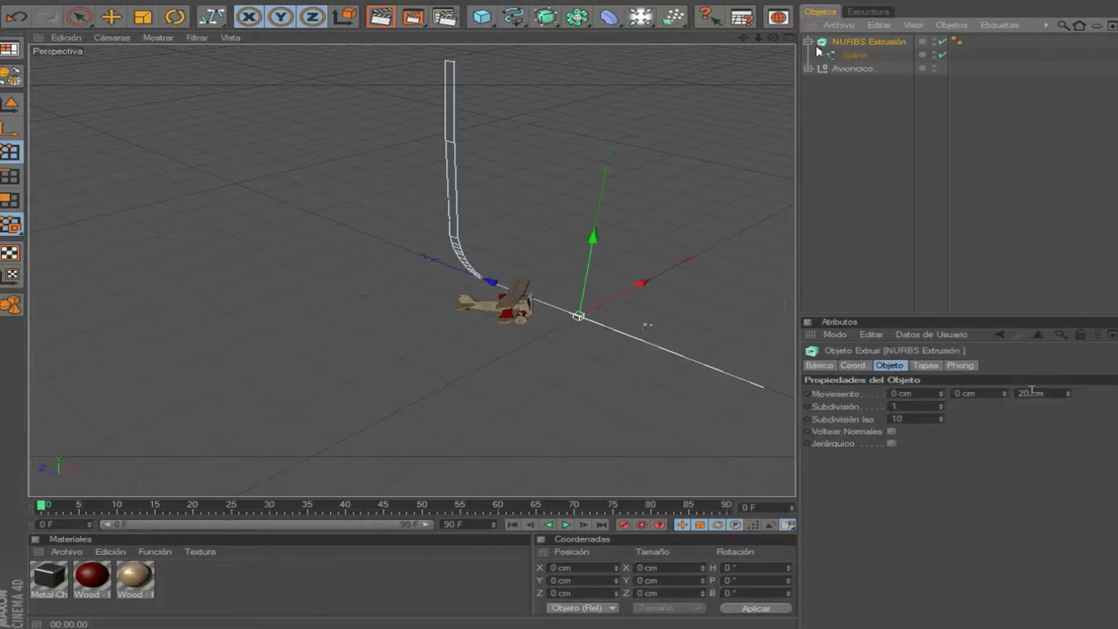
pyautogui.doubleClick(1013, 393)
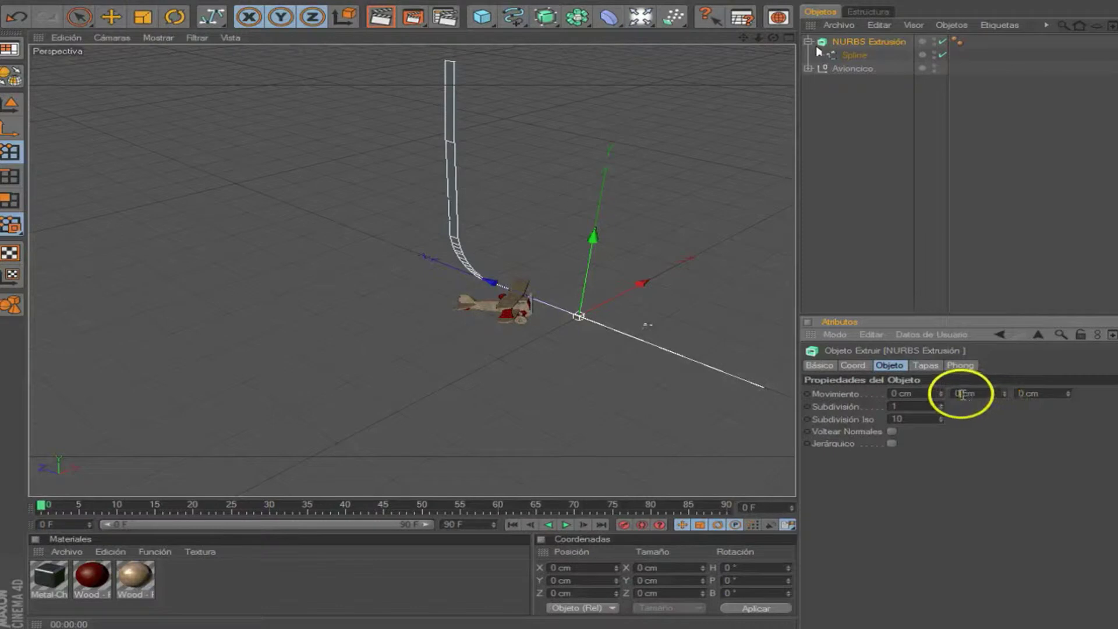
pyautogui.write('100')
pyautogui.press('Return')
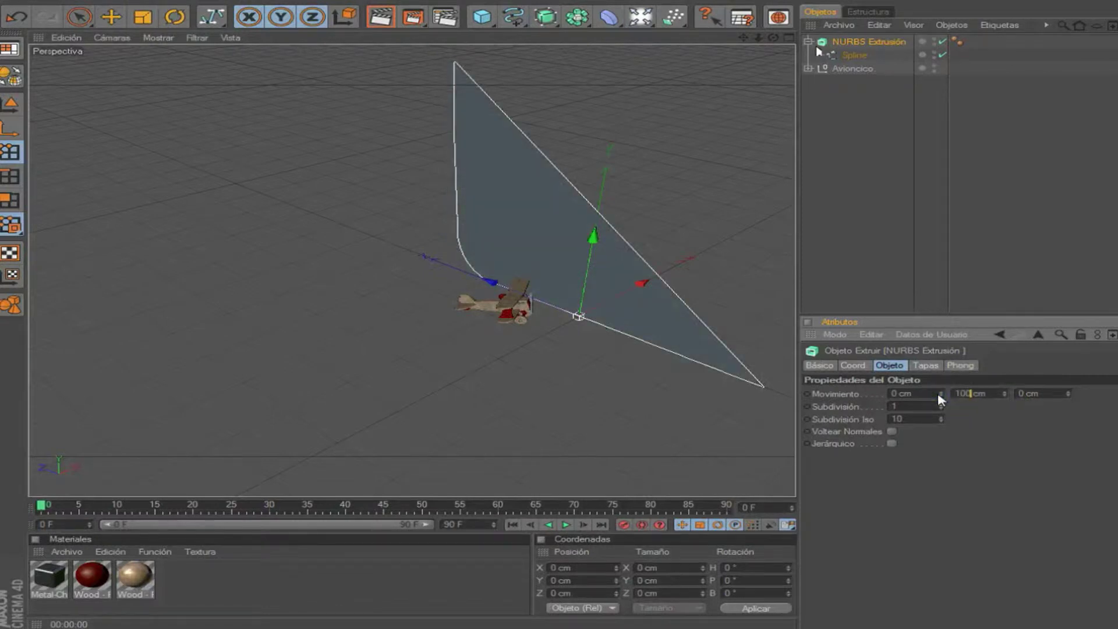
pyautogui.press('Return')
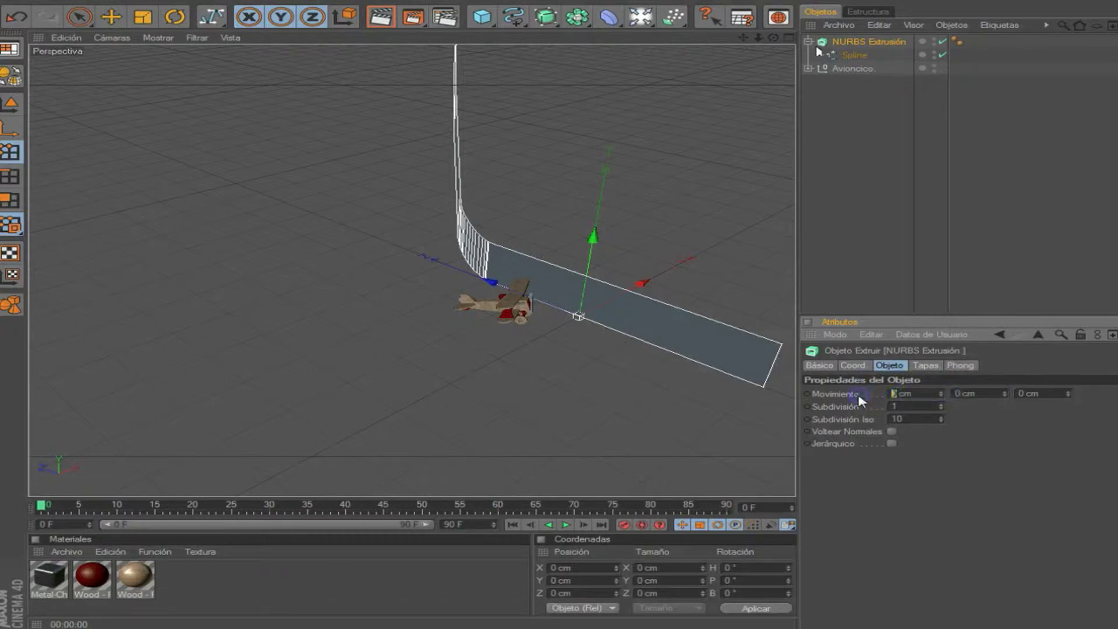
pyautogui.press('Return')
pyautogui.write('0')
pyautogui.press('Return')
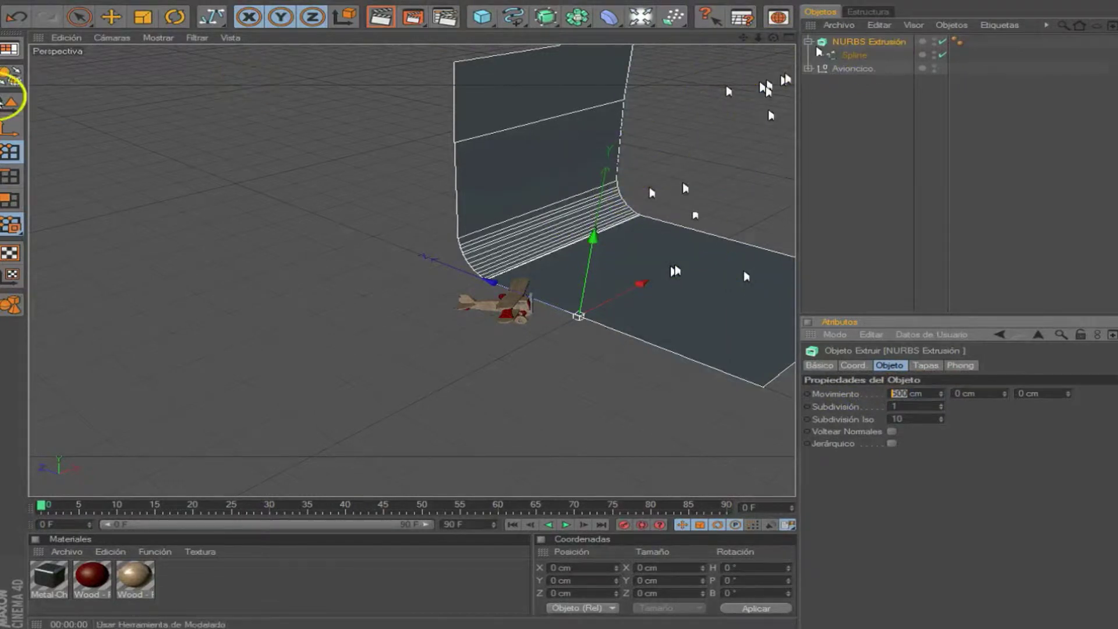
# In Model mode, move the backdrop along X to about -340 cm under the biplane
pyautogui.click(10, 101)
pyautogui.click(719, 329)
pyautogui.click(111, 17)
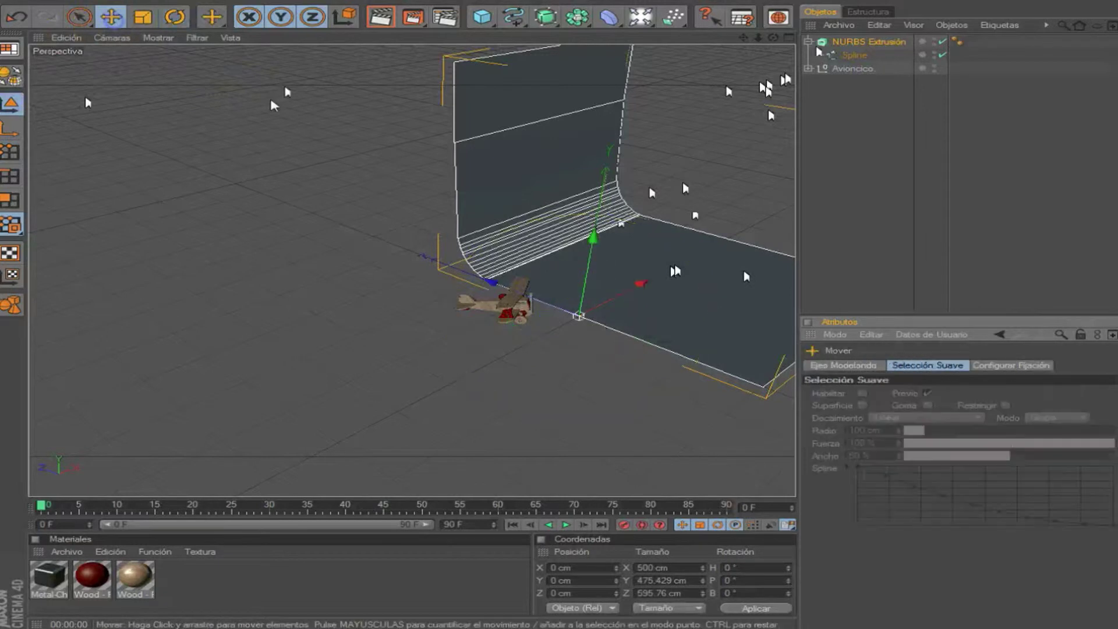
pyautogui.moveTo(641, 283); pyautogui.dragTo(557, 301)
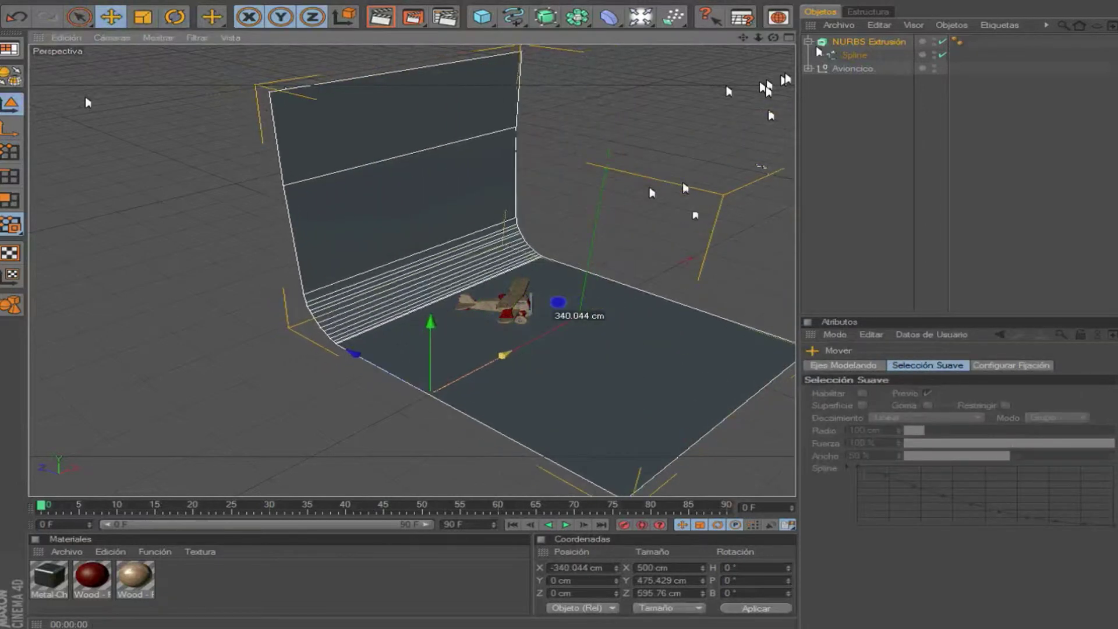
pyautogui.moveTo(449, 316); pyautogui.dragTo(449, 319)
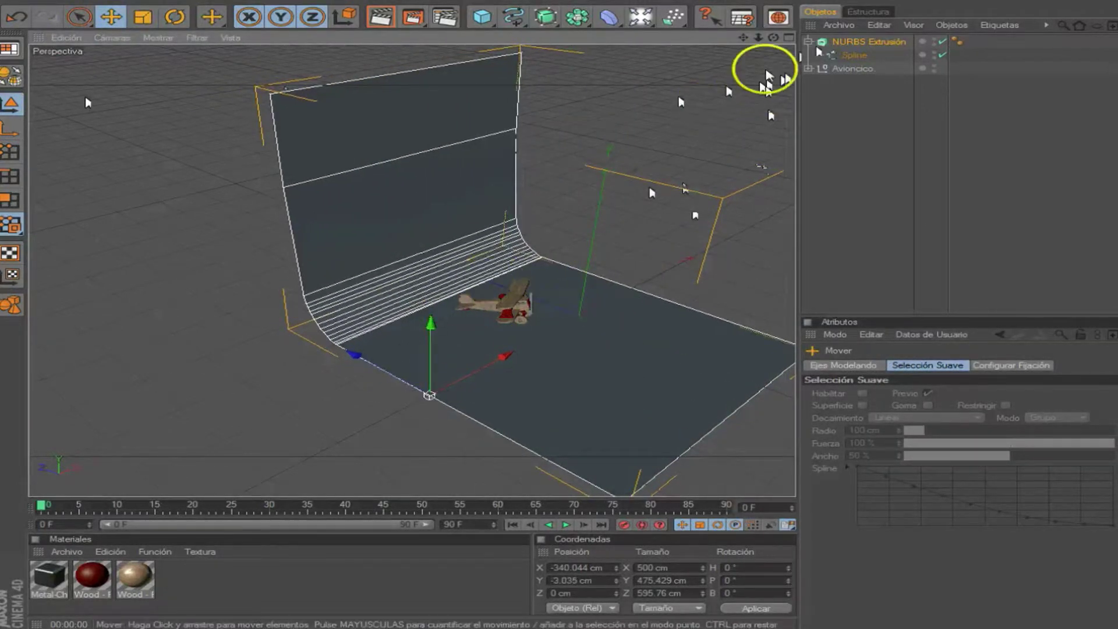
# Orbit around the plane to inspect the backdrop, then show four views
pyautogui.moveTo(773, 37)
pyautogui.mouseDown()
pyautogui.moveTo(611, 219)
pyautogui.moveTo(644, 195)
pyautogui.mouseUp()
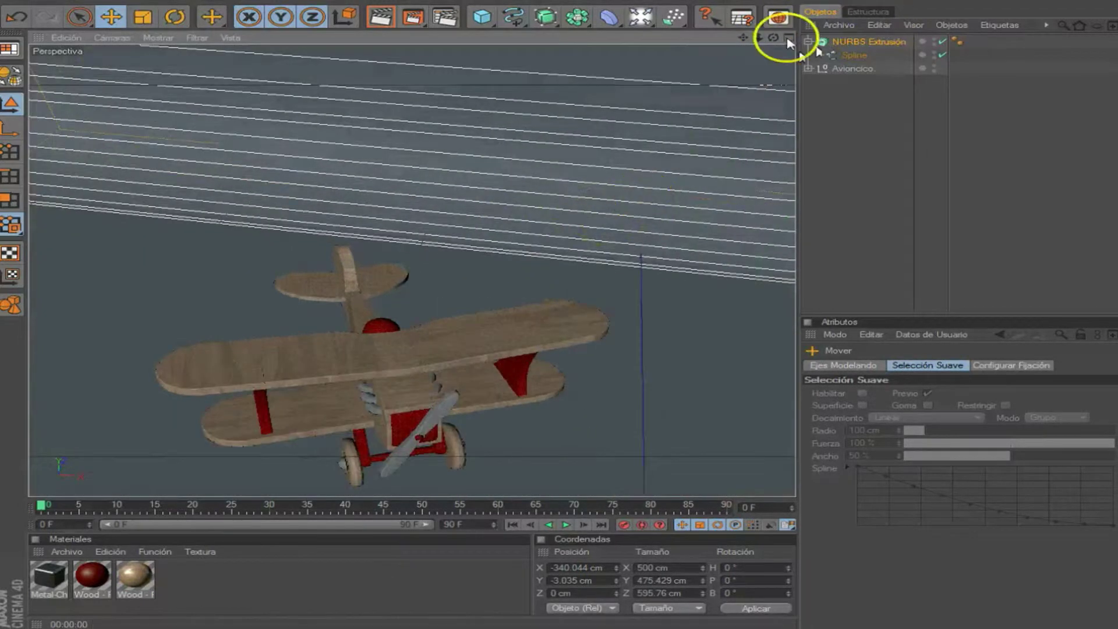
pyautogui.moveTo(786, 40); pyautogui.dragTo(801, 56)
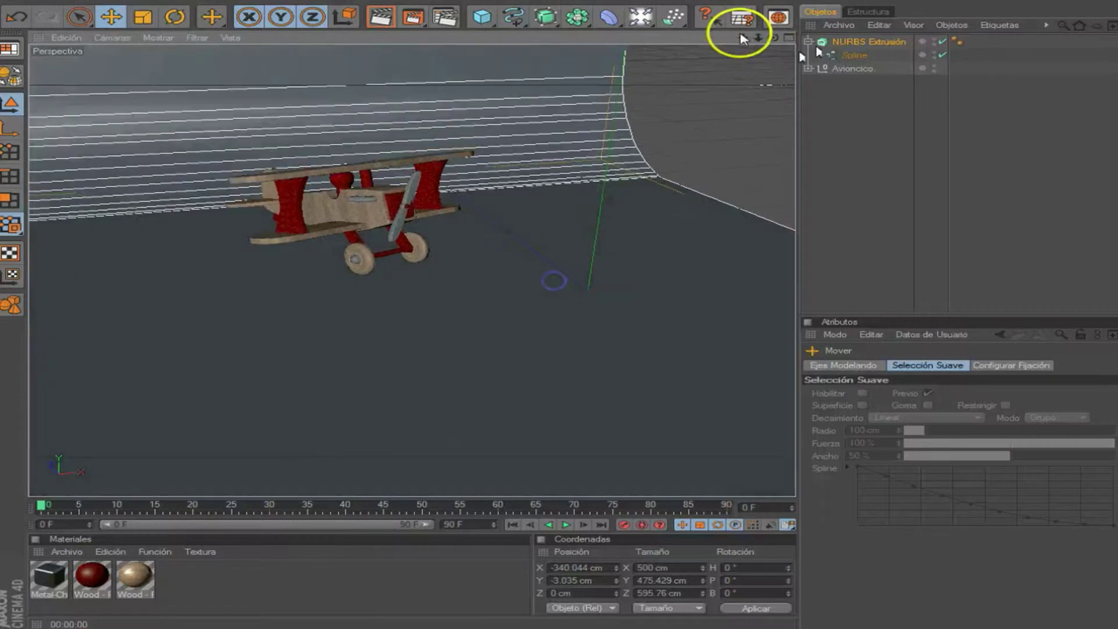
pyautogui.moveTo(743, 38); pyautogui.dragTo(801, 57)
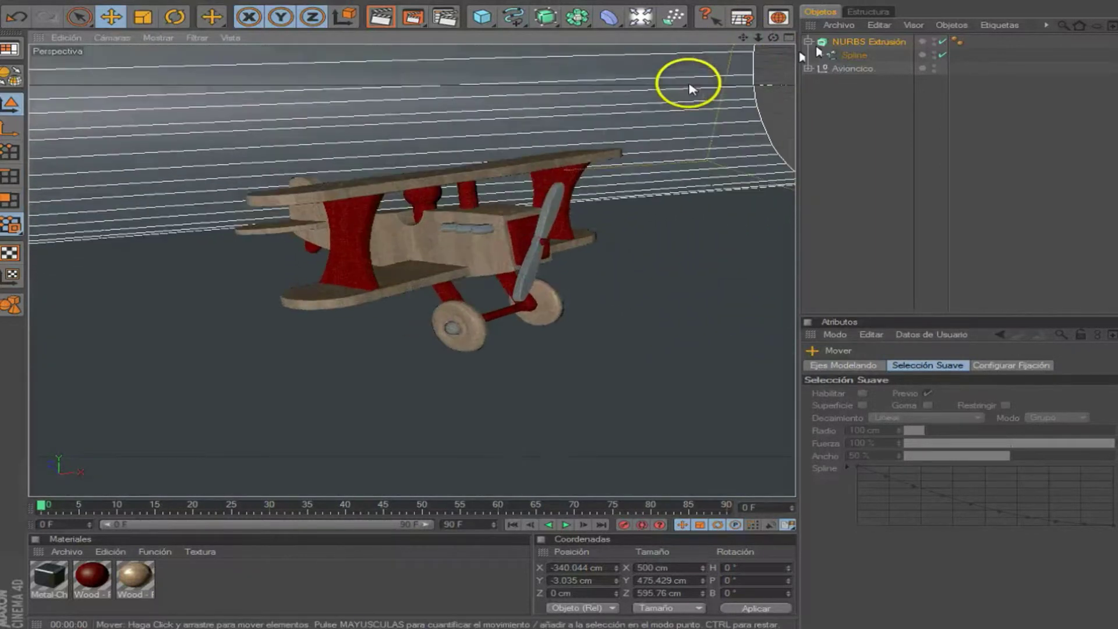
pyautogui.moveTo(689, 82)
pyautogui.mouseDown()
pyautogui.moveTo(756, 45)
pyautogui.moveTo(802, 57)
pyautogui.moveTo(793, 38)
pyautogui.mouseUp()
pyautogui.click(789, 38)
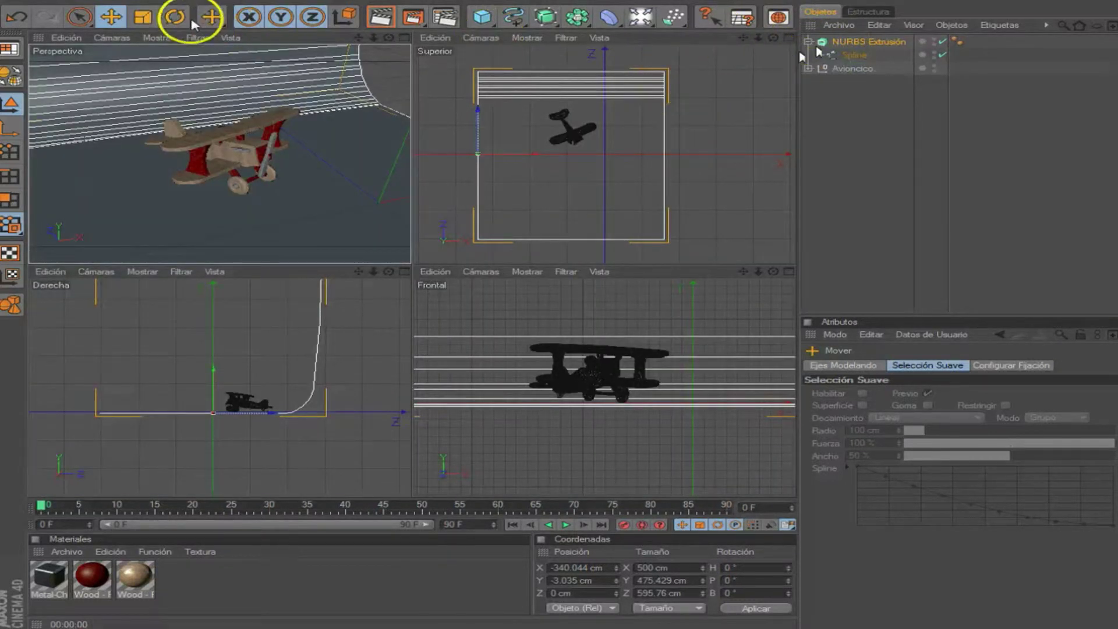
# Rotate the backdrop to heading -38.79° and reposition it around the plane in the top view
pyautogui.click(175, 16)
pyautogui.moveTo(492, 125)
pyautogui.mouseDown()
pyautogui.moveTo(500, 143)
pyautogui.moveTo(554, 173)
pyautogui.mouseUp()
pyautogui.click(111, 16)
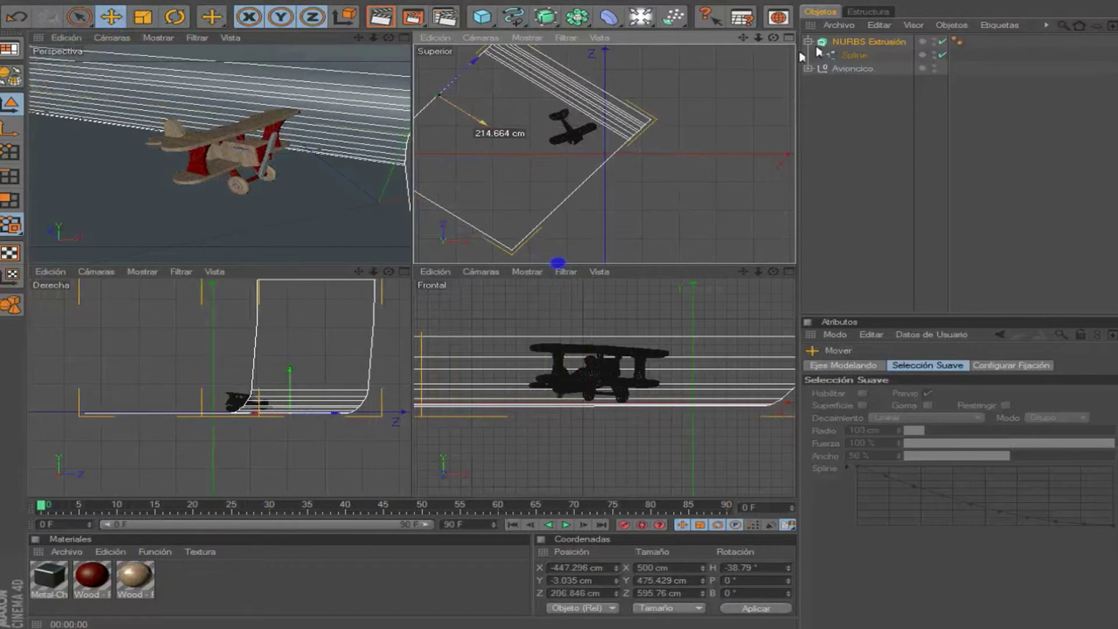
pyautogui.moveTo(554, 174); pyautogui.dragTo(503, 133)
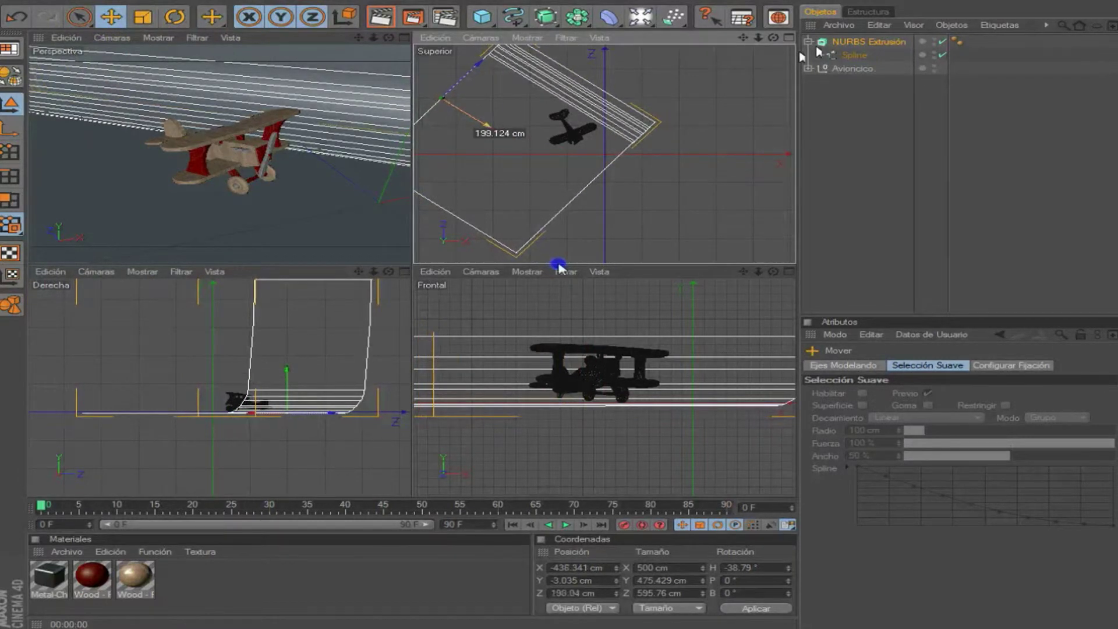
pyautogui.moveTo(464, 87)
pyautogui.mouseDown()
pyautogui.moveTo(481, 72)
pyautogui.moveTo(481, 88)
pyautogui.mouseUp()
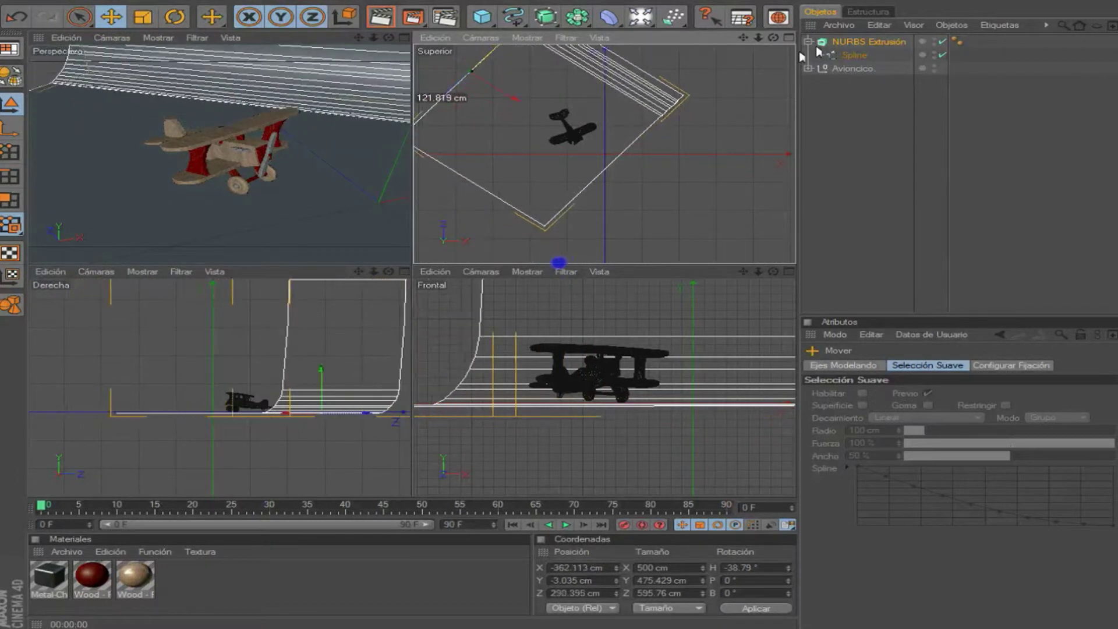
# Widen the extrusion Movimiento X to 800 cm and recentre it along X
pyautogui.click(955, 82)
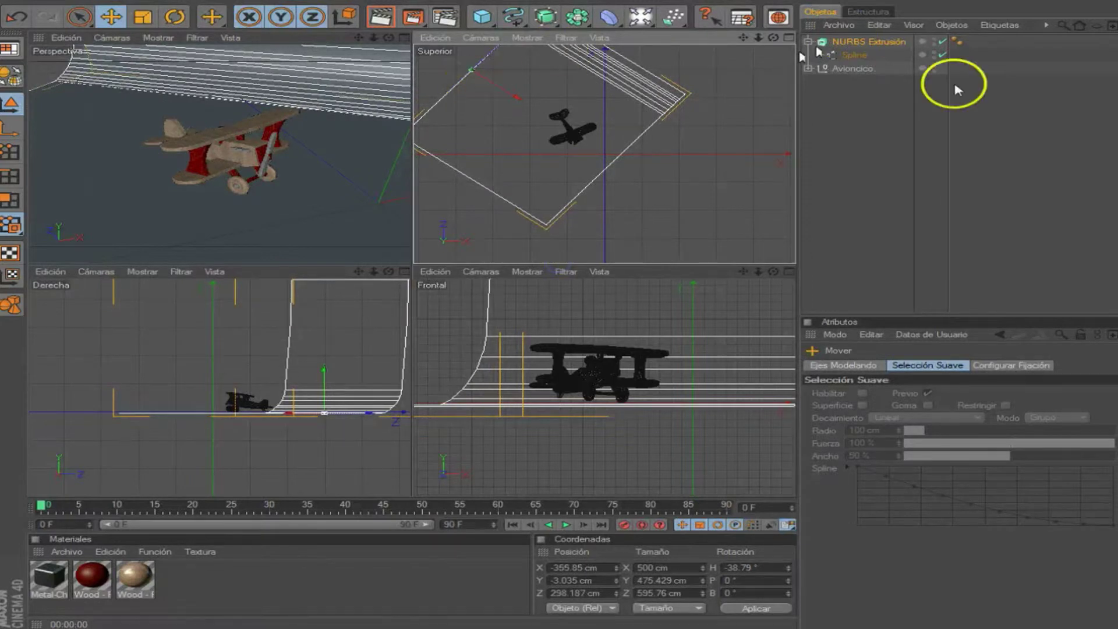
pyautogui.click(897, 365)
pyautogui.click(907, 393)
pyautogui.moveTo(907, 392); pyautogui.dragTo(807, 398)
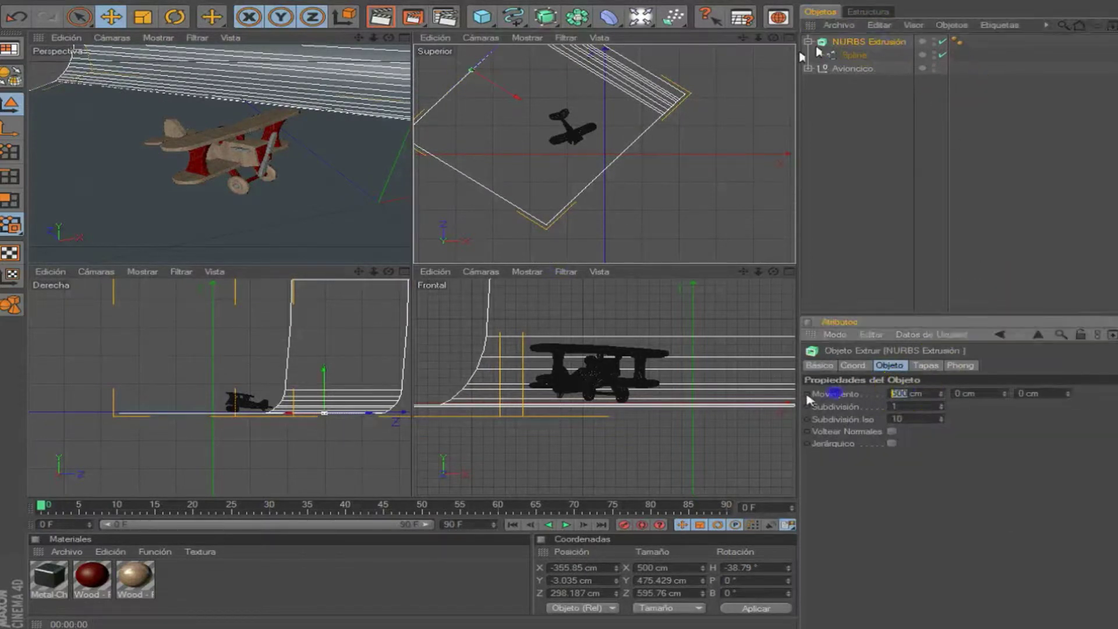
pyautogui.write('800')
pyautogui.press('Return')
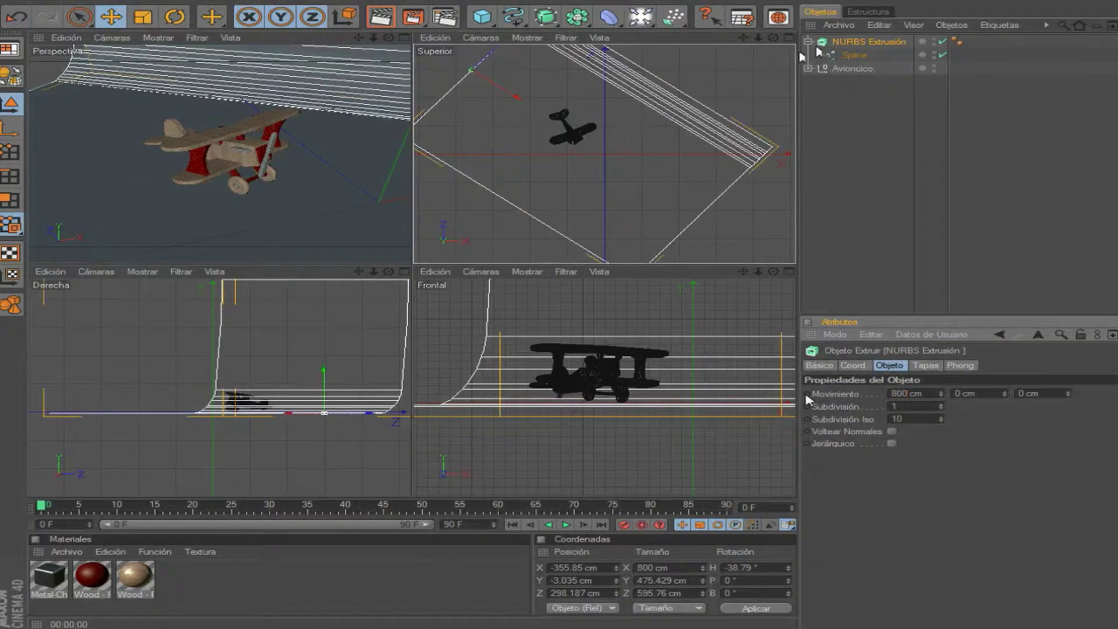
pyautogui.click(515, 102)
pyautogui.moveTo(557, 262); pyautogui.dragTo(549, 265)
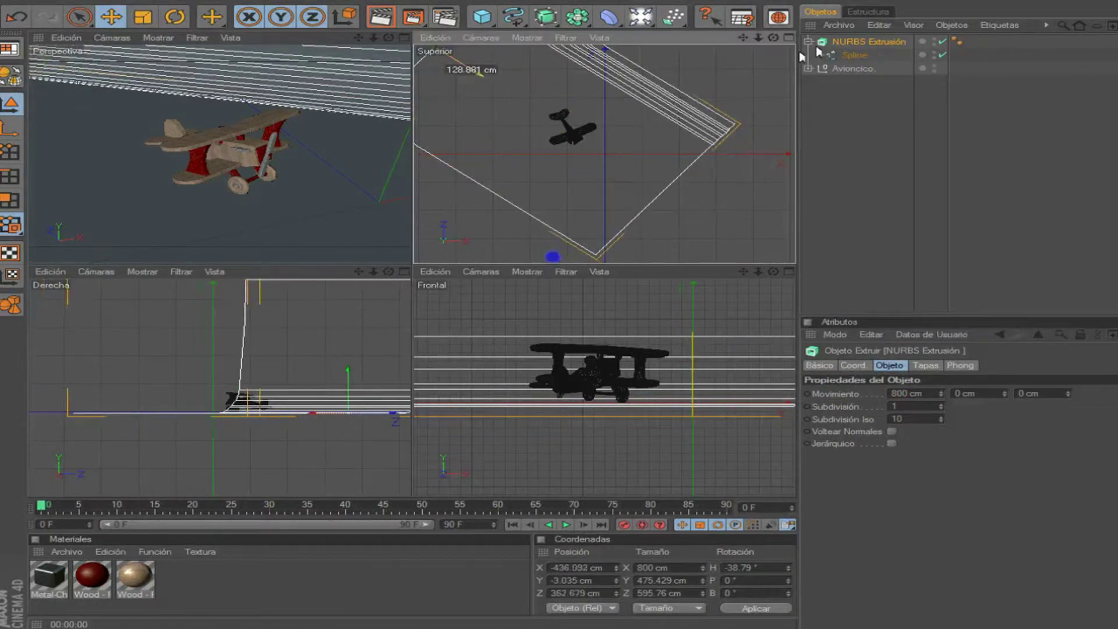
# Return to the single perspective view, deselect, and open the Light flyout
pyautogui.click(403, 39)
pyautogui.click(844, 152)
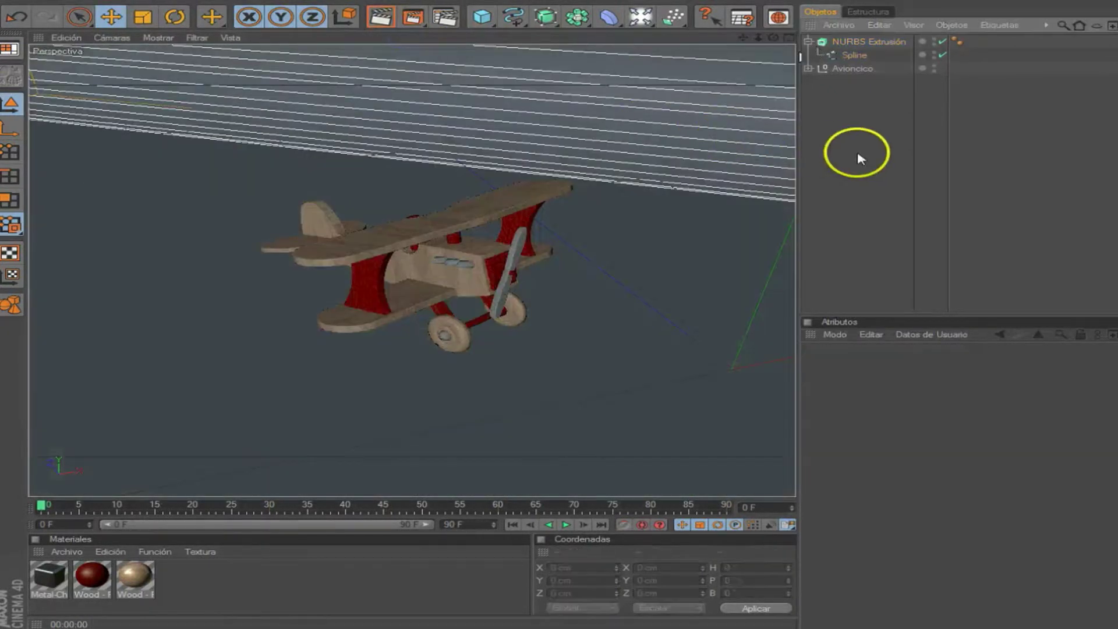
pyautogui.click(642, 26)
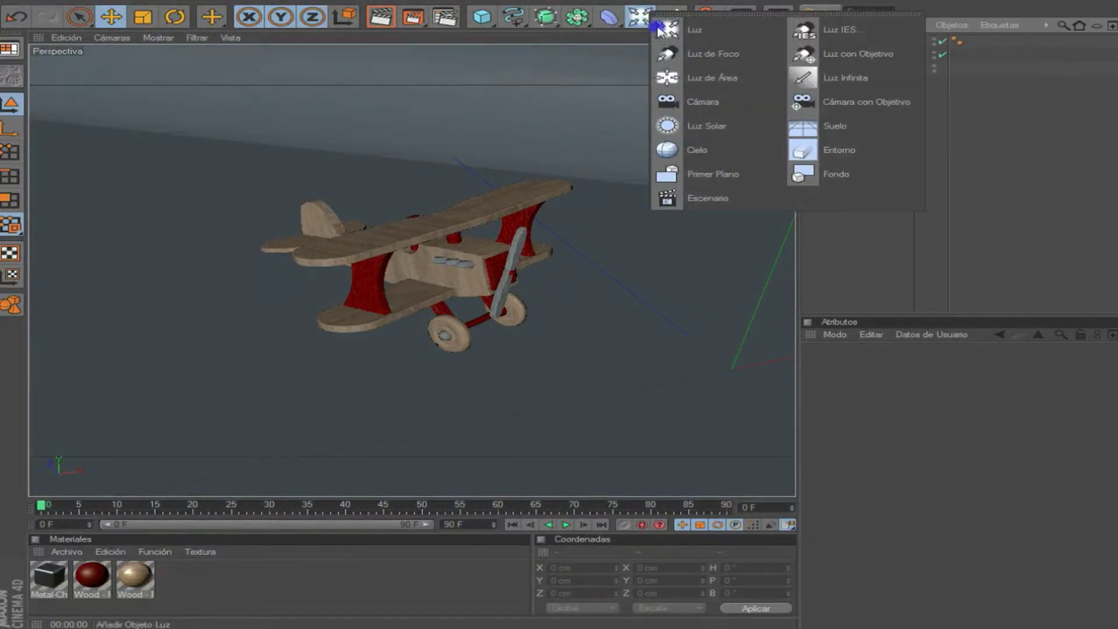
# Add an area light, move it along Z and make it taller
pyautogui.click(708, 80)
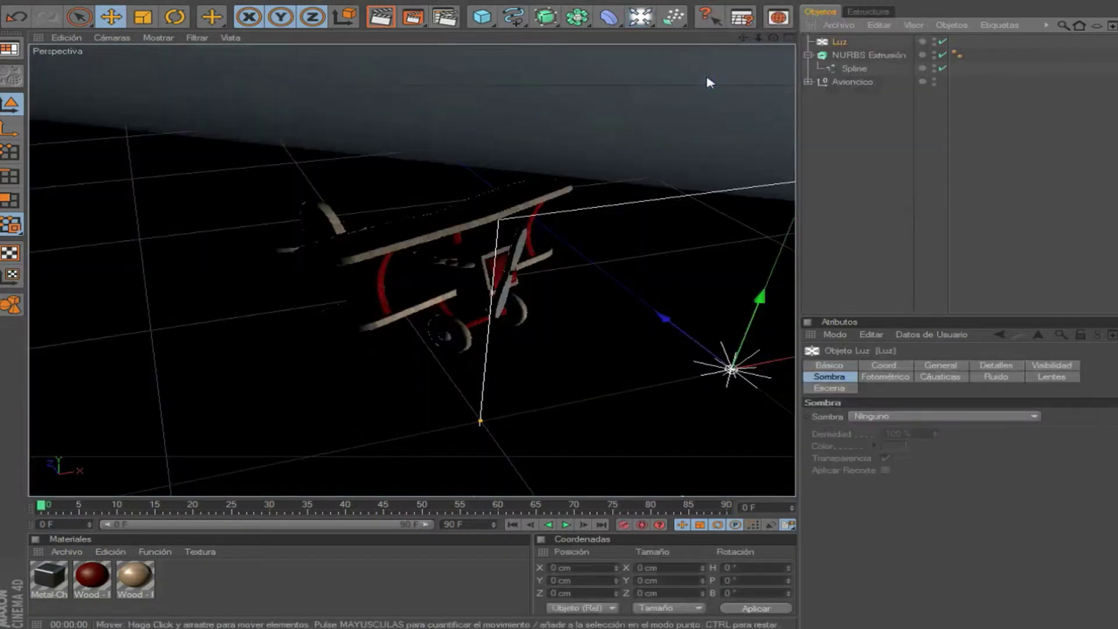
pyautogui.click(790, 40)
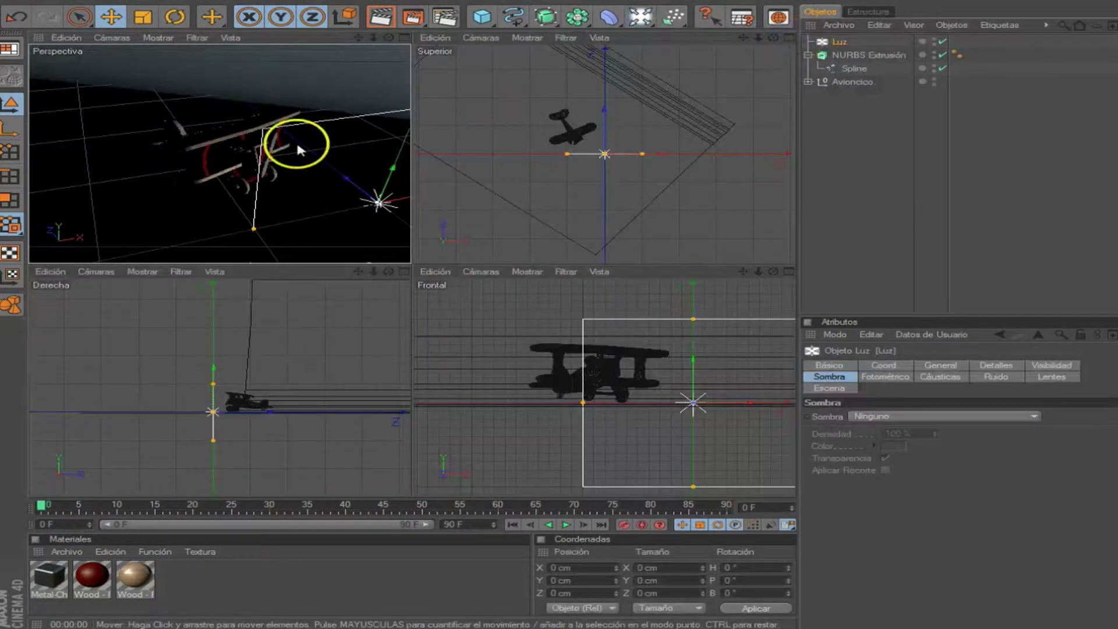
pyautogui.click(404, 37)
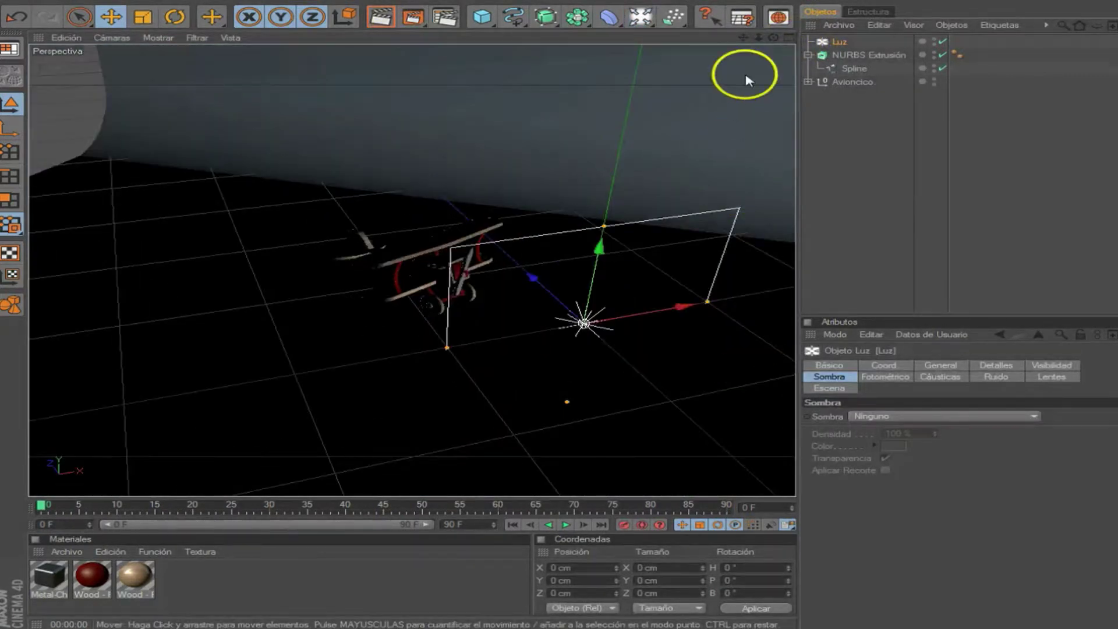
pyautogui.moveTo(744, 38); pyautogui.dragTo(748, 44)
pyautogui.moveTo(477, 227)
pyautogui.mouseDown()
pyautogui.moveTo(469, 174)
pyautogui.moveTo(491, 141)
pyautogui.mouseUp()
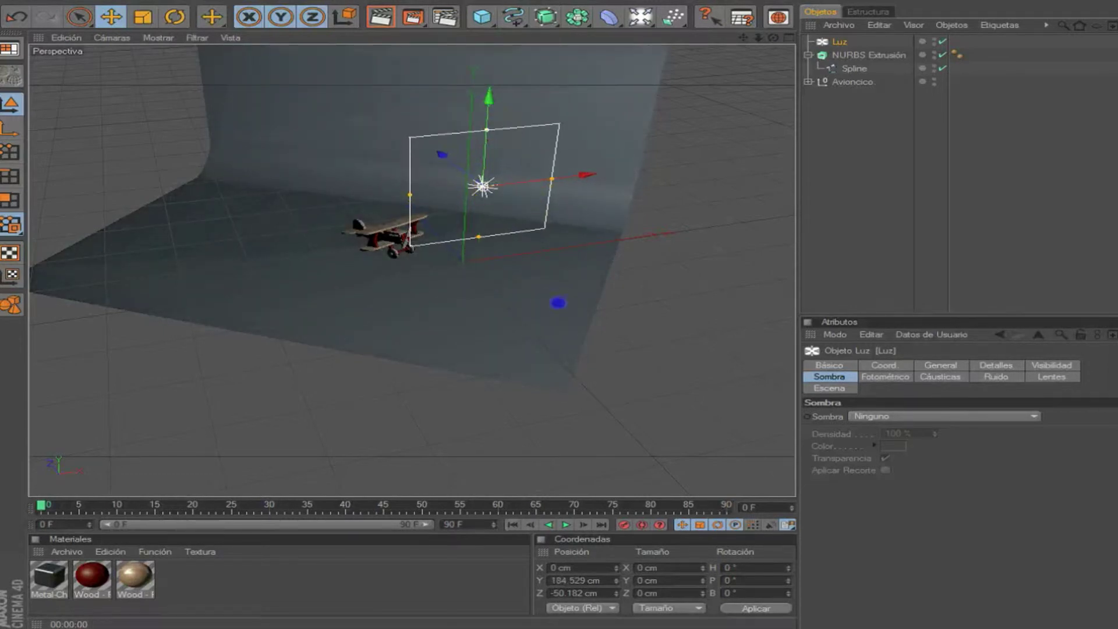
pyautogui.moveTo(486, 138); pyautogui.dragTo(490, 83)
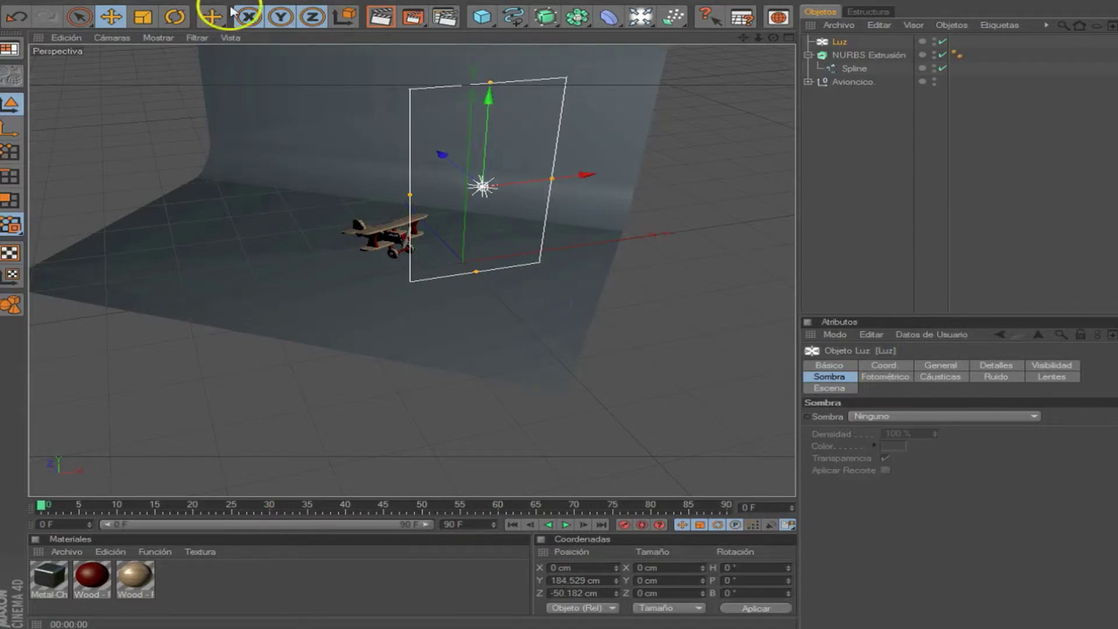
# Turn the light about 44° in heading and move it beside the backdrop's right edge
pyautogui.click(176, 20)
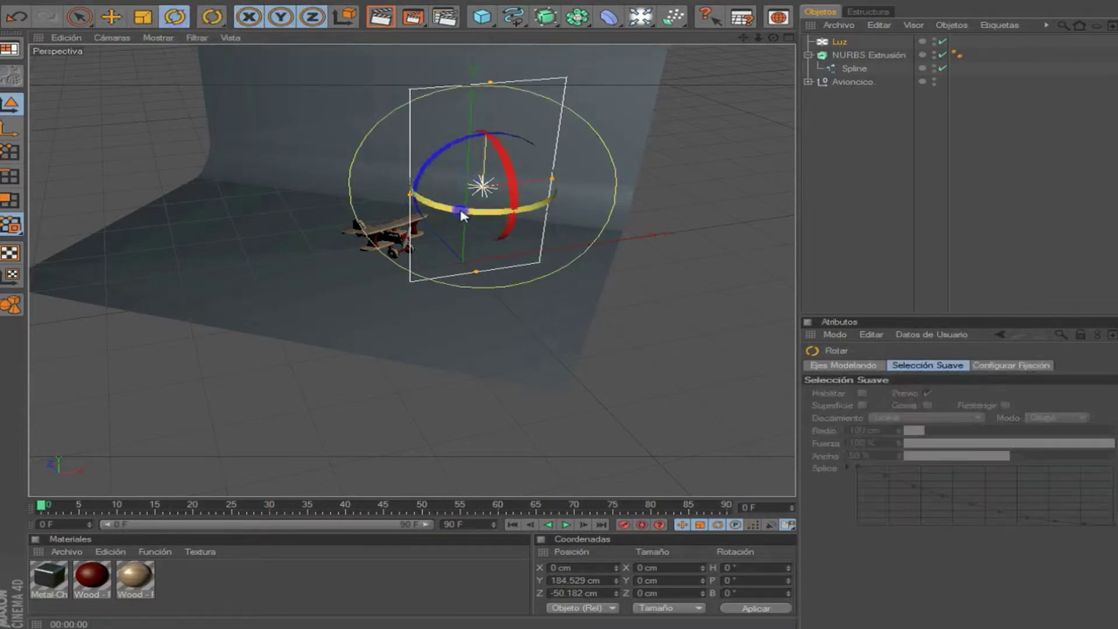
pyautogui.moveTo(462, 215); pyautogui.dragTo(542, 220)
pyautogui.click(111, 17)
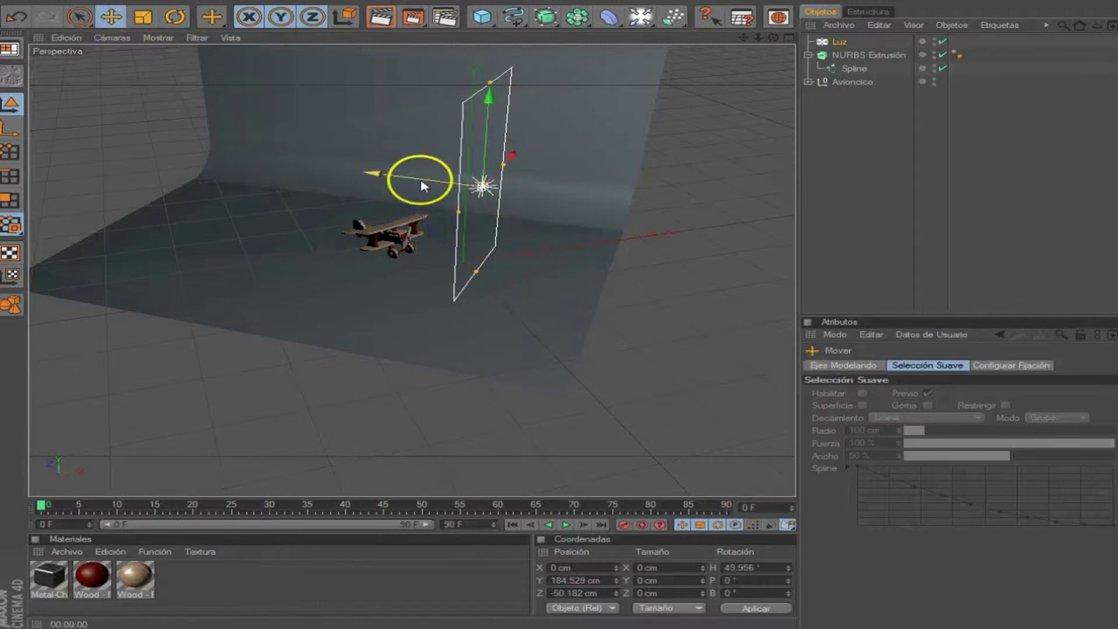
pyautogui.moveTo(422, 187); pyautogui.dragTo(559, 306)
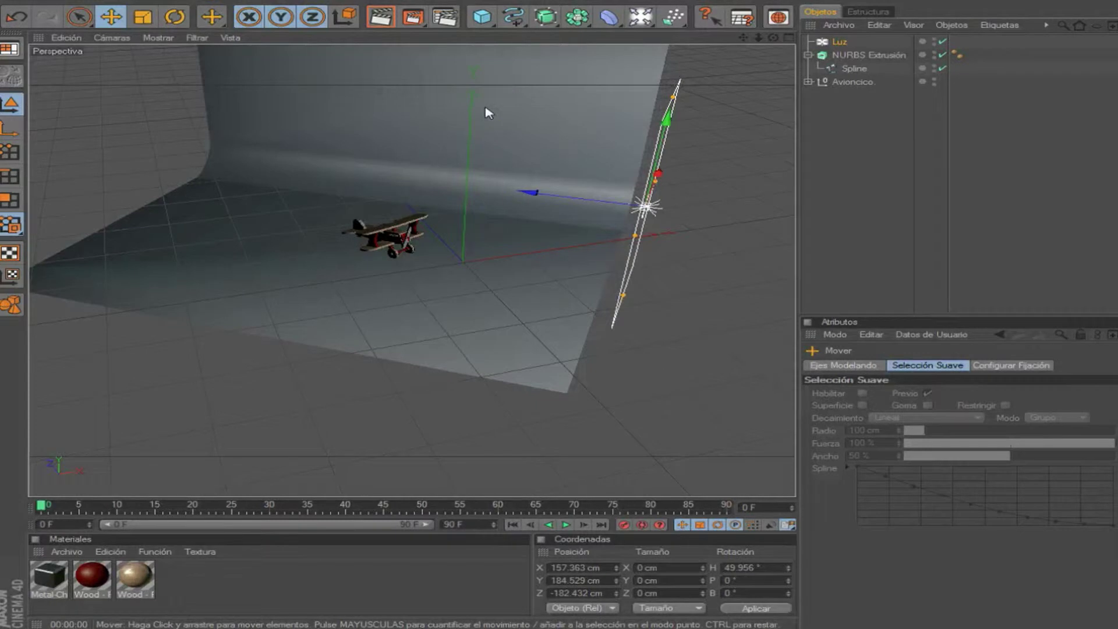
# Duplicate the light as Luz 1 beside the backdrop's left edge
pyautogui.keyDown('ctrl'); pyautogui.click(541, 114); pyautogui.keyUp('ctrl')
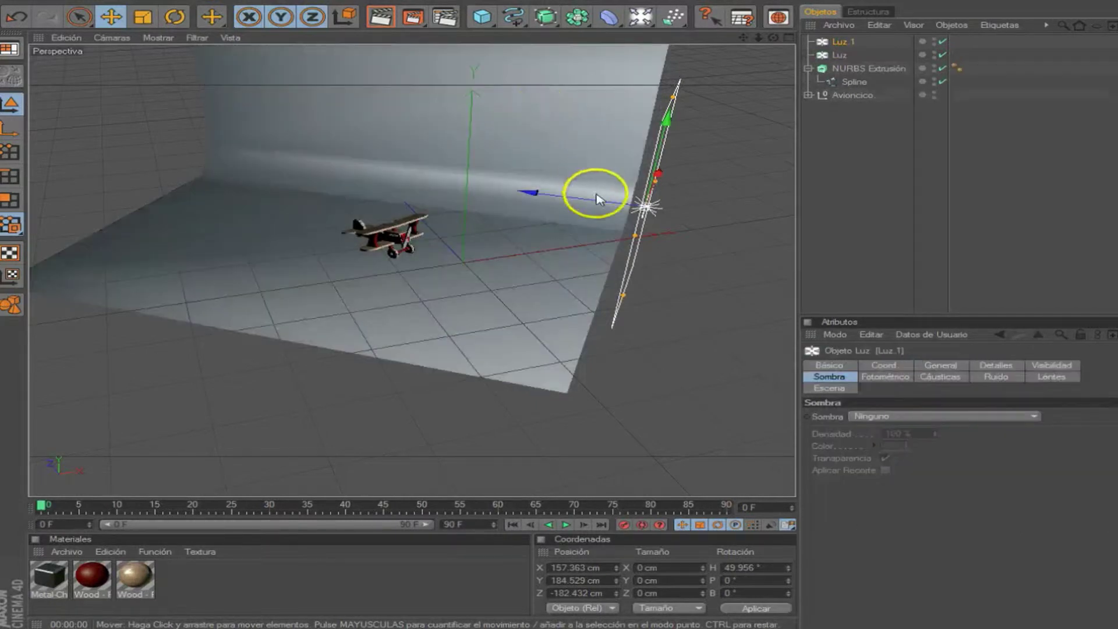
pyautogui.moveTo(597, 199)
pyautogui.mouseDown()
pyautogui.moveTo(554, 301)
pyautogui.moveTo(526, 293)
pyautogui.moveTo(557, 302)
pyautogui.mouseUp()
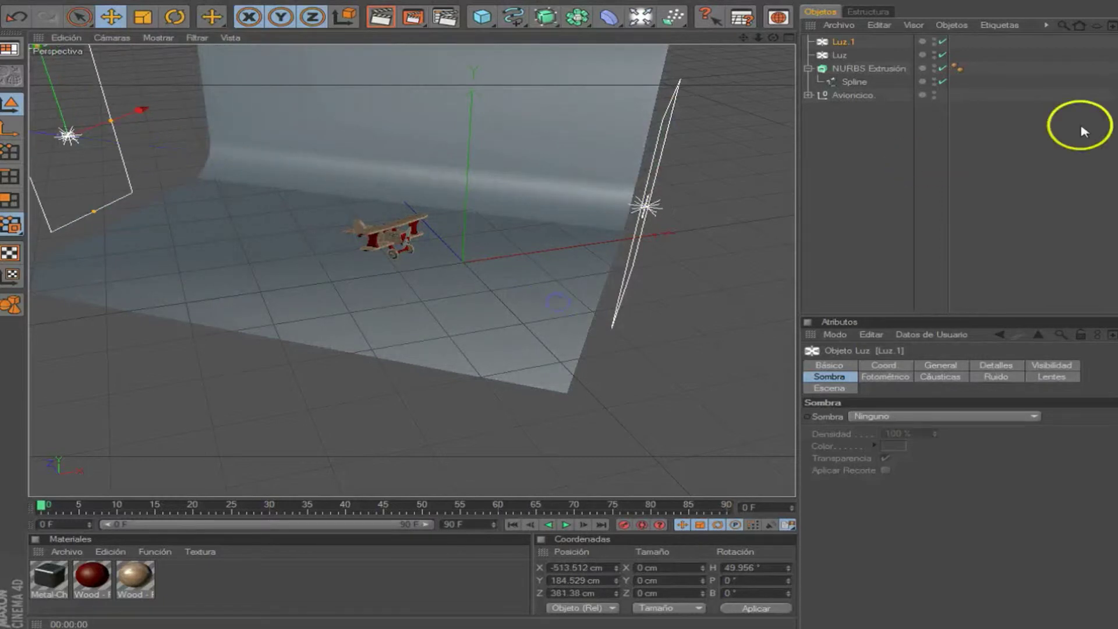
pyautogui.moveTo(773, 37); pyautogui.dragTo(728, 41)
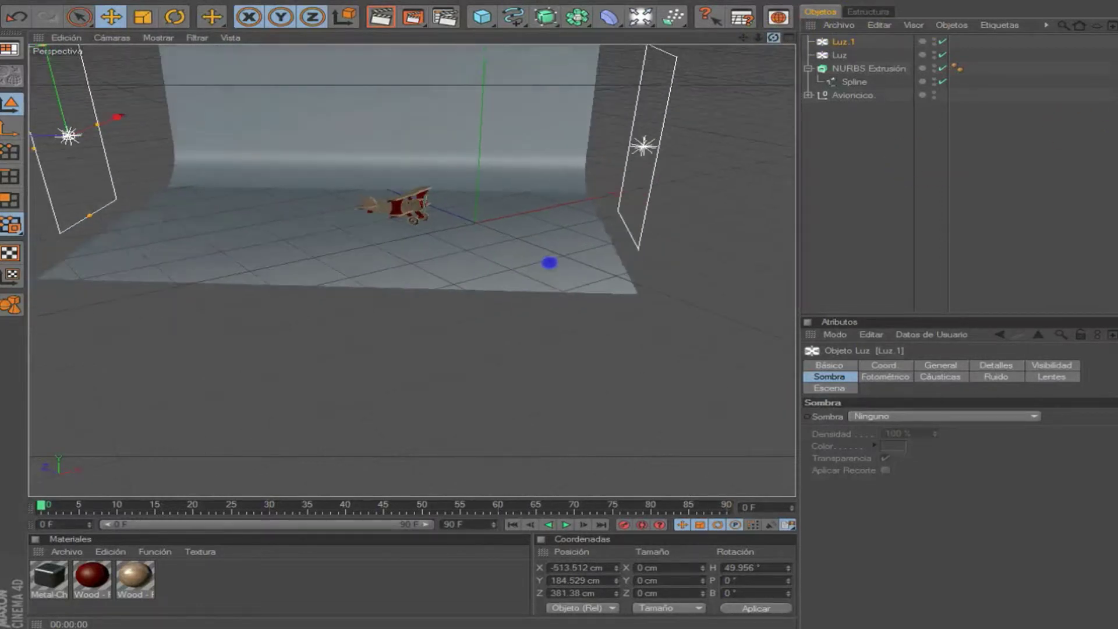
pyautogui.moveTo(559, 302); pyautogui.dragTo(558, 327, button='middle')
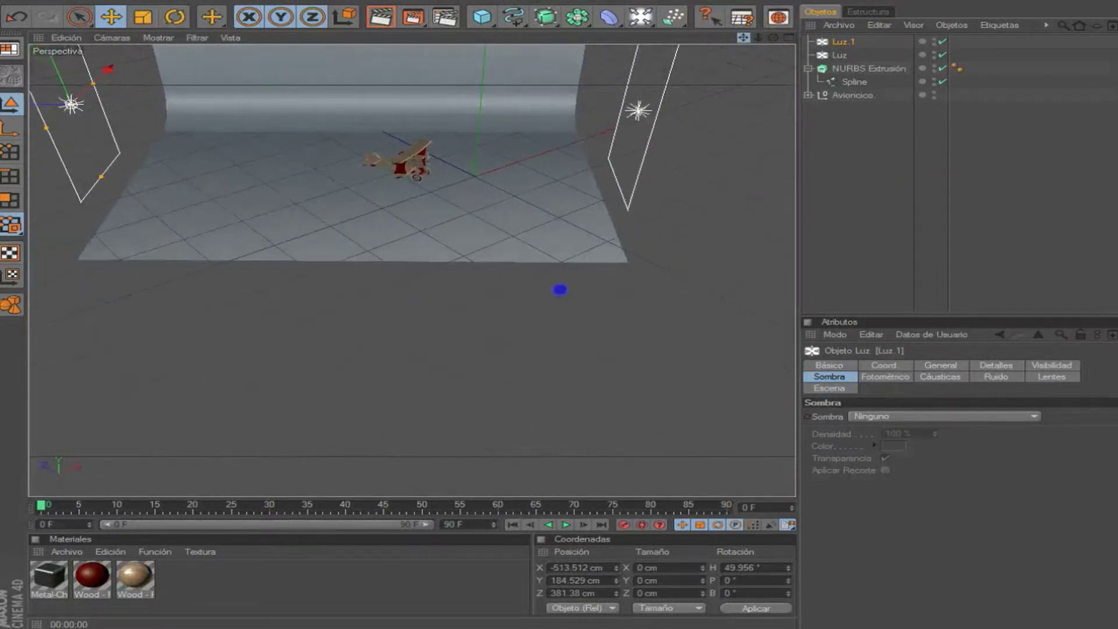
pyautogui.scroll(-3, 257, 358)
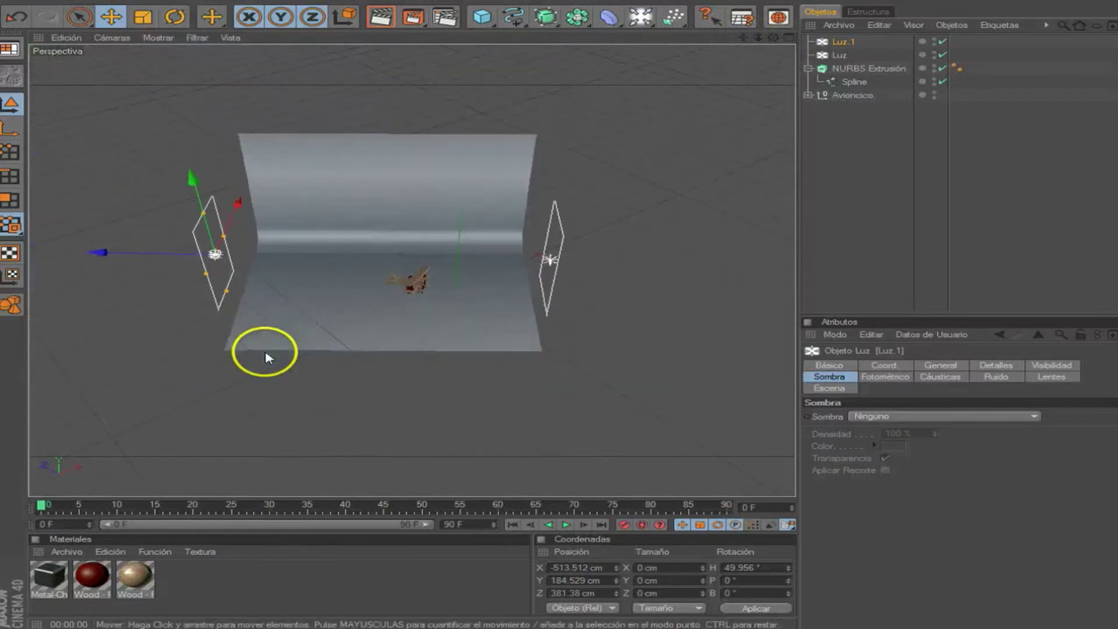
# Paste a third light Luz.2, tip it 90° flat, and raise it over the backdrop's top centre
pyautogui.hotkey('ctrl', 'c')
pyautogui.hotkey('ctrl', 'v')
pyautogui.press('r')
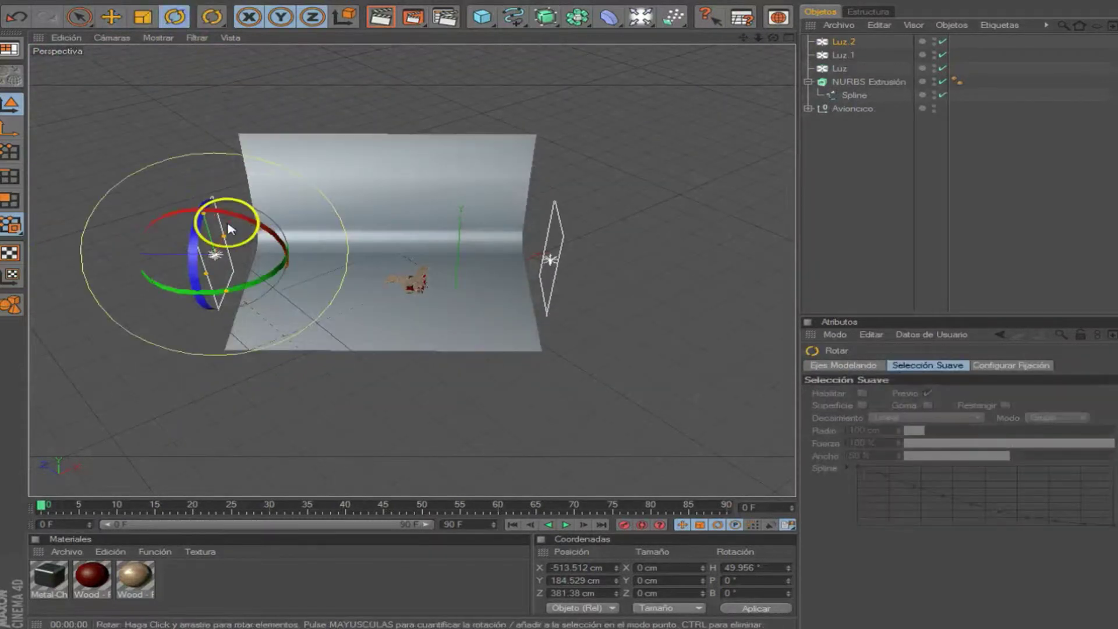
pyautogui.moveTo(238, 227); pyautogui.dragTo(280, 272)
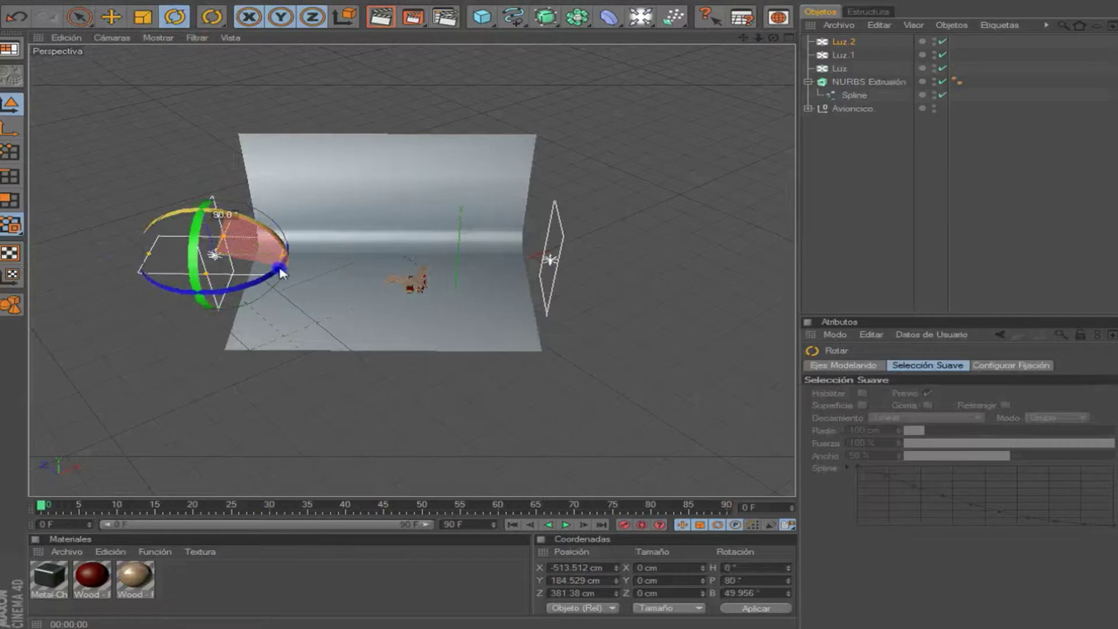
pyautogui.click(110, 17)
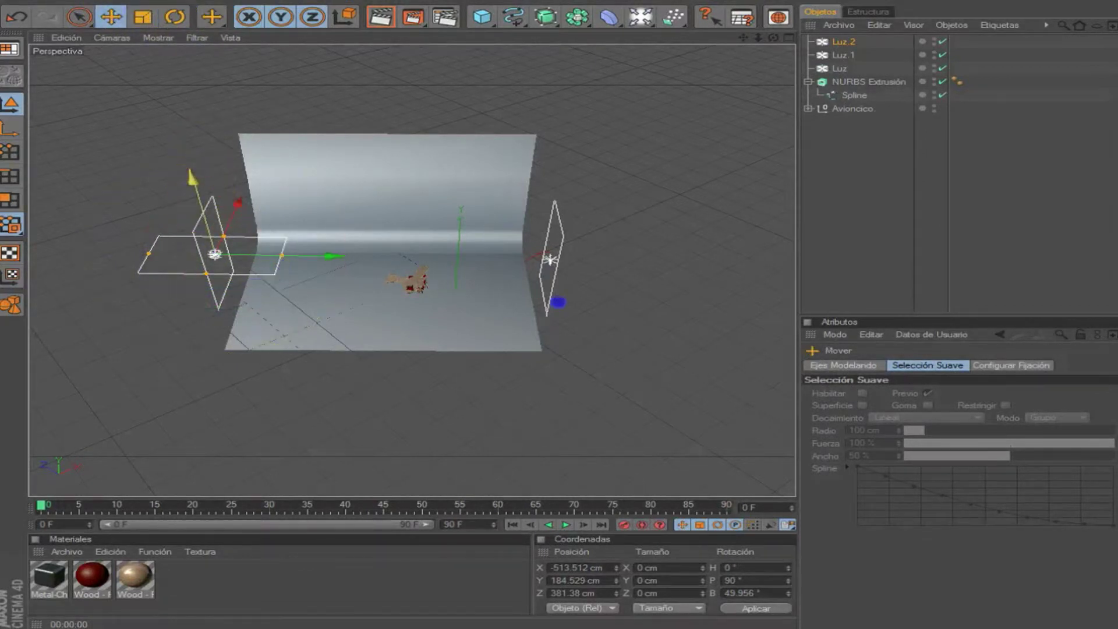
pyautogui.moveTo(197, 204); pyautogui.dragTo(192, 174)
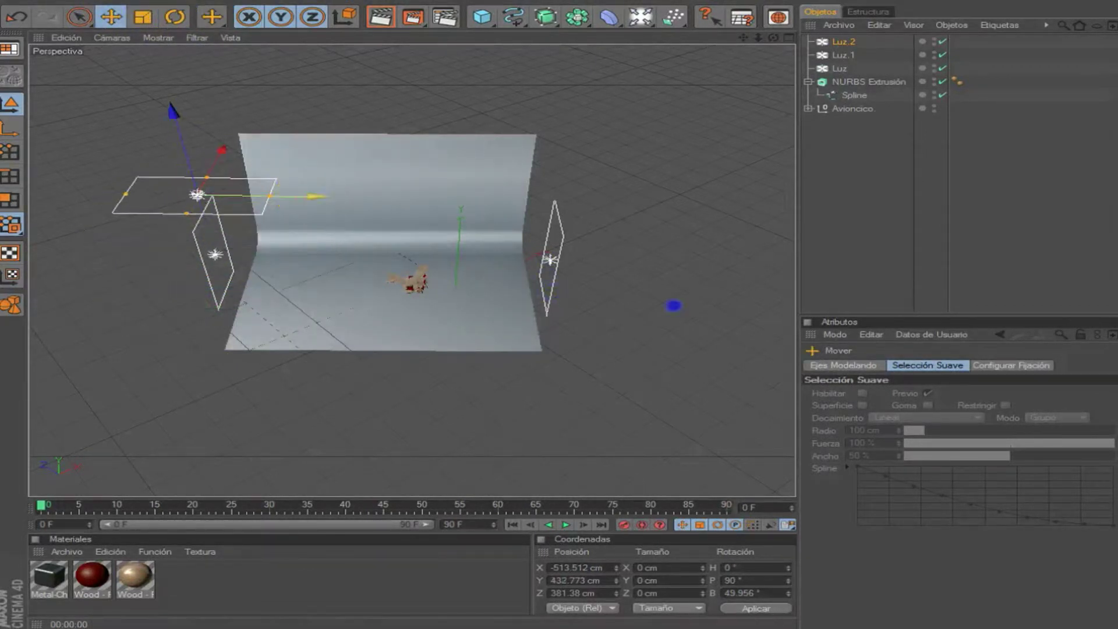
pyautogui.moveTo(309, 195)
pyautogui.mouseDown()
pyautogui.moveTo(465, 169)
pyautogui.moveTo(457, 206)
pyautogui.mouseUp()
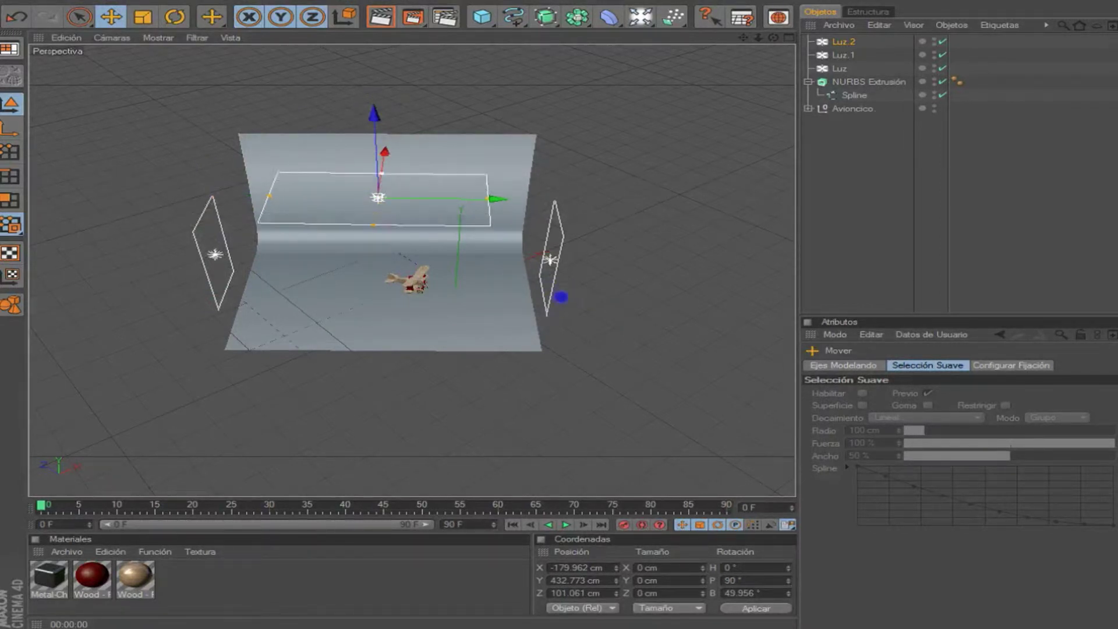
# Stretch the flat overhead light across the backdrop's width
pyautogui.moveTo(412, 183); pyautogui.dragTo(482, 200)
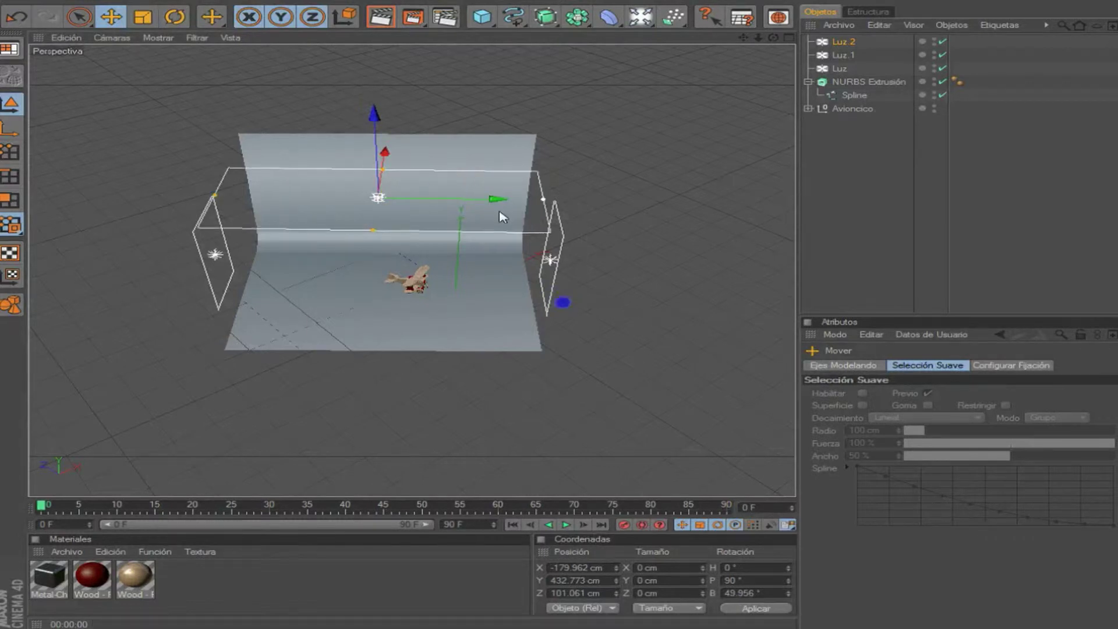
pyautogui.scroll(5, 499, 294)
pyautogui.scroll(3, 500, 296)
# Orbit the perspective view around the airplane, then split into perspective, top, right and front views
pyautogui.scroll(3, 503, 298)
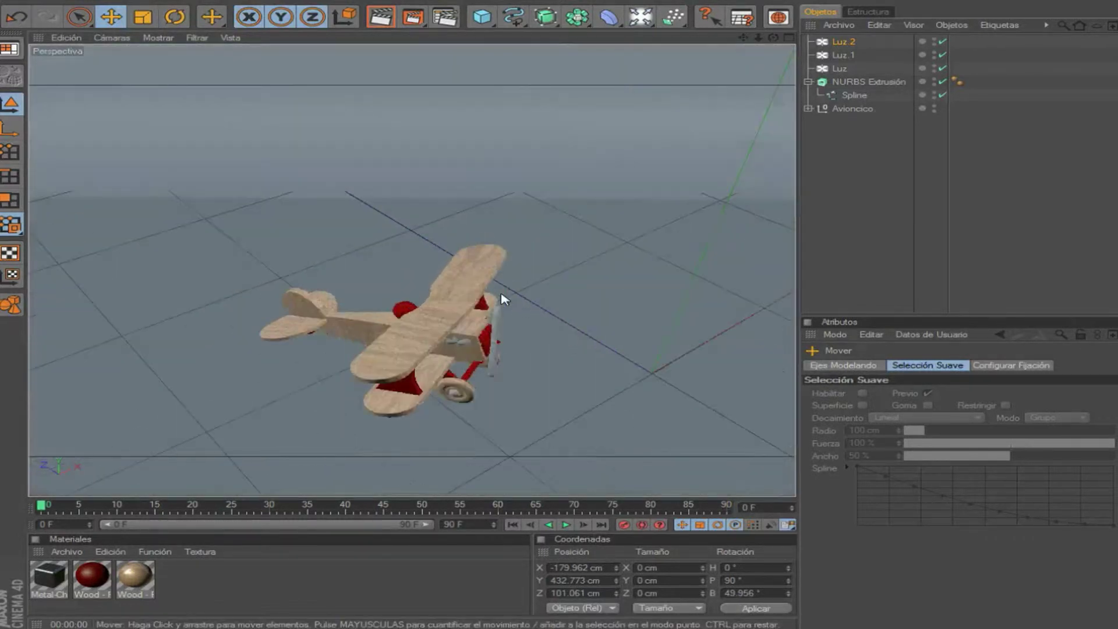
pyautogui.moveTo(773, 36); pyautogui.dragTo(558, 323)
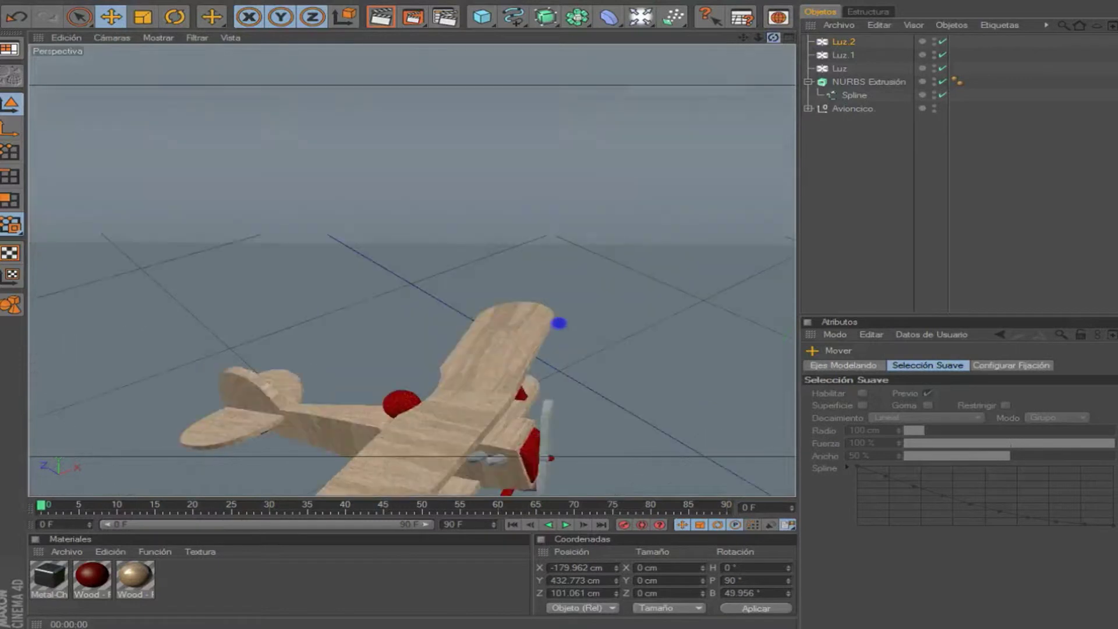
pyautogui.moveTo(773, 36); pyautogui.dragTo(757, 35)
pyautogui.moveTo(558, 301)
pyautogui.mouseDown()
pyautogui.moveTo(609, 51)
pyautogui.moveTo(617, 207)
pyautogui.mouseUp()
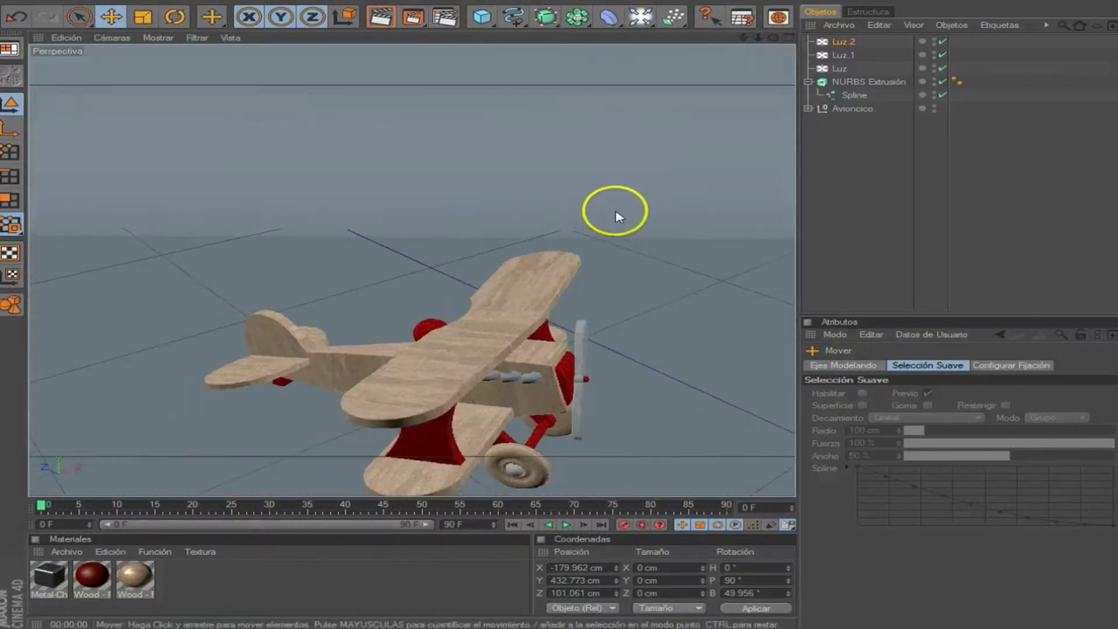
pyautogui.moveTo(744, 37); pyautogui.dragTo(557, 294)
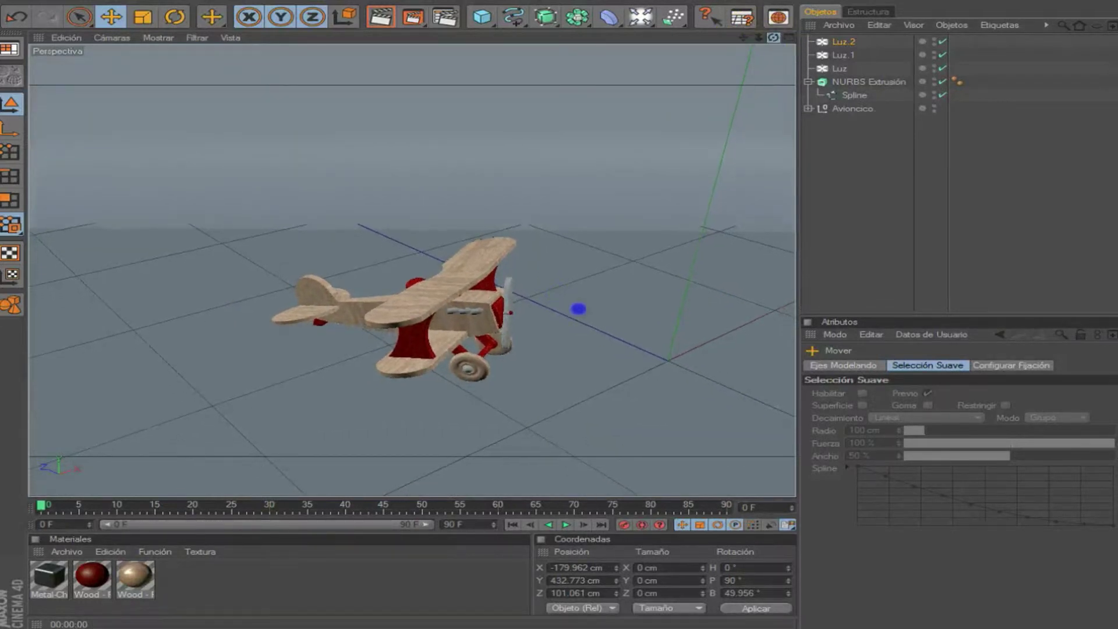
pyautogui.moveTo(758, 38)
pyautogui.mouseDown()
pyautogui.moveTo(522, 308)
pyautogui.moveTo(566, 329)
pyautogui.moveTo(555, 267)
pyautogui.moveTo(557, 301)
pyautogui.mouseUp()
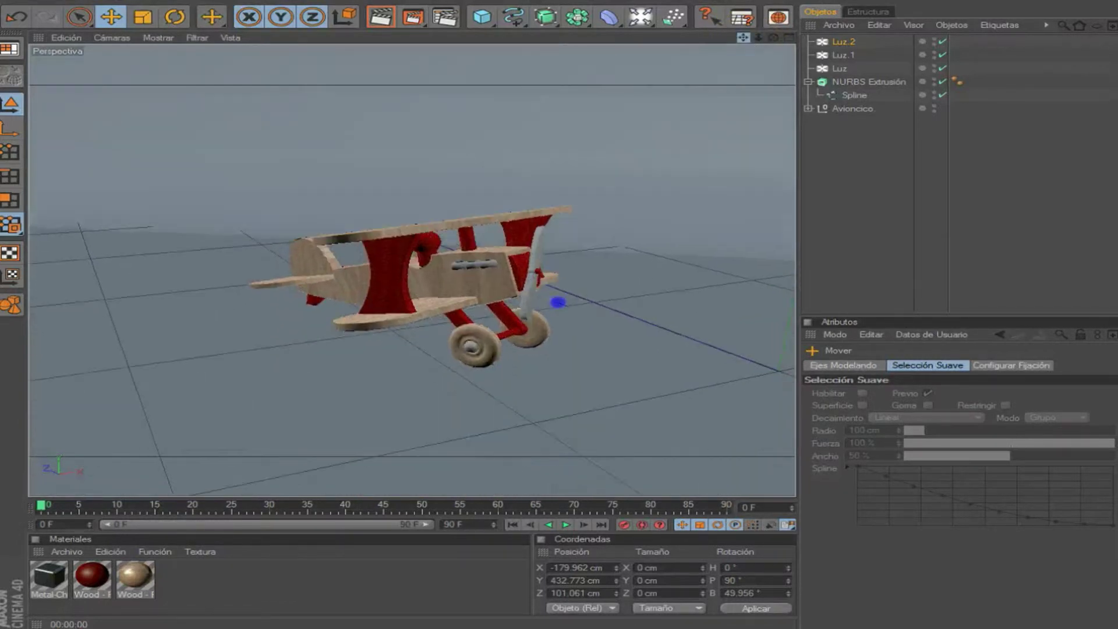
pyautogui.click(789, 37)
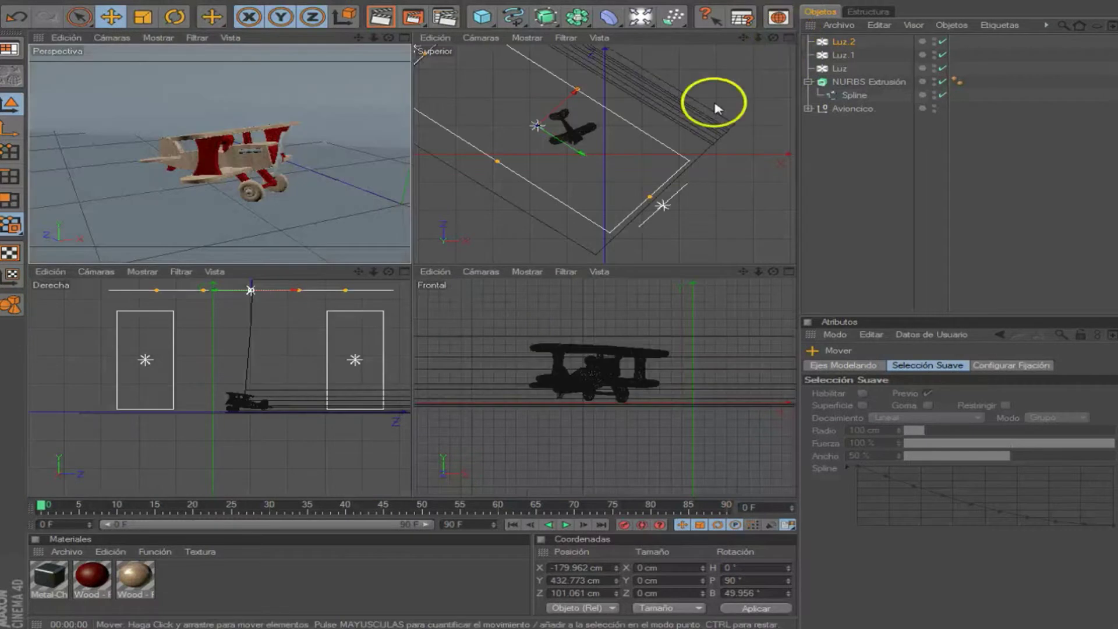
# Select Luz, Luz.1 and Luz.2 and move them together along Z in the top view
pyautogui.moveTo(742, 38); pyautogui.dragTo(633, 146)
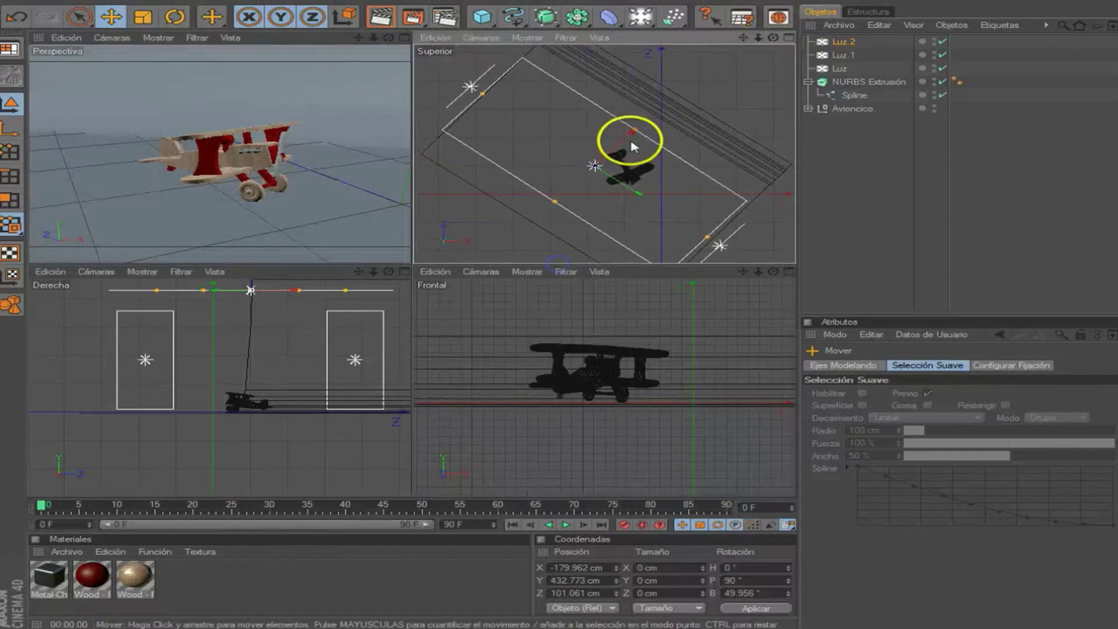
pyautogui.keyDown('ctrl'); pyautogui.click(839, 56); pyautogui.keyUp('ctrl')
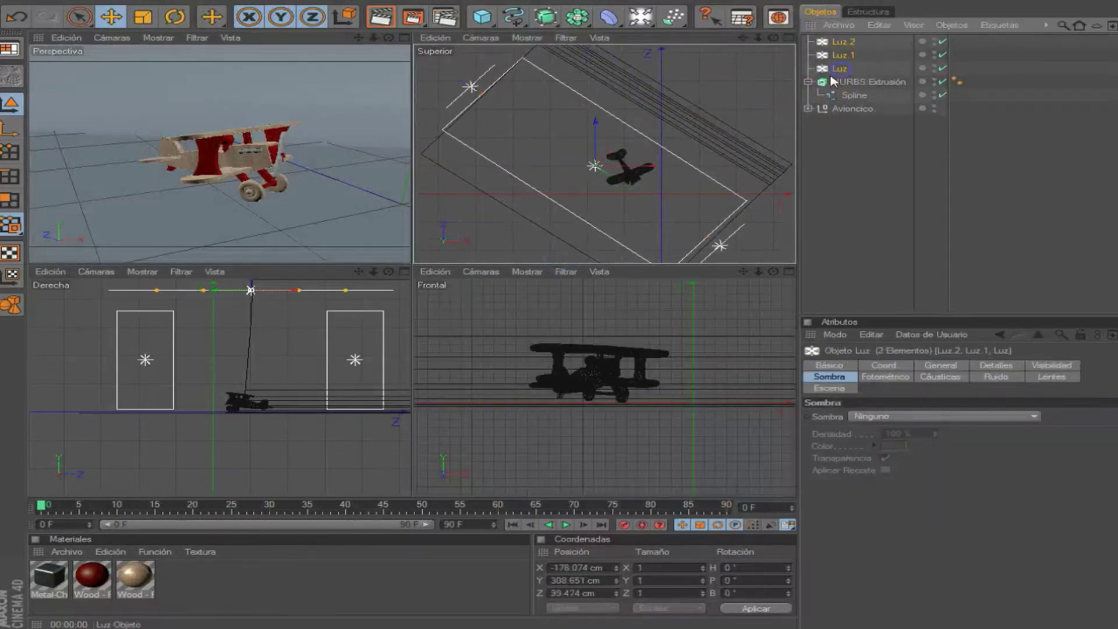
pyautogui.click(597, 157)
pyautogui.moveTo(595, 156)
pyautogui.mouseDown()
pyautogui.moveTo(595, 142)
pyautogui.moveTo(611, 152)
pyautogui.mouseUp()
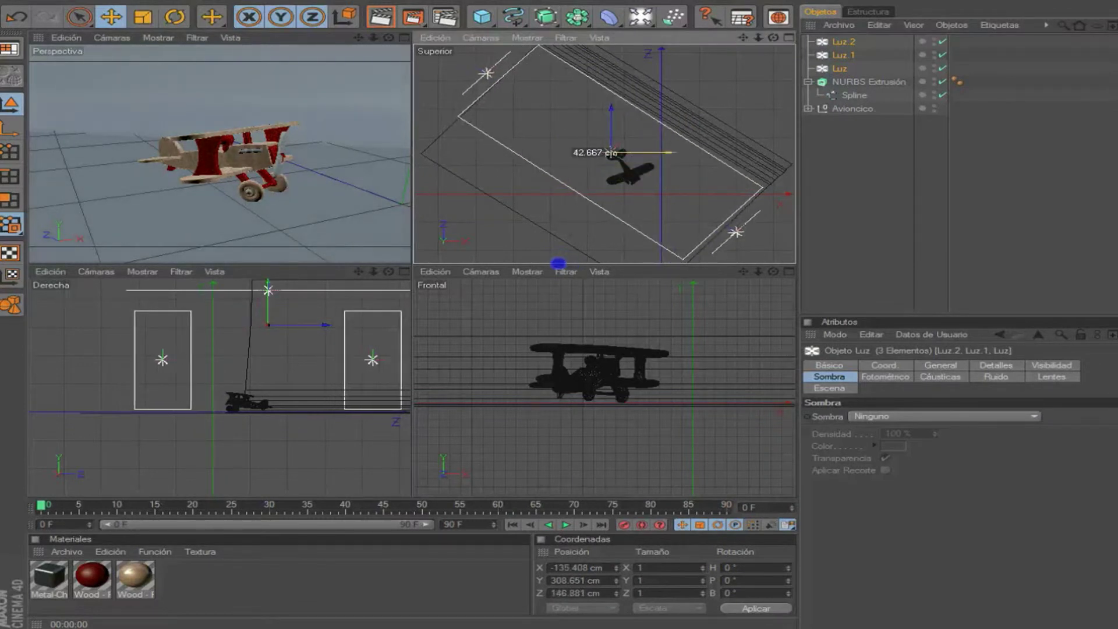
# Maximize the Perspectiva view, render a preview, then return to the editor
pyautogui.click(403, 37)
pyautogui.click(864, 180)
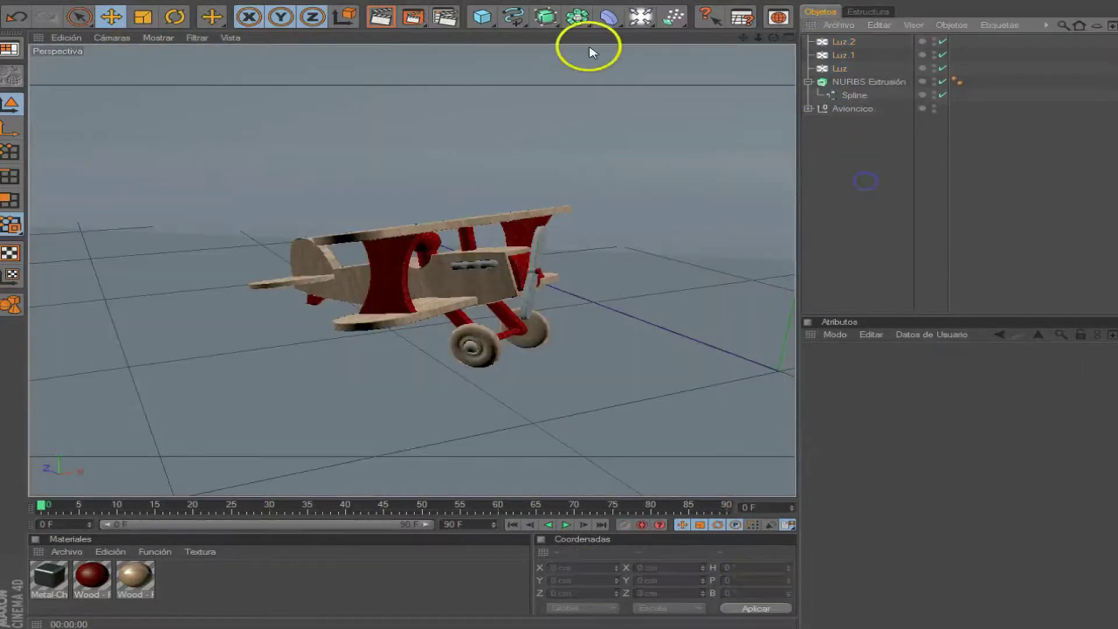
pyautogui.click(377, 17)
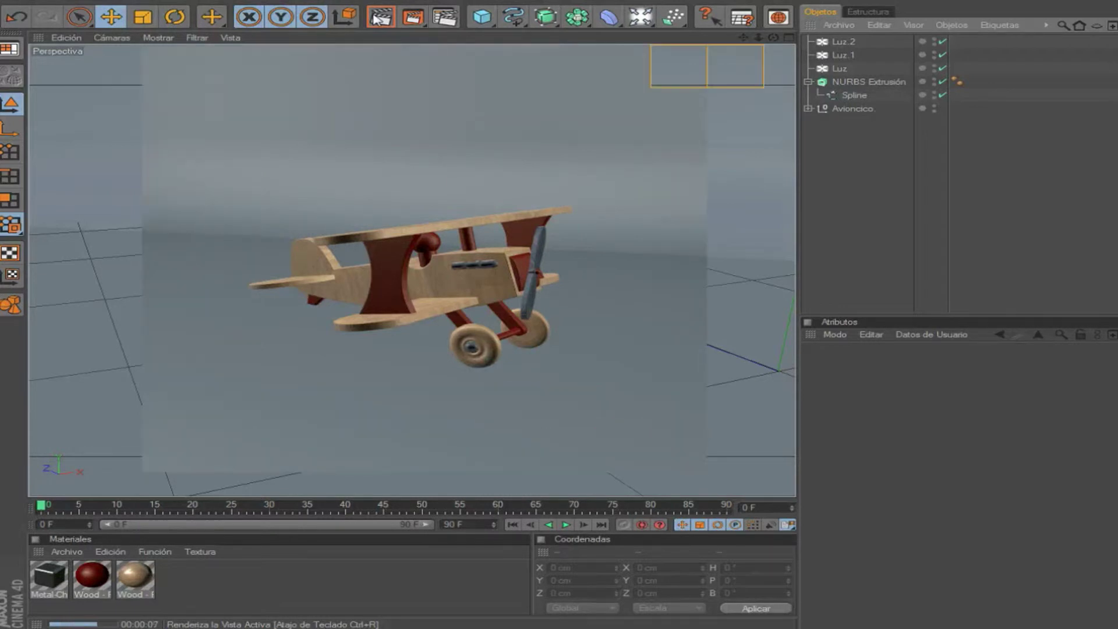
pyautogui.click(872, 211)
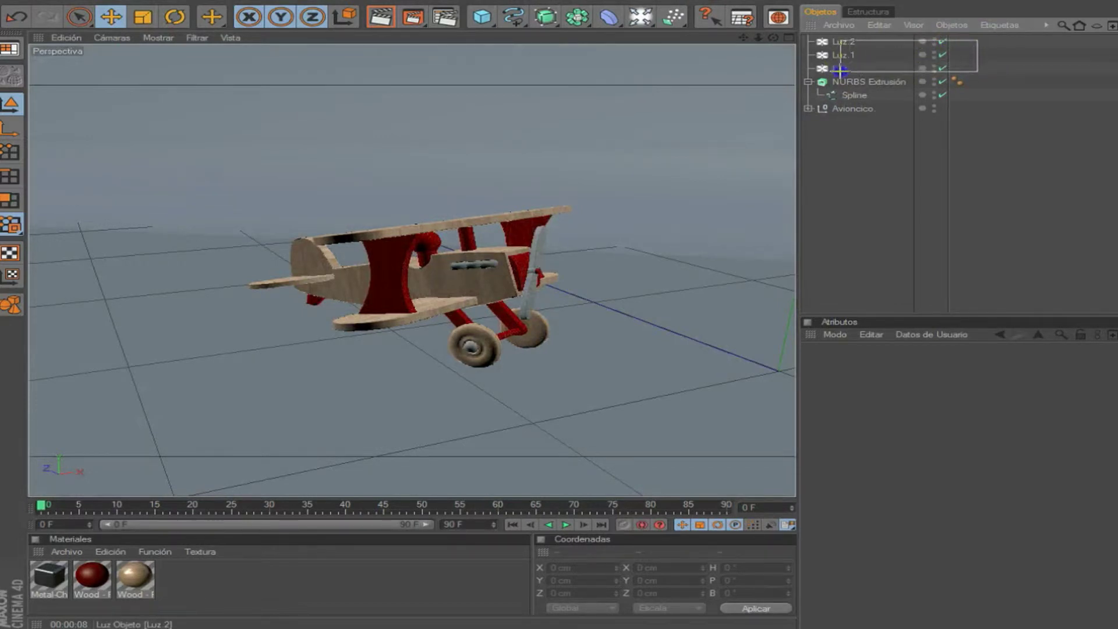
# Give all three lights soft shadow-map shadows
pyautogui.moveTo(840, 70); pyautogui.dragTo(847, 74)
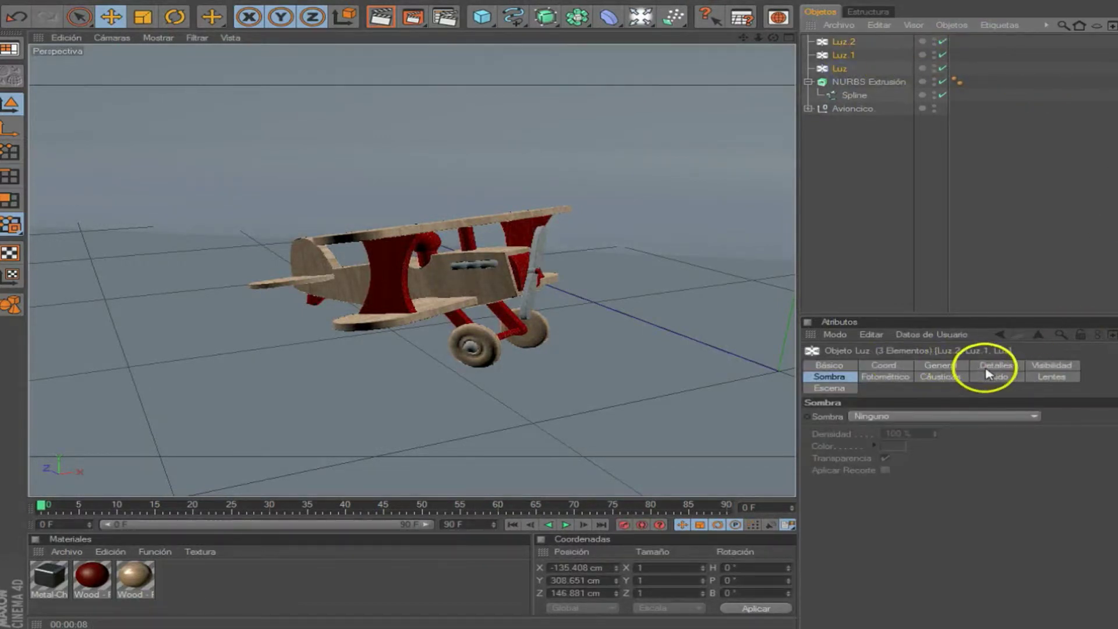
pyautogui.click(828, 378)
pyautogui.click(899, 415)
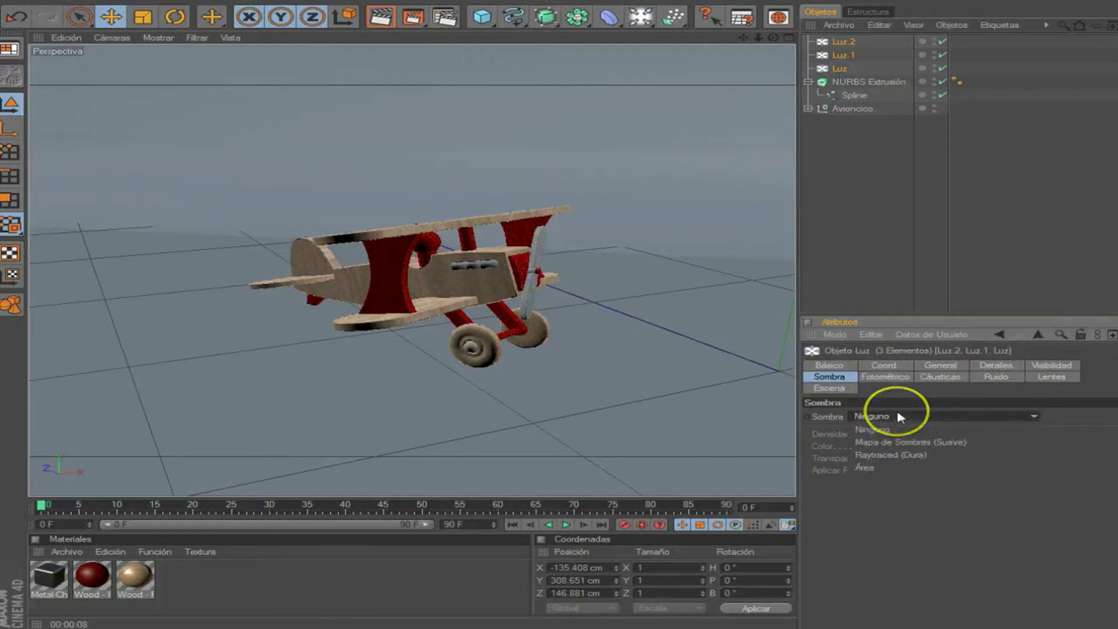
pyautogui.click(908, 441)
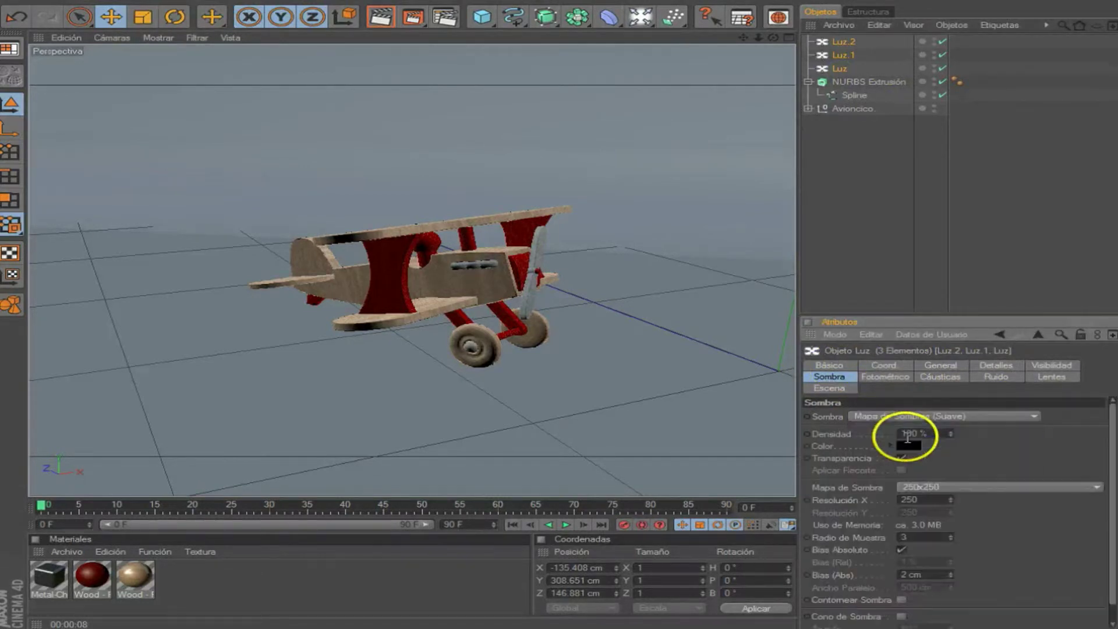
# Preview-render the perspective view to check the soft shadows, then clear it and select Luz.1
pyautogui.click(838, 204)
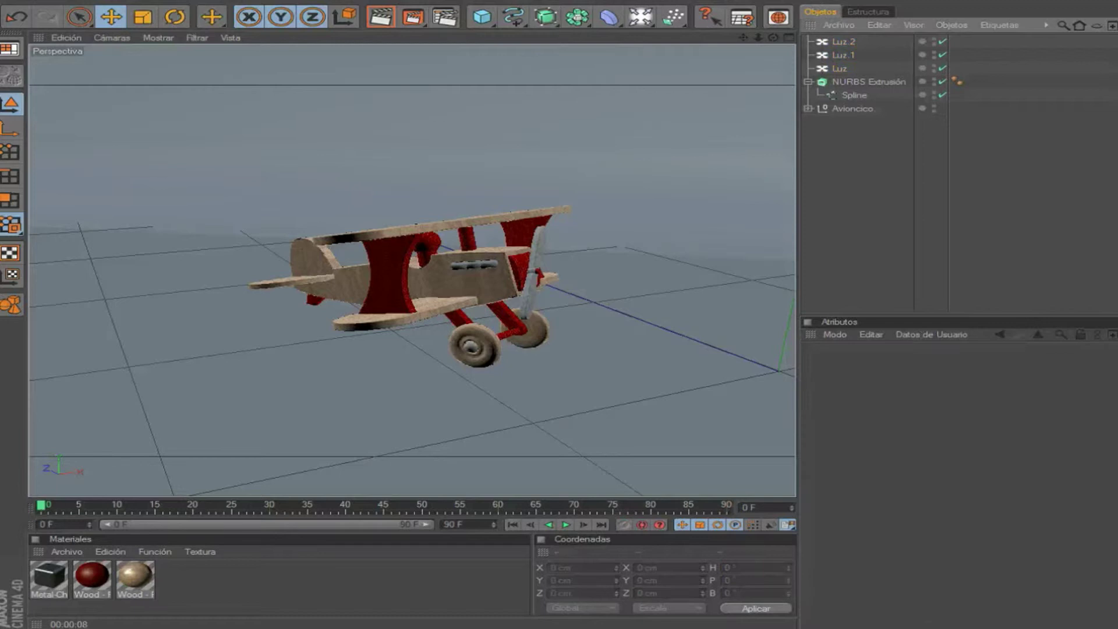
pyautogui.click(389, 19)
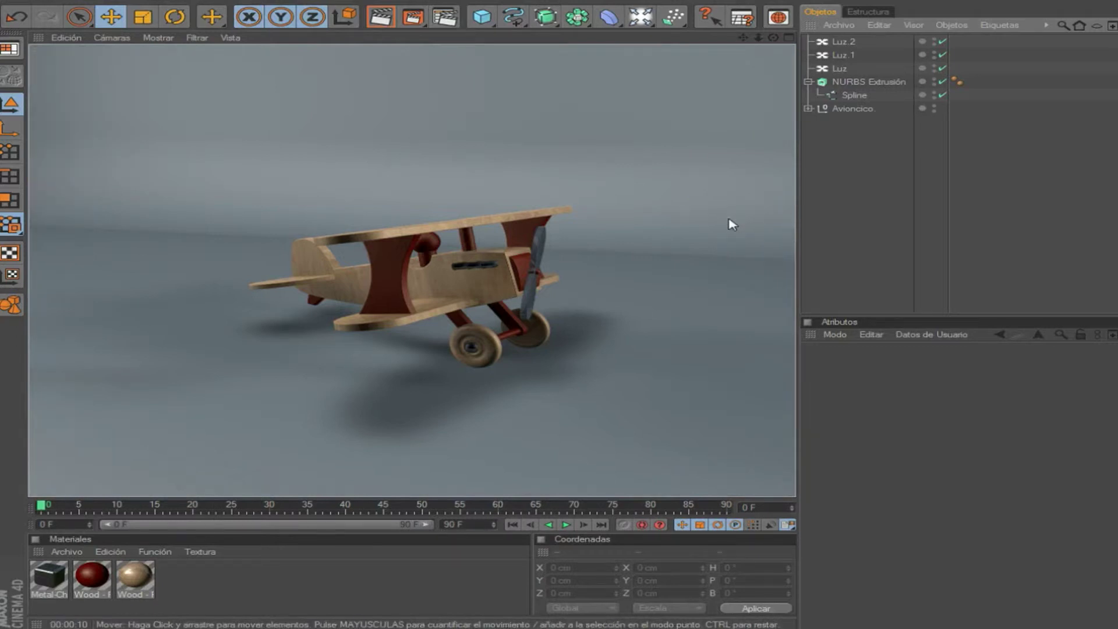
pyautogui.click(706, 195)
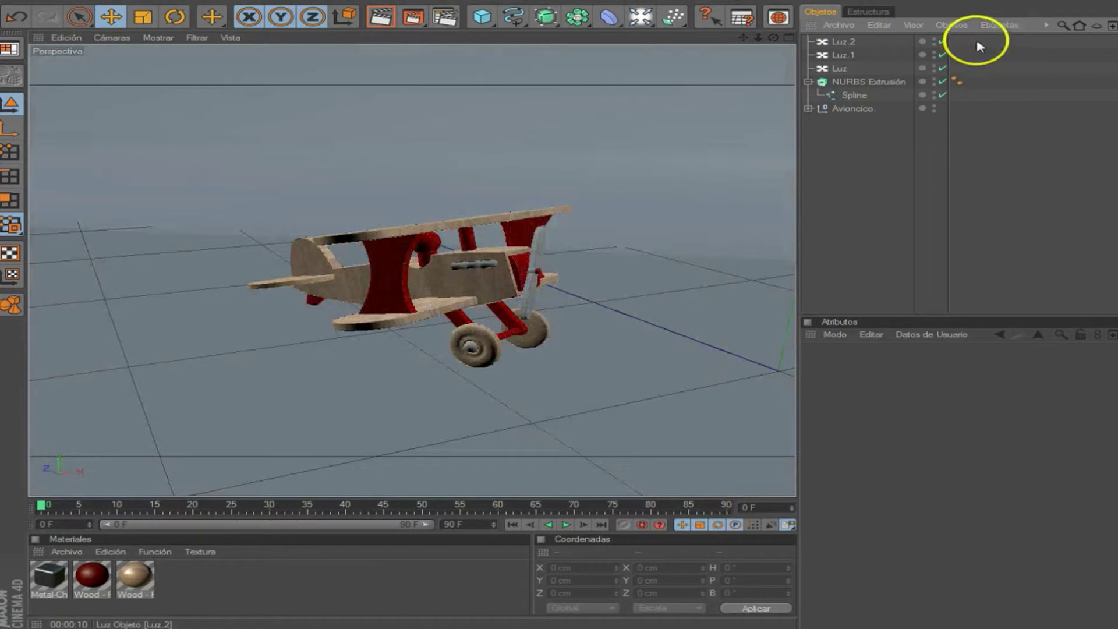
pyautogui.click(843, 42)
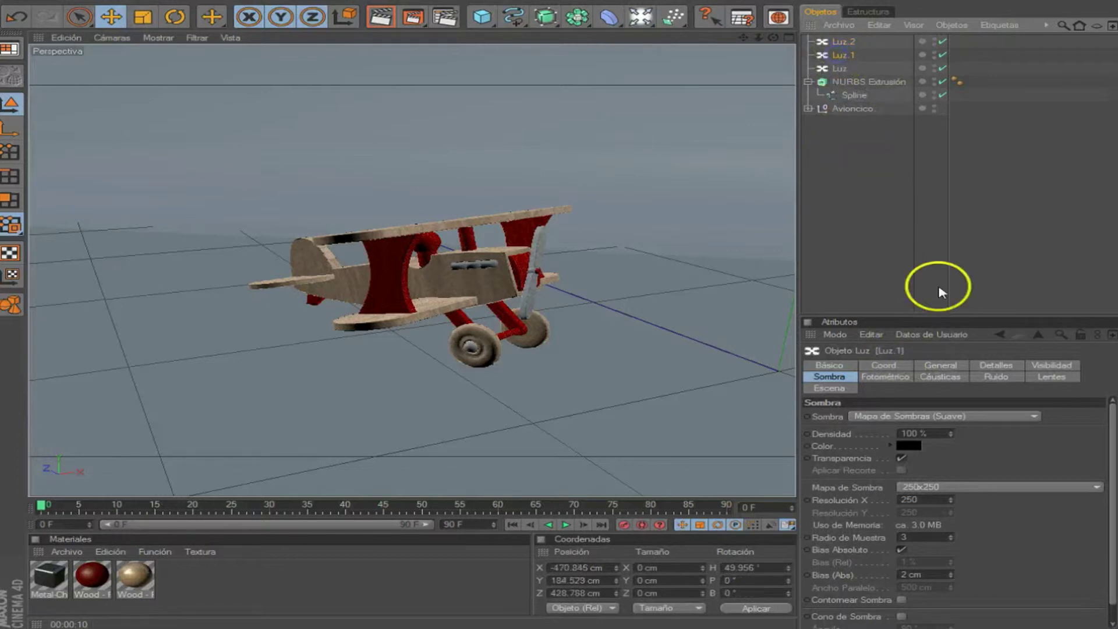
# Tint Luz.1 light blue (hue 209°, R 115, G 176, B 233), then select Luz and show four views
pyautogui.click(940, 365)
pyautogui.click(876, 436)
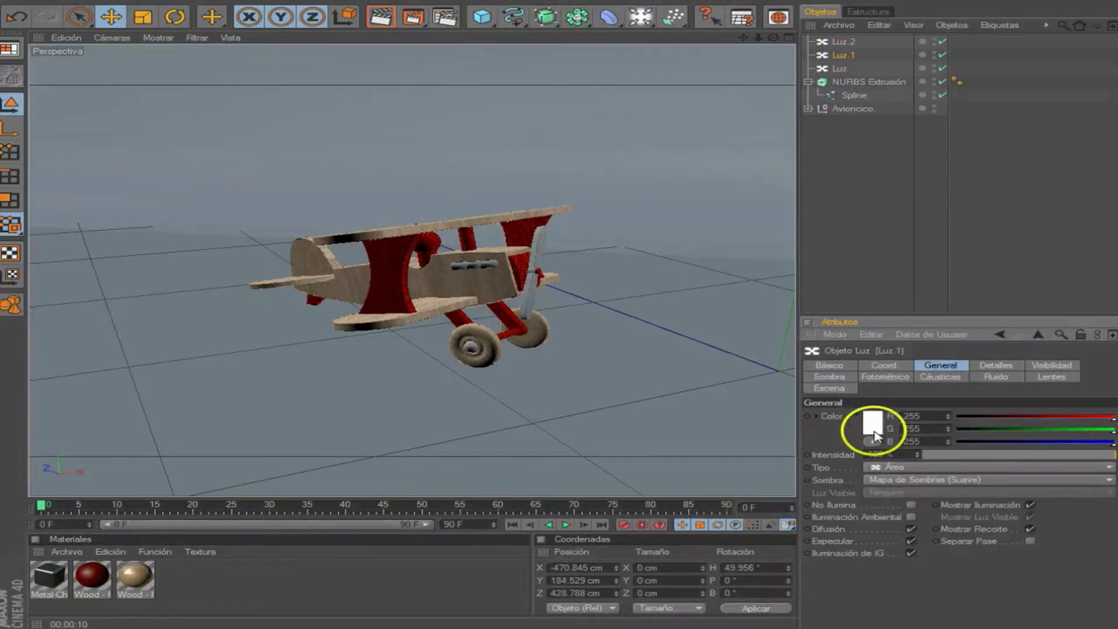
pyautogui.click(875, 429)
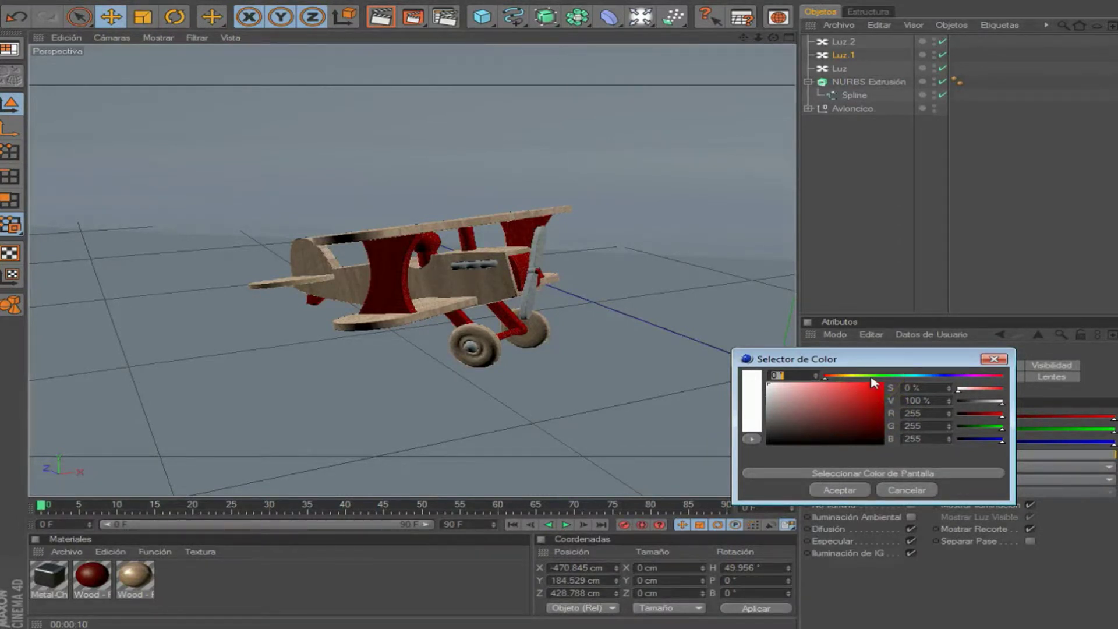
pyautogui.click(821, 388)
pyautogui.click(928, 376)
pyautogui.click(824, 388)
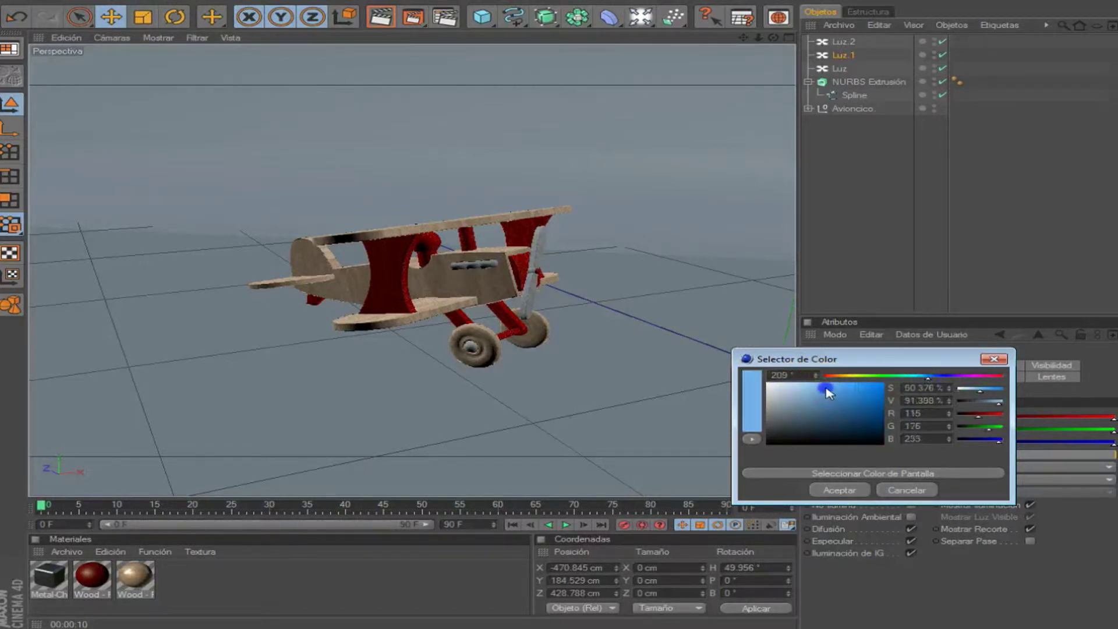
pyautogui.click(844, 491)
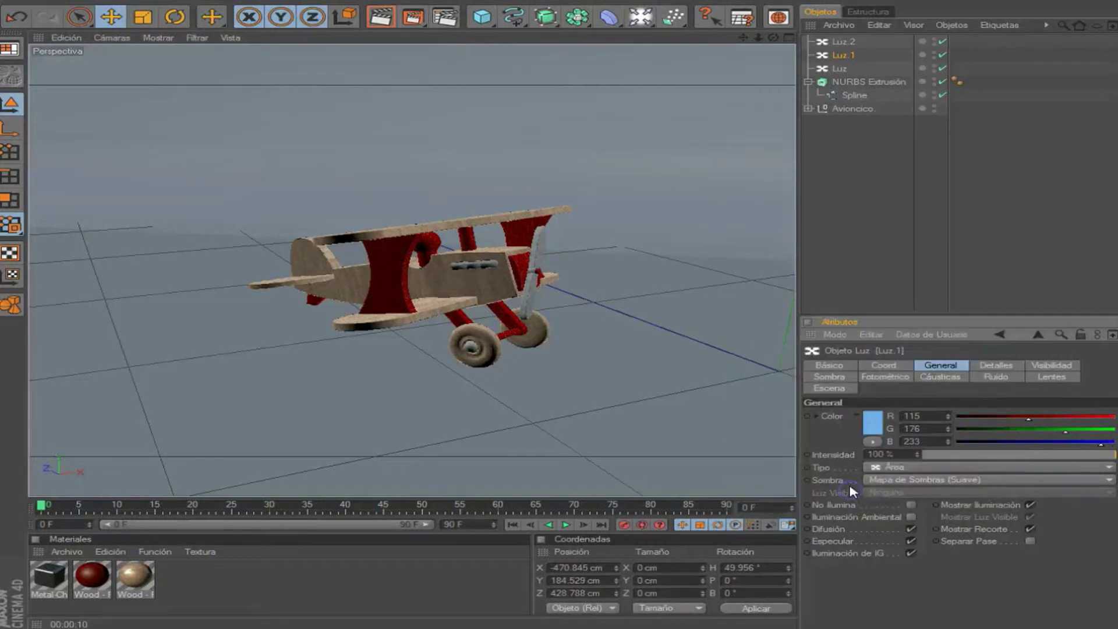
pyautogui.click(840, 69)
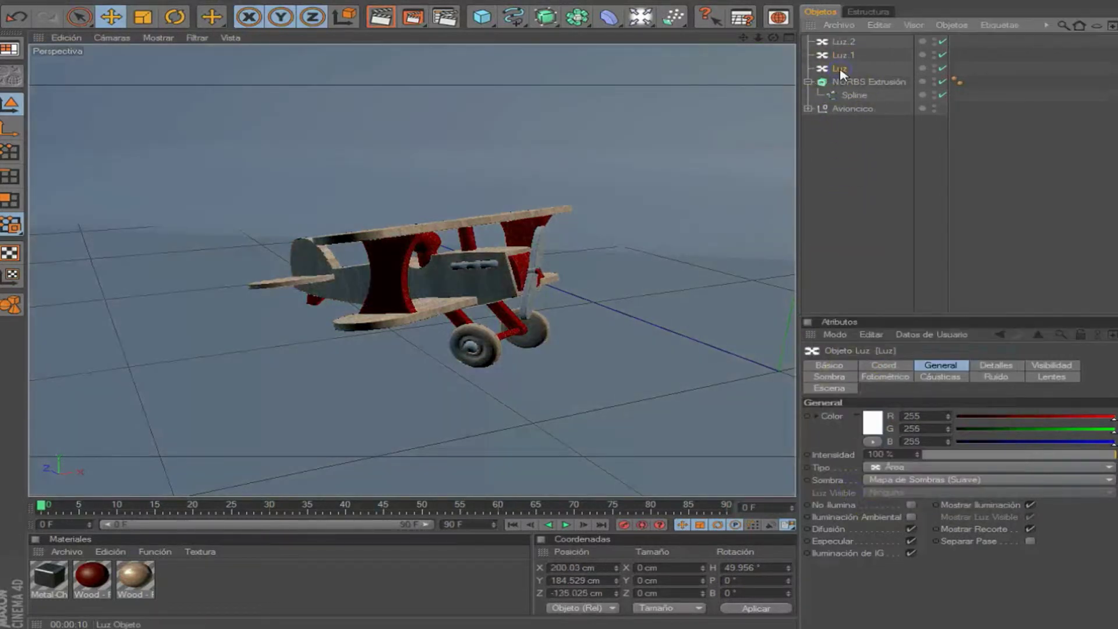
pyautogui.click(789, 36)
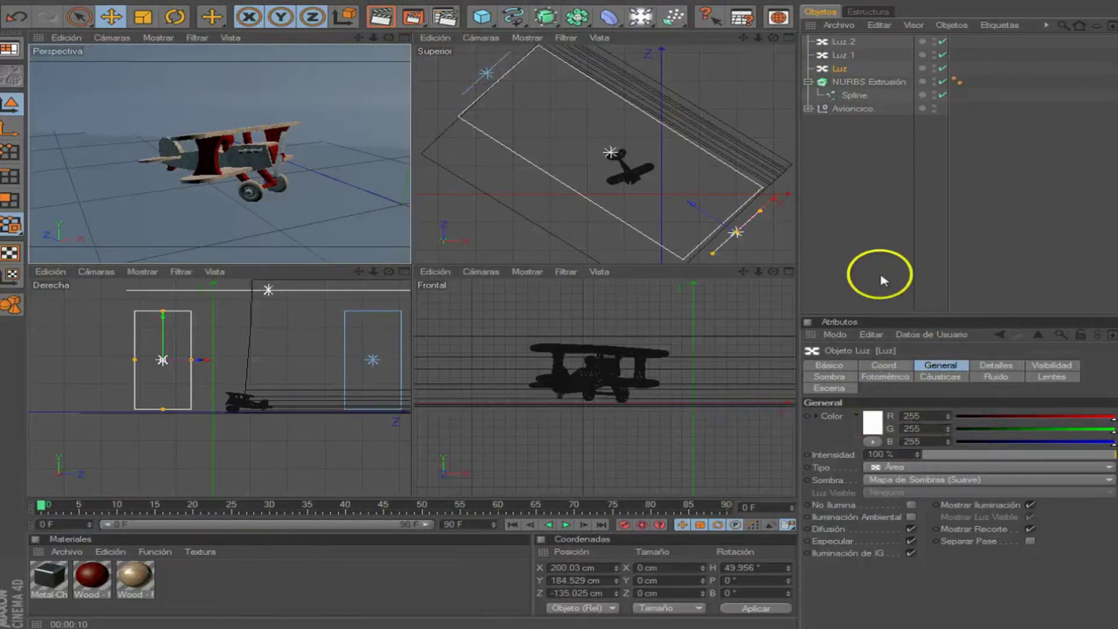
# Tint light Luz soft pink (R 233, G 164, B 235)
pyautogui.click(880, 428)
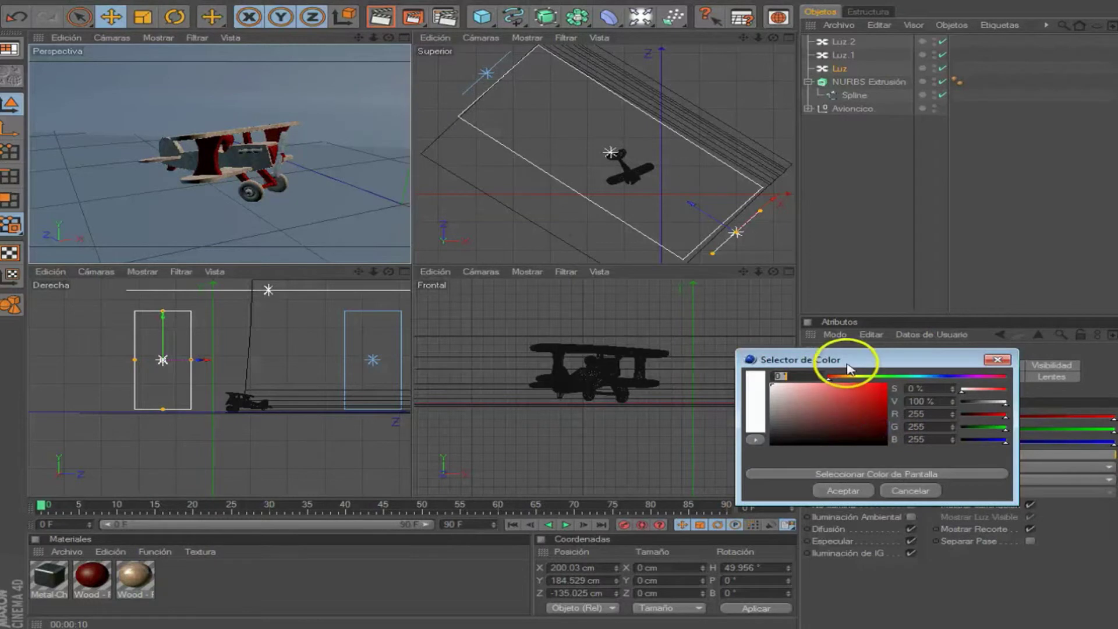
pyautogui.click(976, 376)
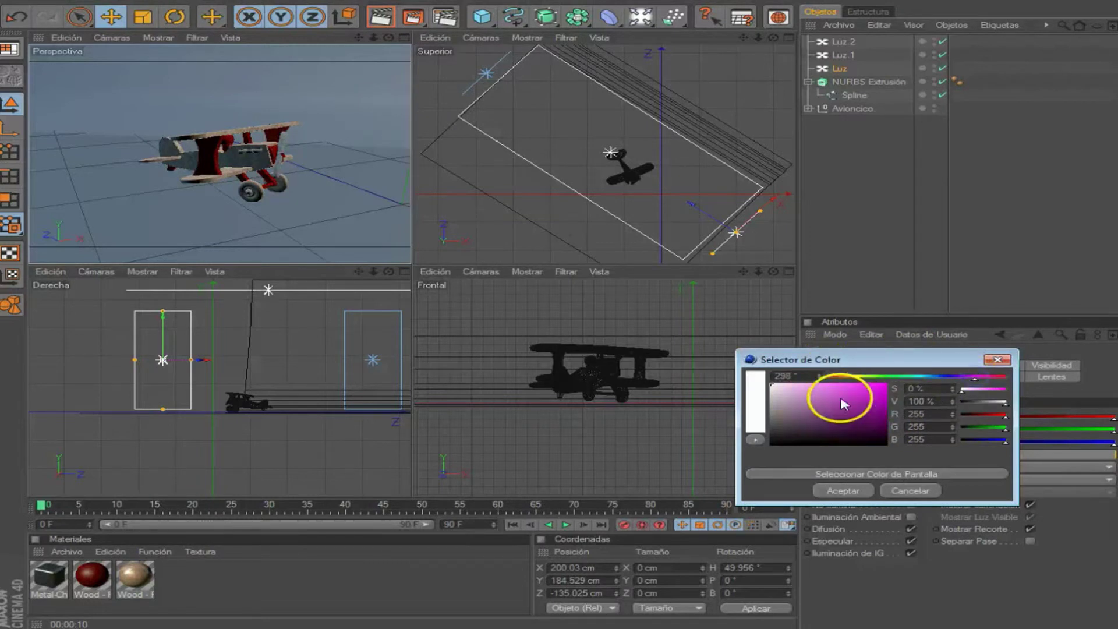
pyautogui.click(842, 388)
pyautogui.click(847, 490)
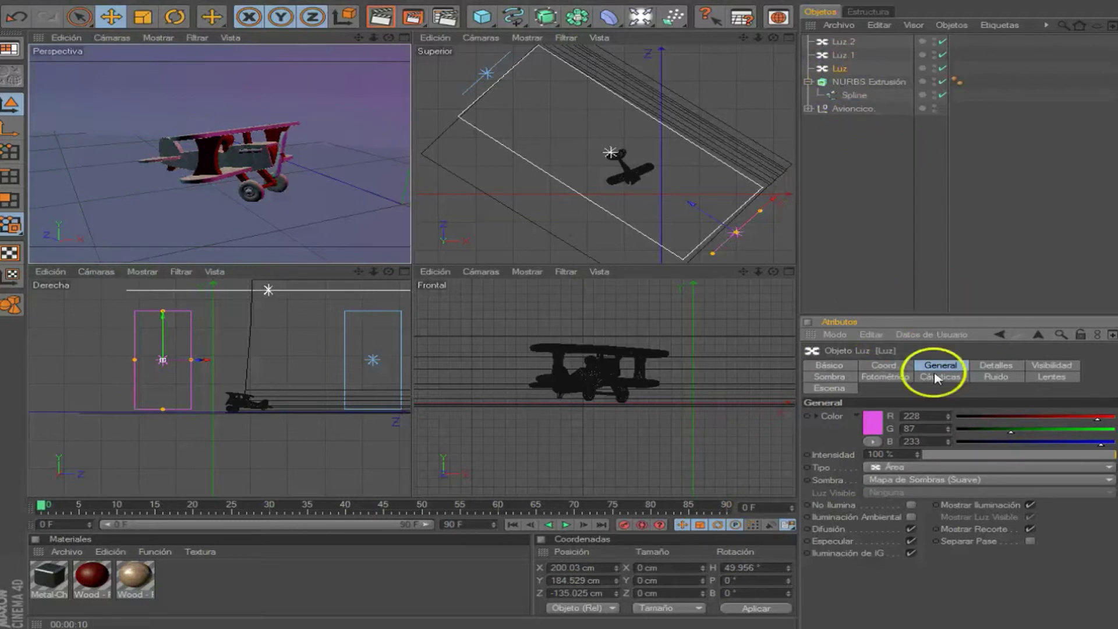
pyautogui.click(874, 425)
pyautogui.click(803, 388)
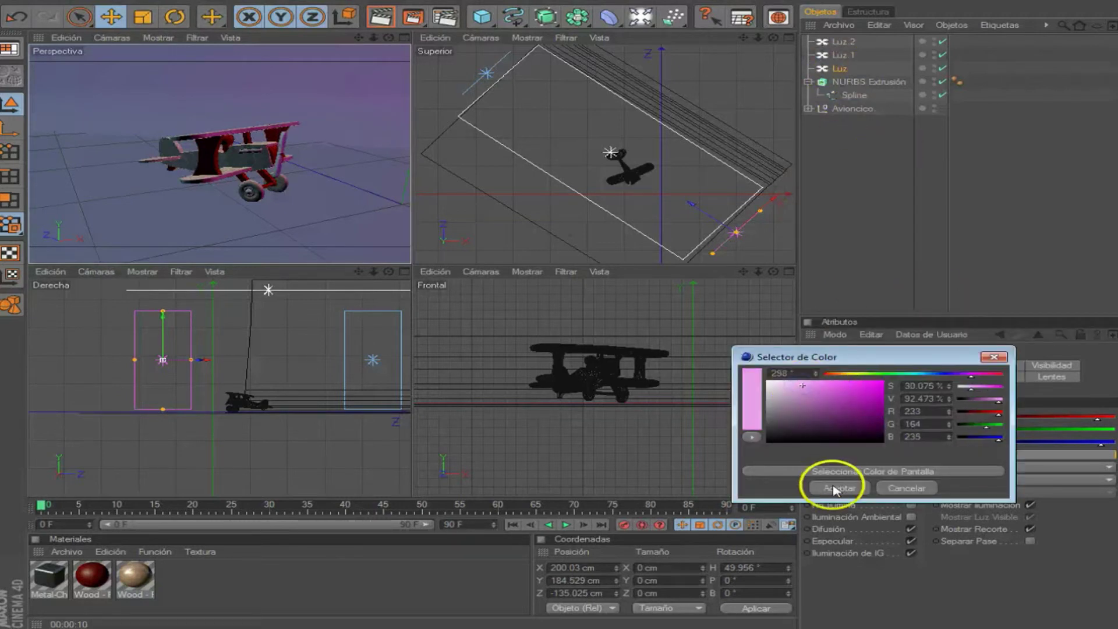
pyautogui.click(832, 486)
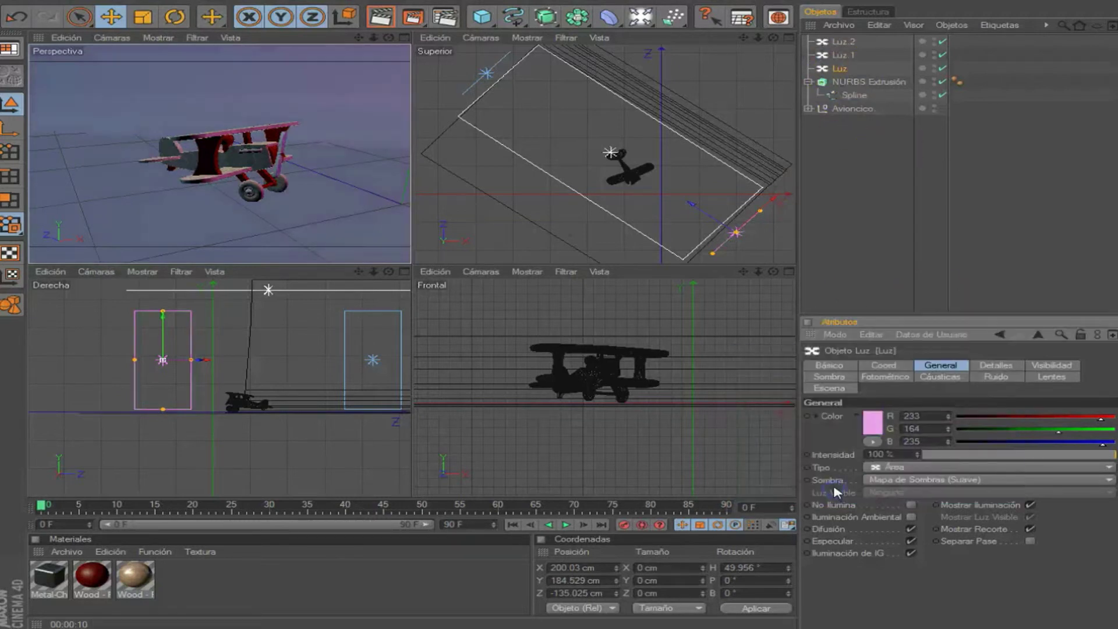
# Change Luz.1 to a paler blue (R 188, G 215, B 241), then select Luz.2
pyautogui.click(845, 55)
pyautogui.click(871, 423)
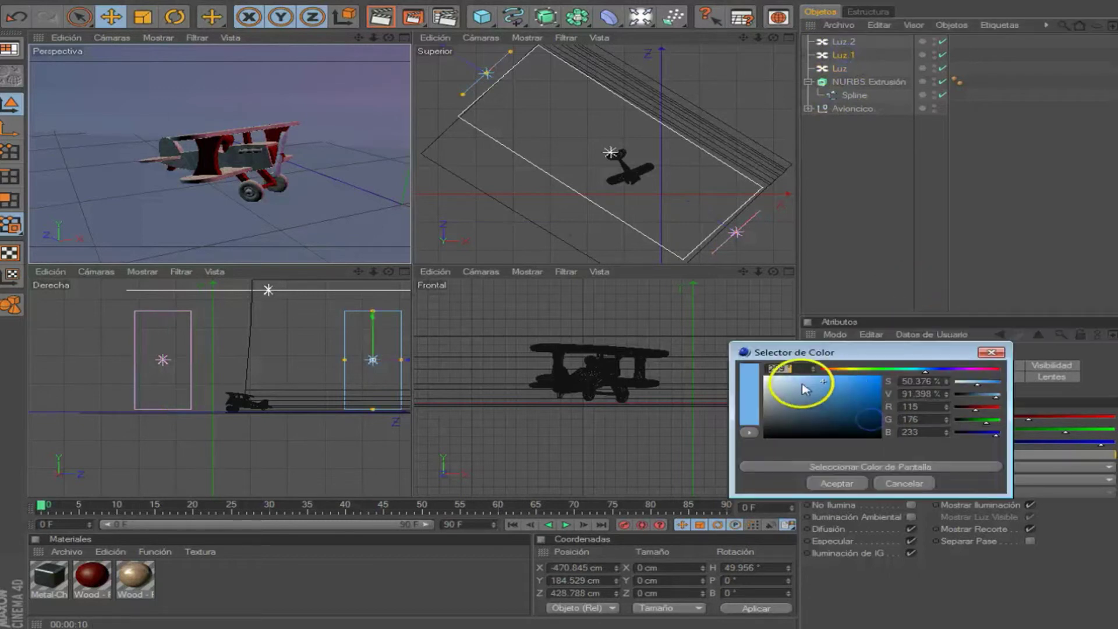
pyautogui.click(790, 379)
pyautogui.click(836, 485)
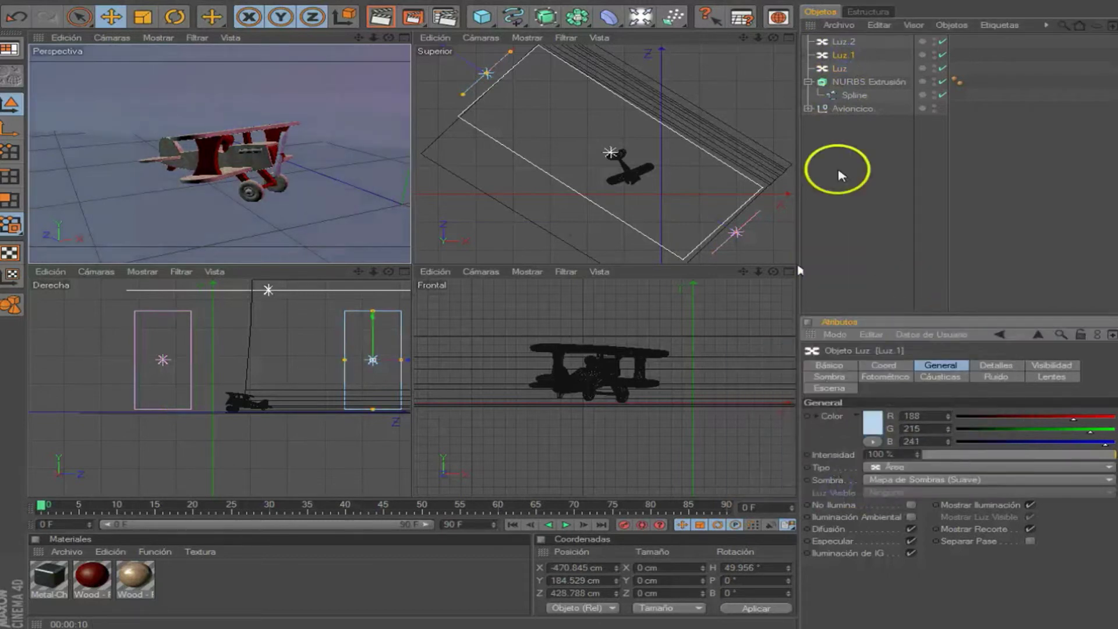
pyautogui.click(841, 43)
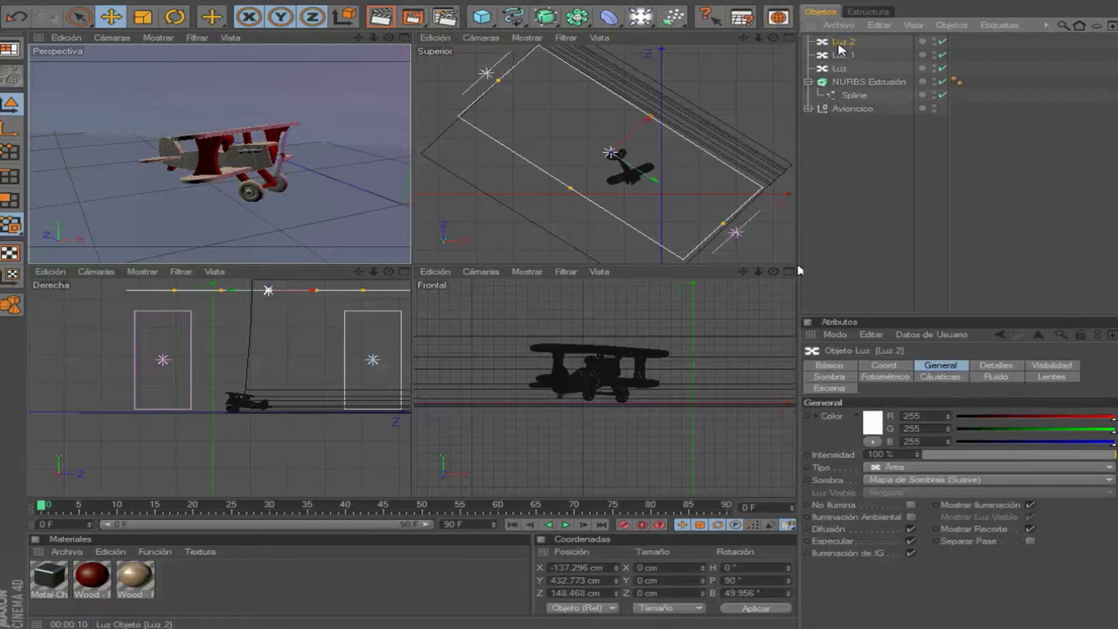
# Render the maximized perspective view, then clear it and return to four views
pyautogui.click(404, 37)
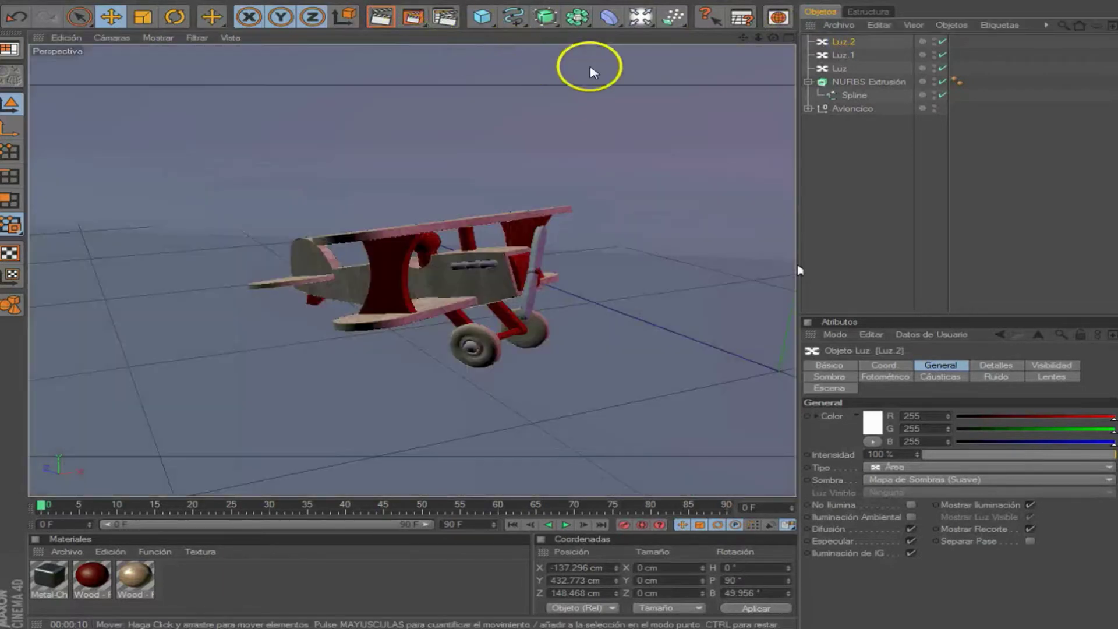
pyautogui.click(379, 16)
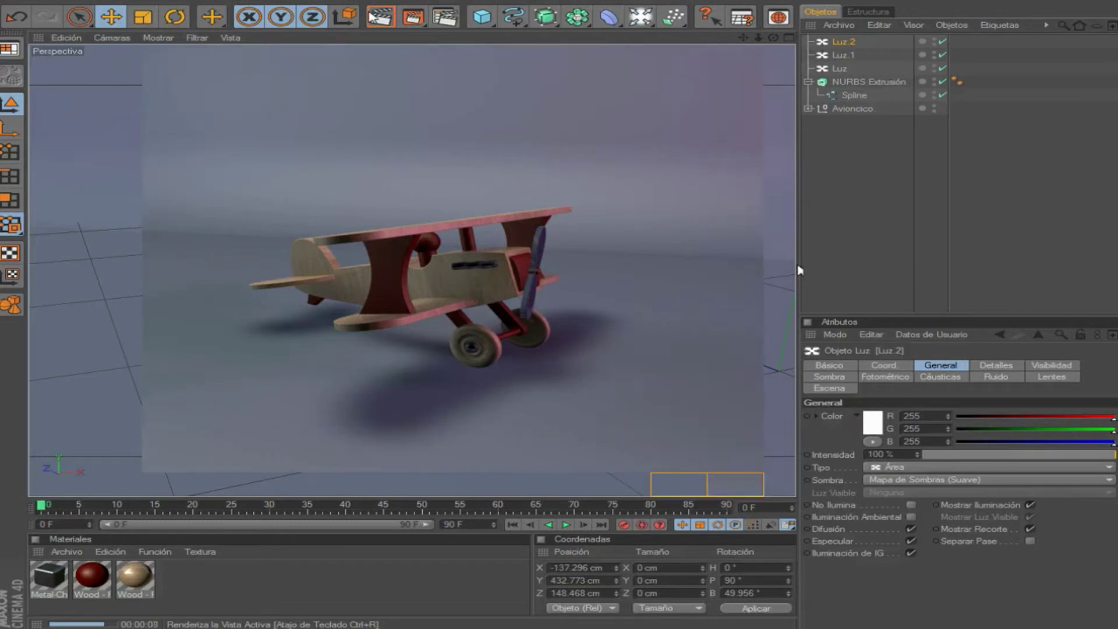
pyautogui.click(892, 157)
pyautogui.click(788, 38)
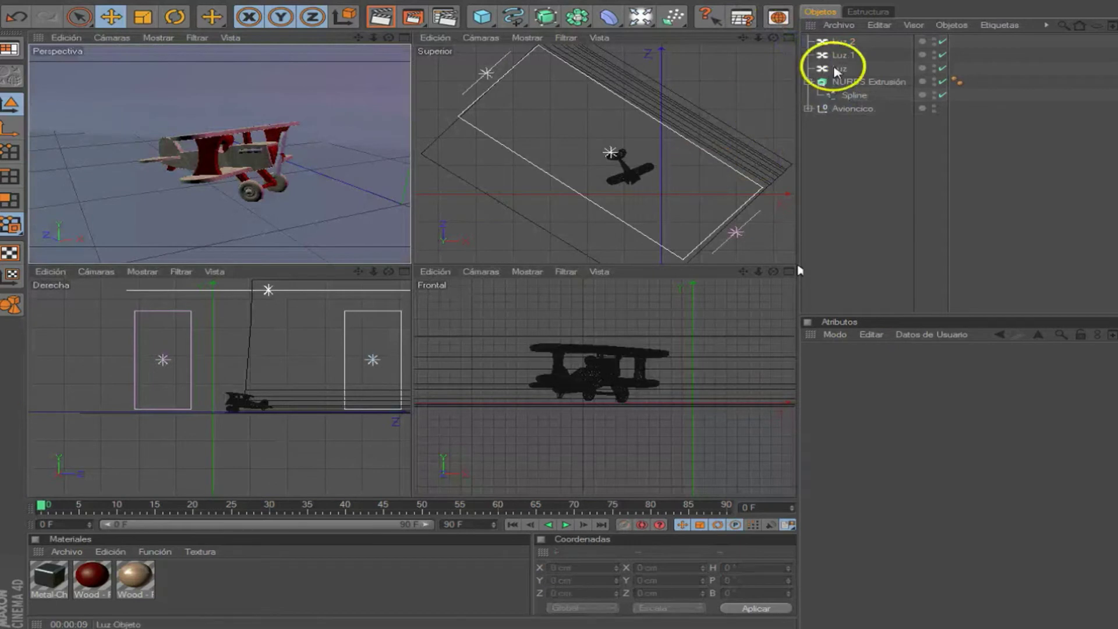
# Lower Luz.2's intensity to 67% and render the maximized perspective view
pyautogui.click(849, 44)
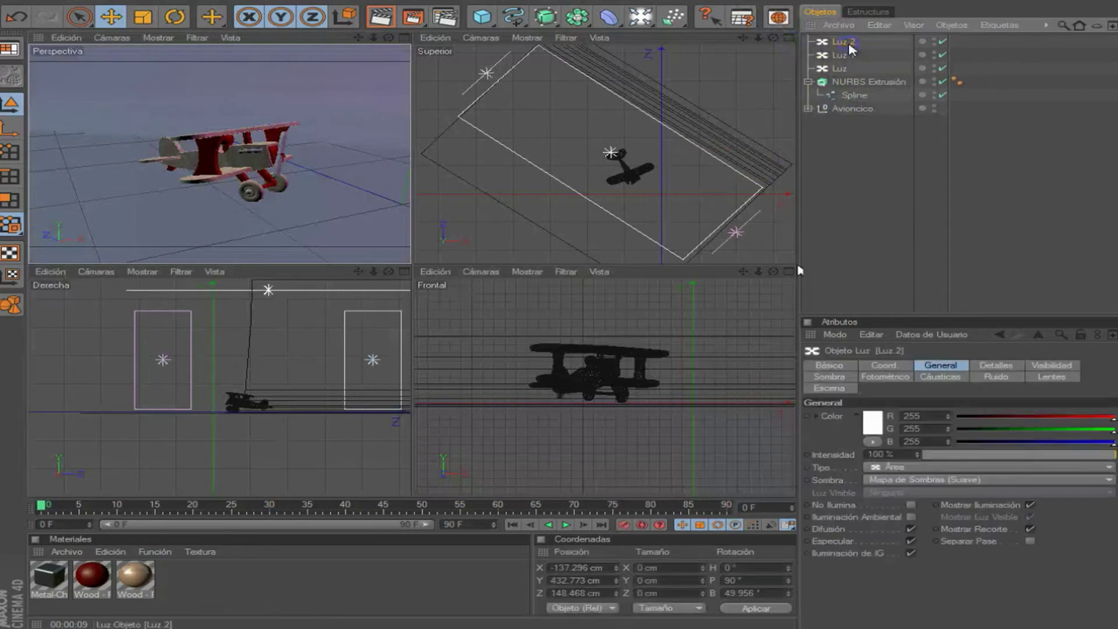
pyautogui.click(1054, 454)
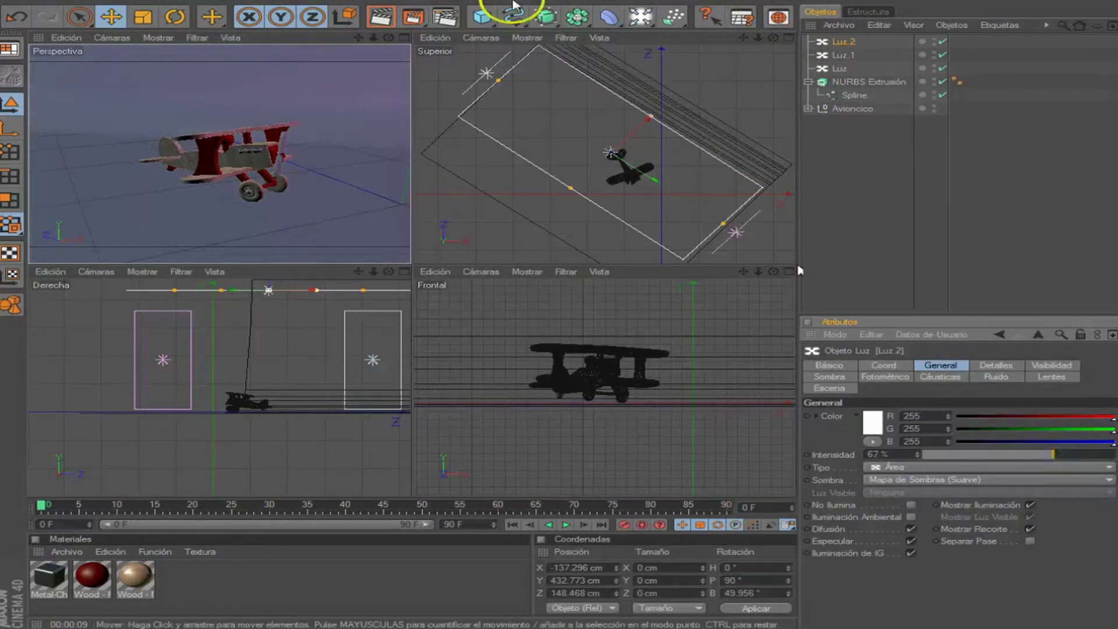
pyautogui.click(404, 37)
pyautogui.click(381, 18)
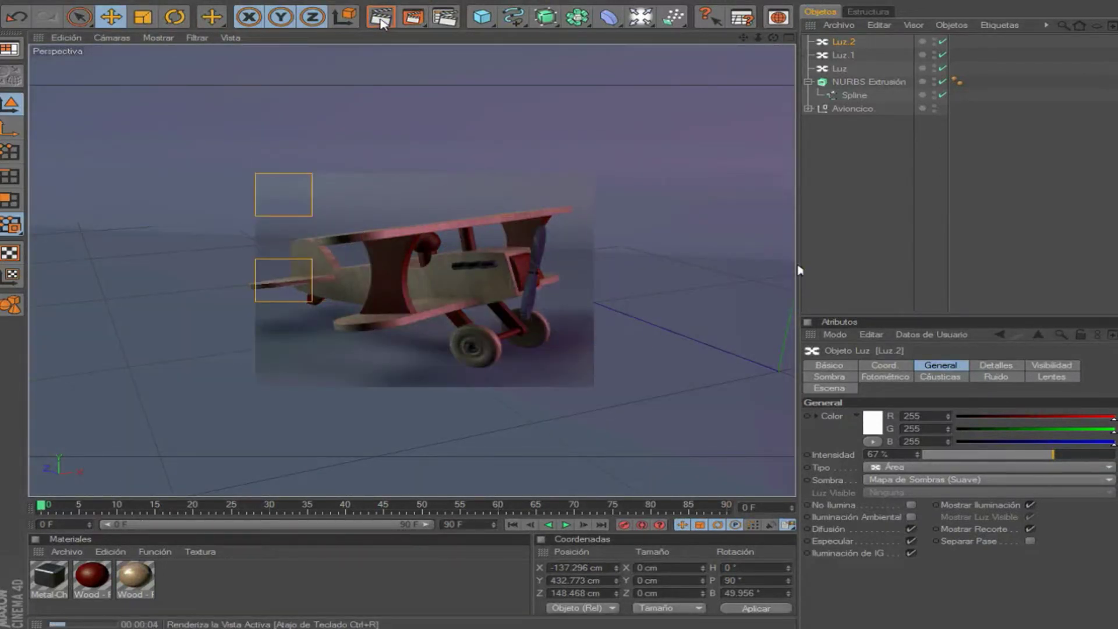
# Give Luz.1 hard raytraced shadows and render the perspective view to preview them
pyautogui.click(855, 209)
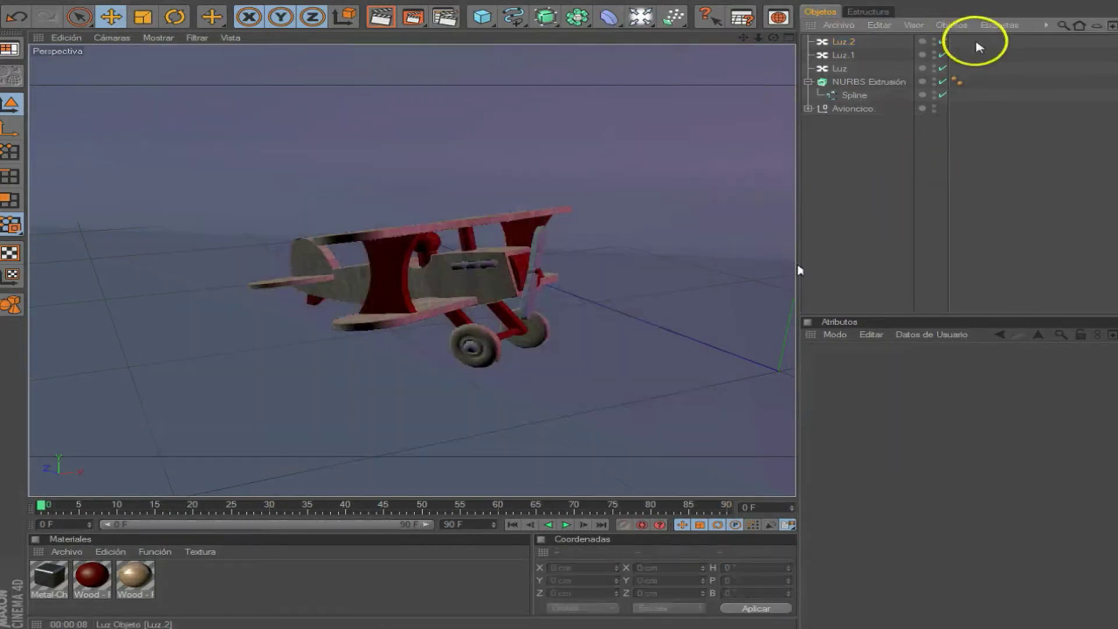
pyautogui.moveTo(844, 69); pyautogui.dragTo(847, 77)
pyautogui.click(1004, 40)
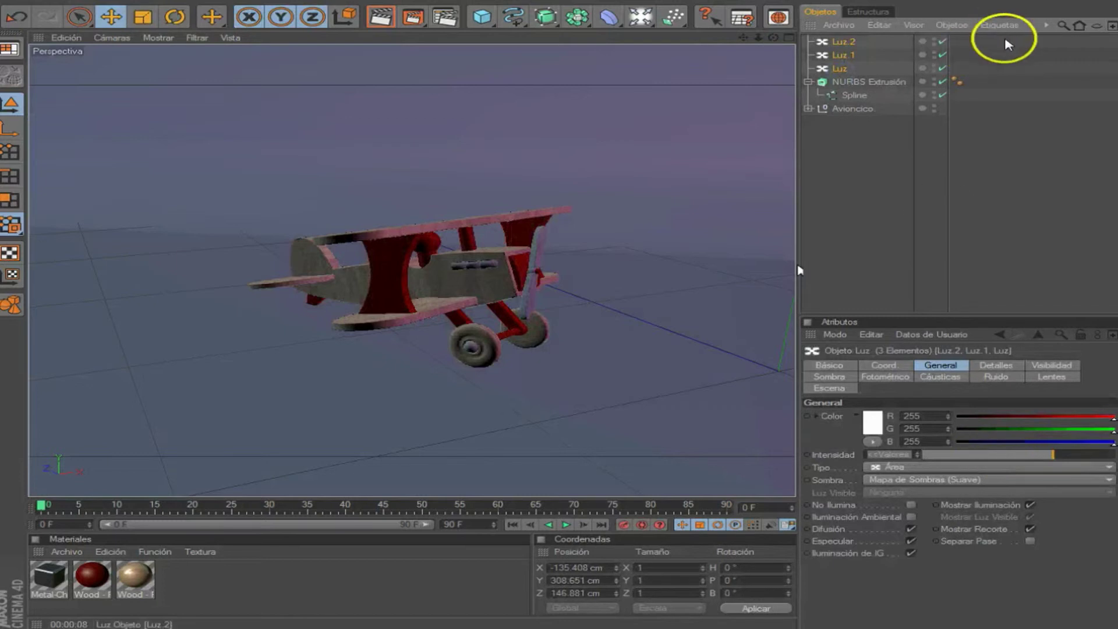
pyautogui.click(848, 57)
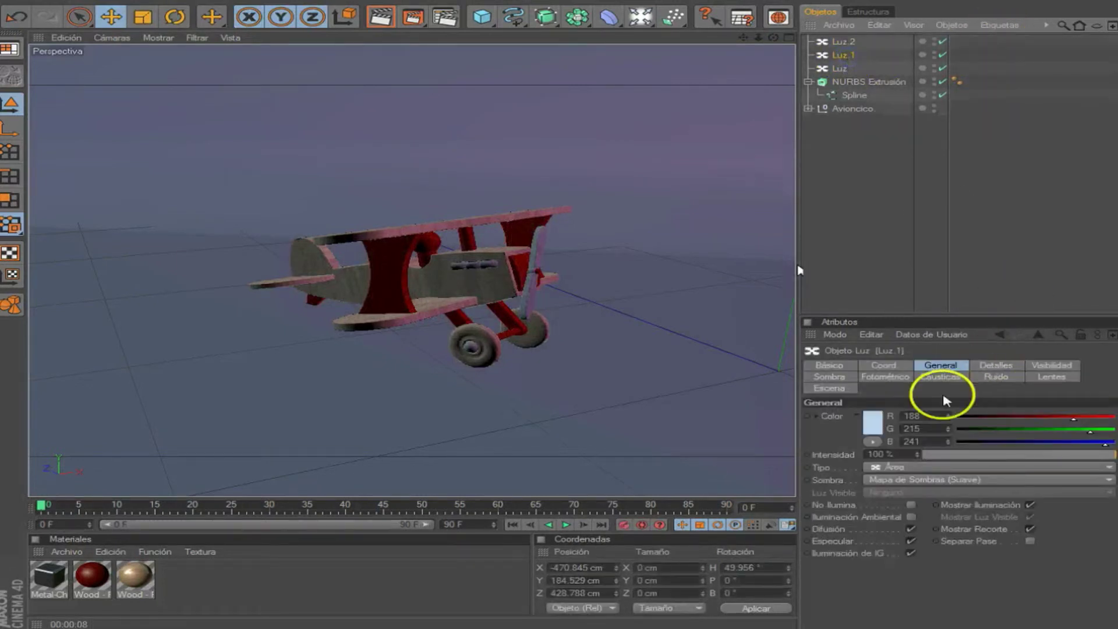
pyautogui.click(829, 376)
pyautogui.click(914, 416)
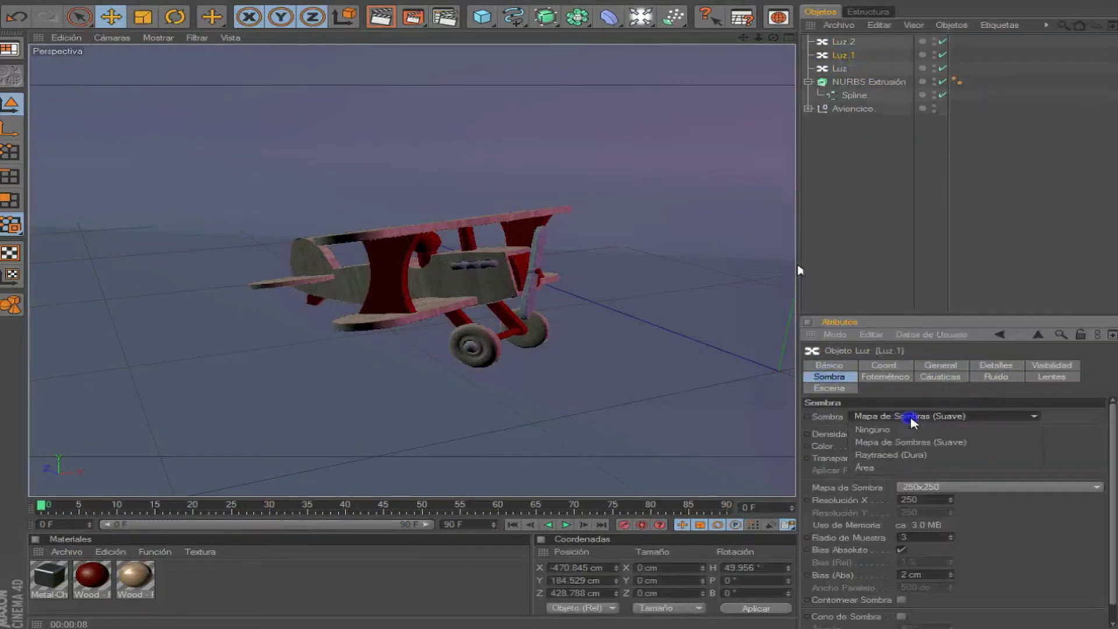
pyautogui.click(949, 454)
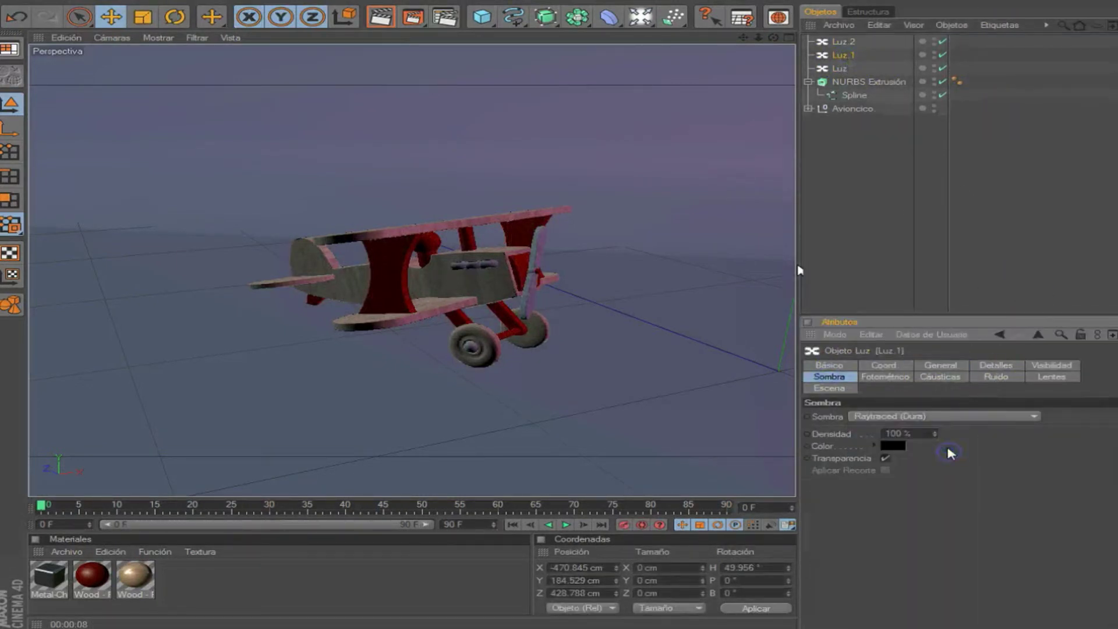
pyautogui.click(378, 23)
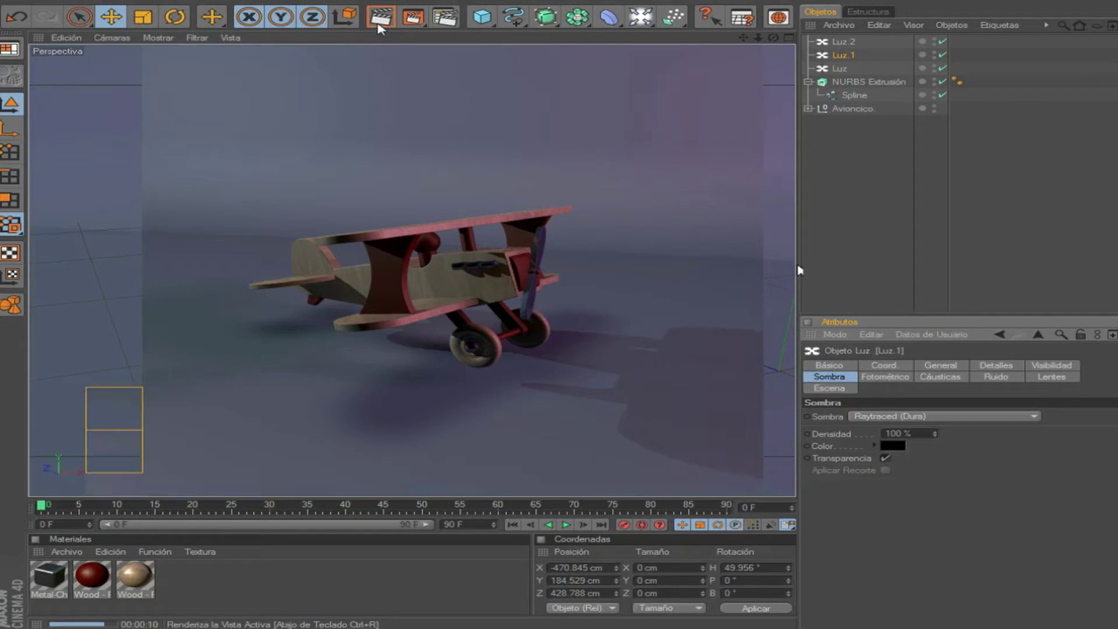
# Switch Luz.1 back to soft shadow-map shadows and select all three lights
pyautogui.click(976, 417)
pyautogui.click(976, 444)
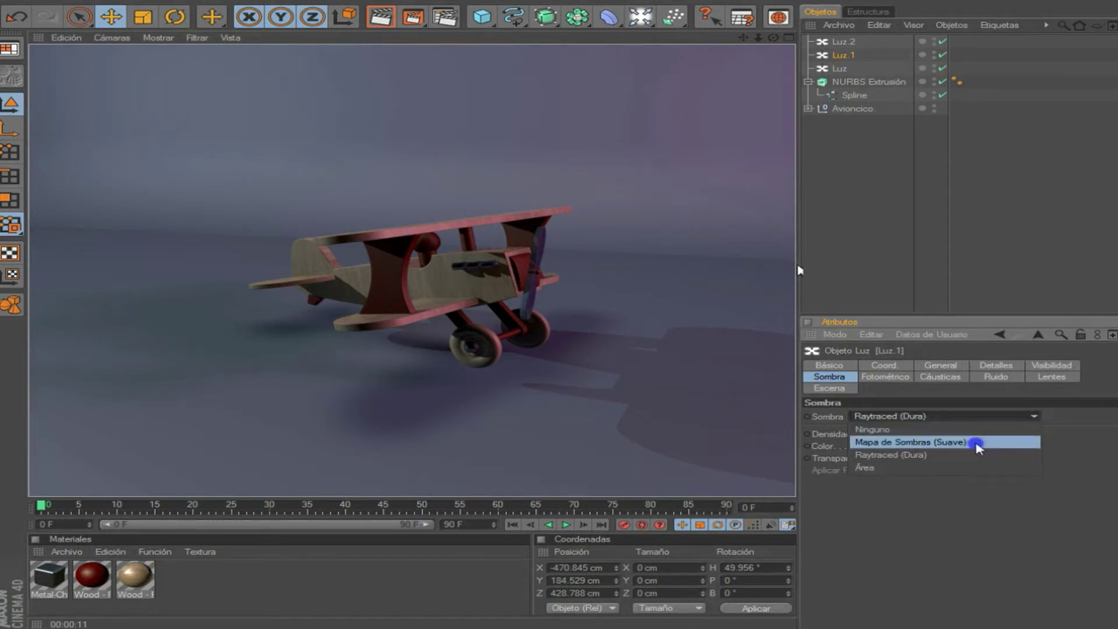
pyautogui.moveTo(966, 67); pyautogui.dragTo(834, 28)
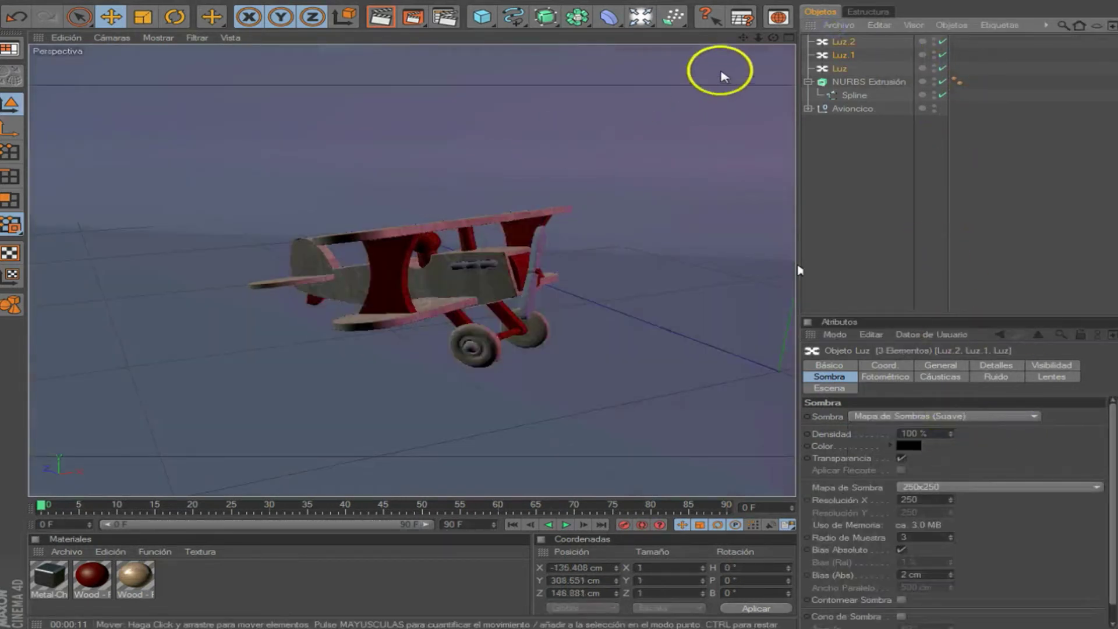
# Return to the four-view layout and select the Luz.2 light
pyautogui.click(789, 37)
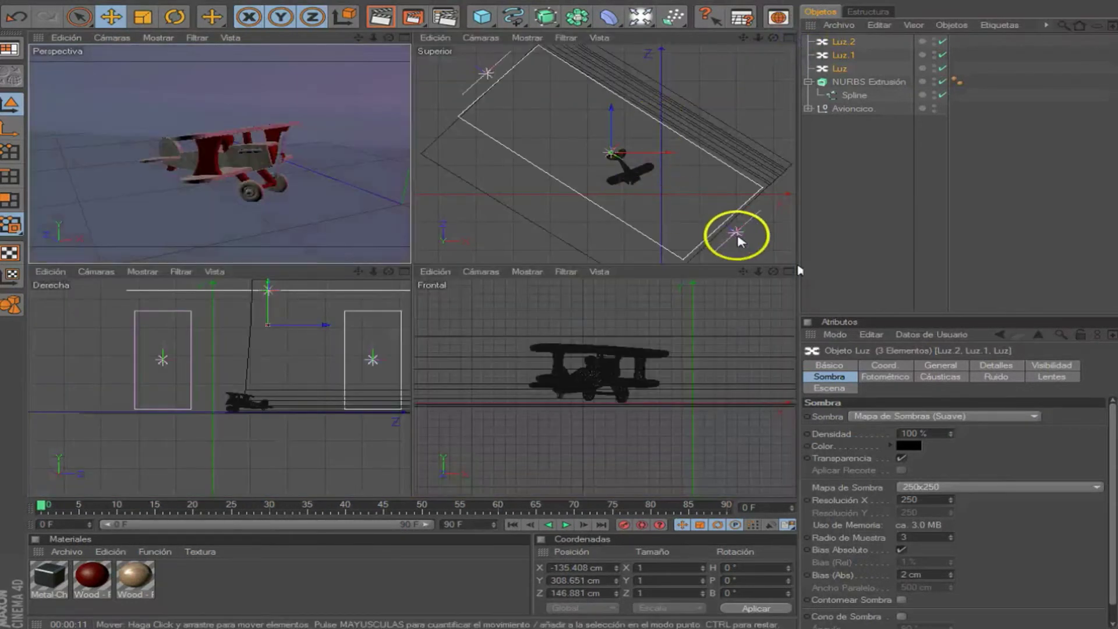
pyautogui.click(740, 240)
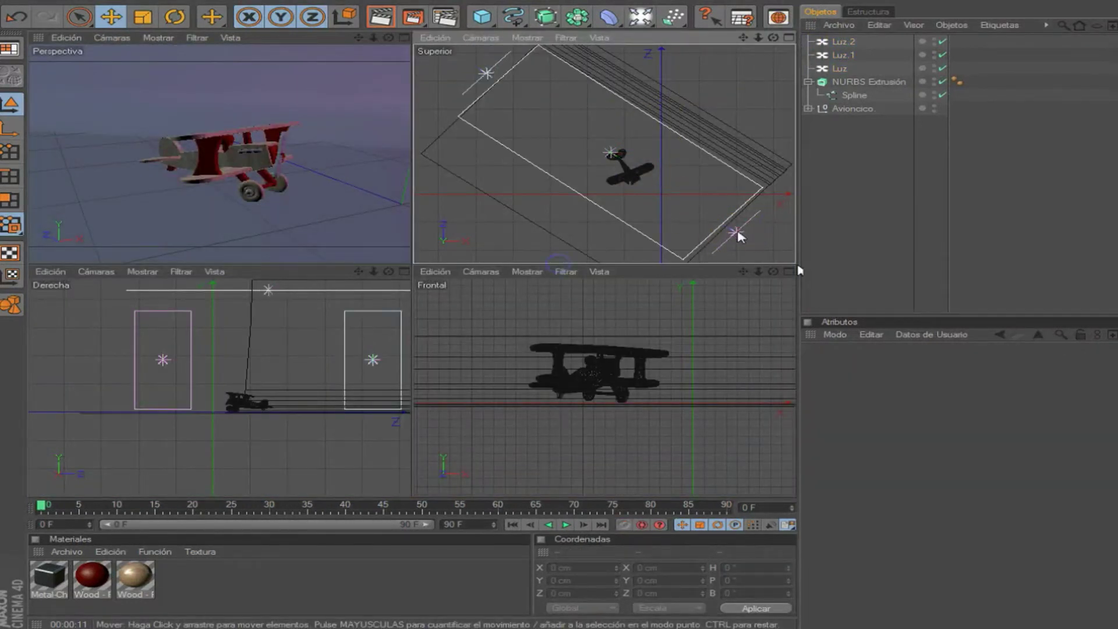
pyautogui.click(843, 55)
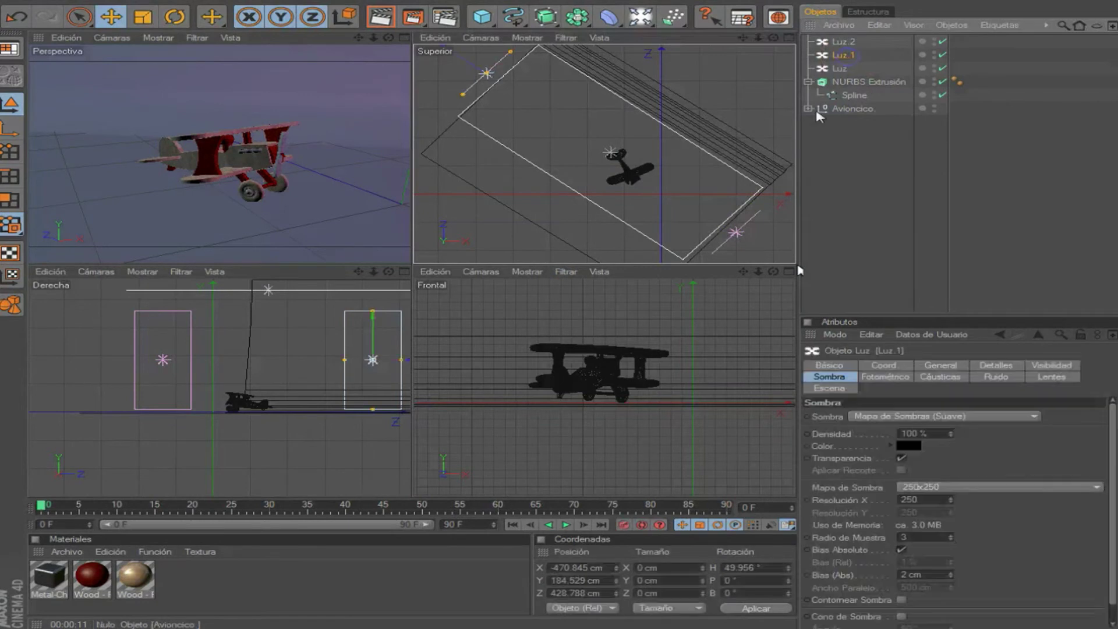
pyautogui.click(623, 98)
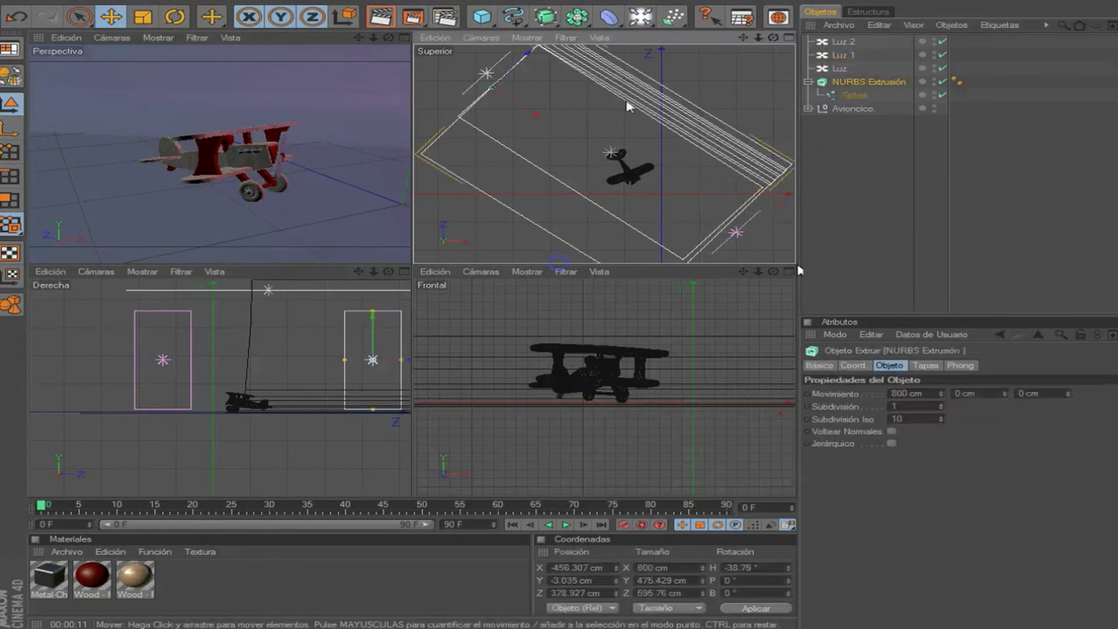
pyautogui.click(843, 43)
pyautogui.click(404, 37)
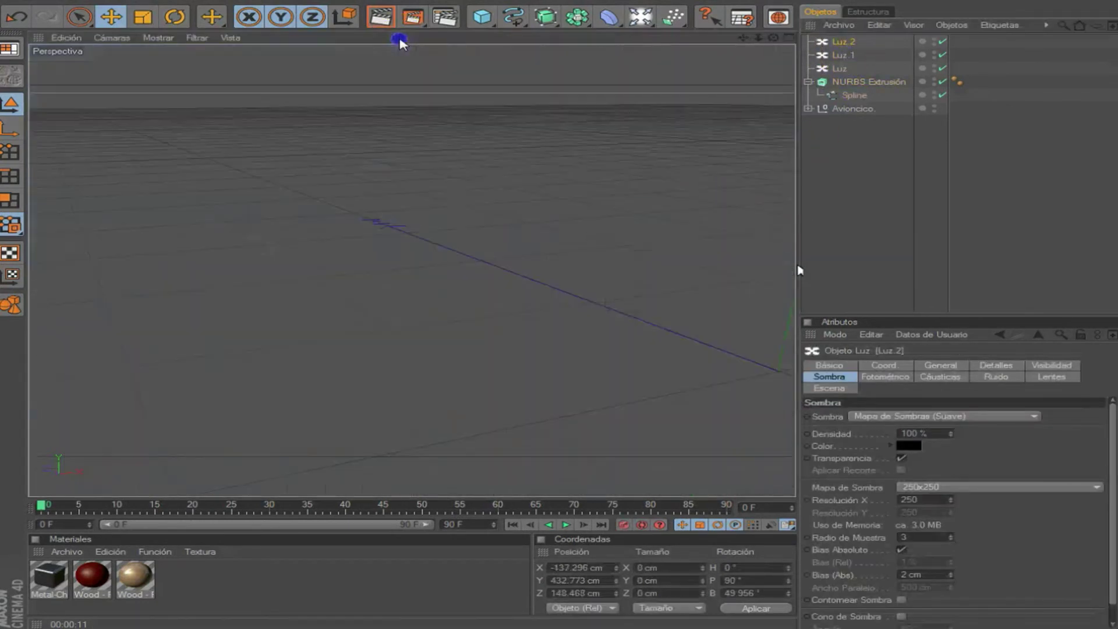
pyautogui.click(789, 37)
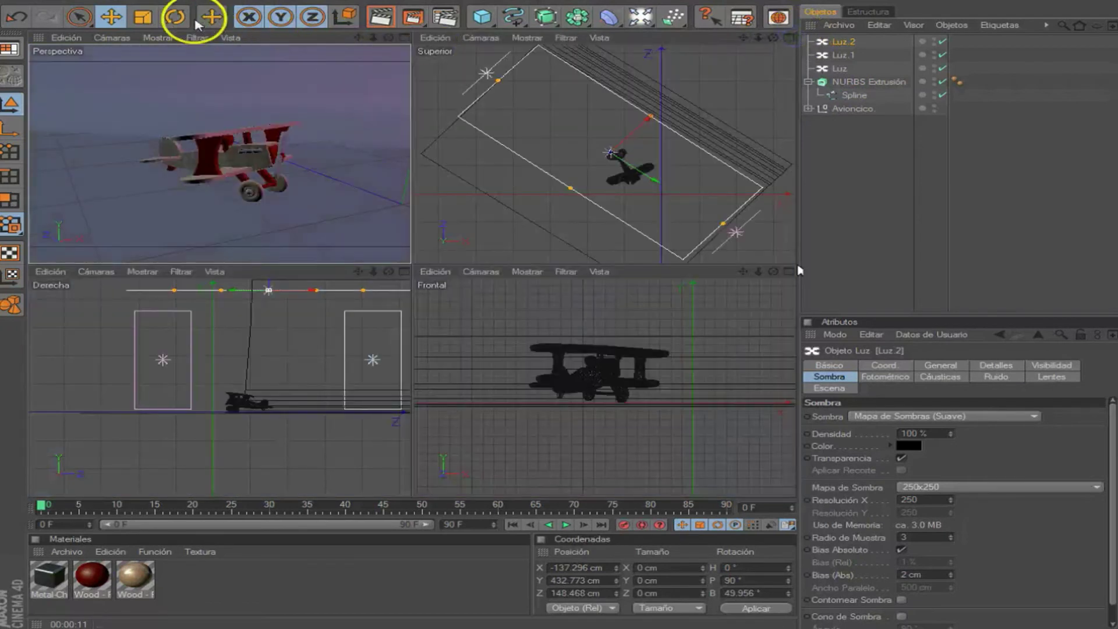
# Rotate Luz.2 toward the biplane, move it in the top view, and render the perspective view
pyautogui.click(175, 16)
pyautogui.moveTo(592, 122); pyautogui.dragTo(611, 154)
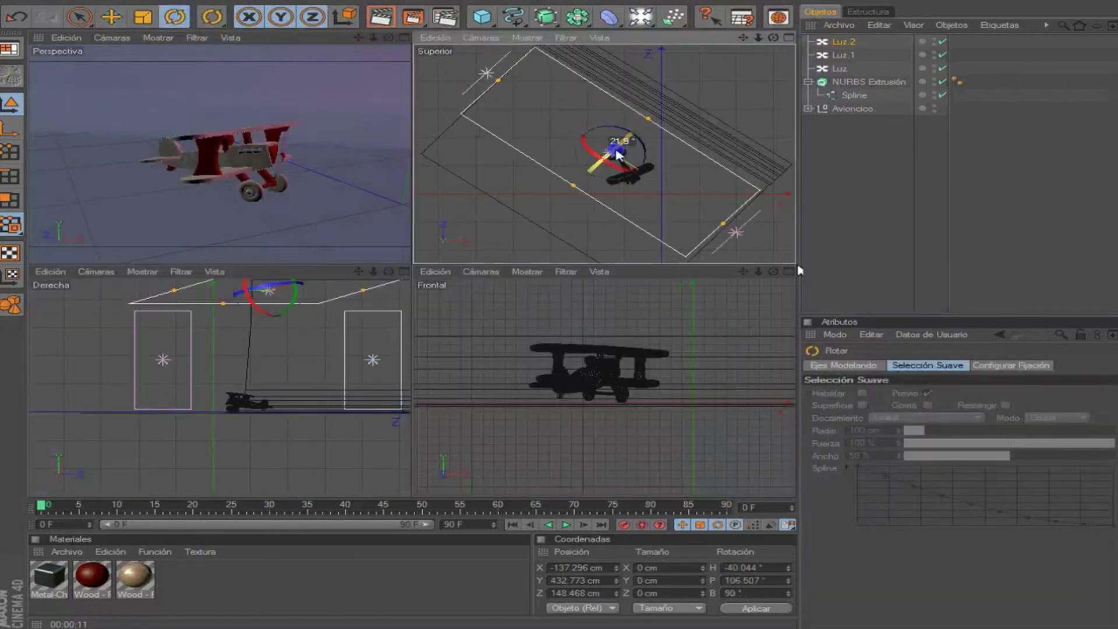
pyautogui.click(110, 17)
pyautogui.moveTo(648, 118)
pyautogui.mouseDown()
pyautogui.moveTo(550, 270)
pyautogui.moveTo(636, 138)
pyautogui.mouseUp()
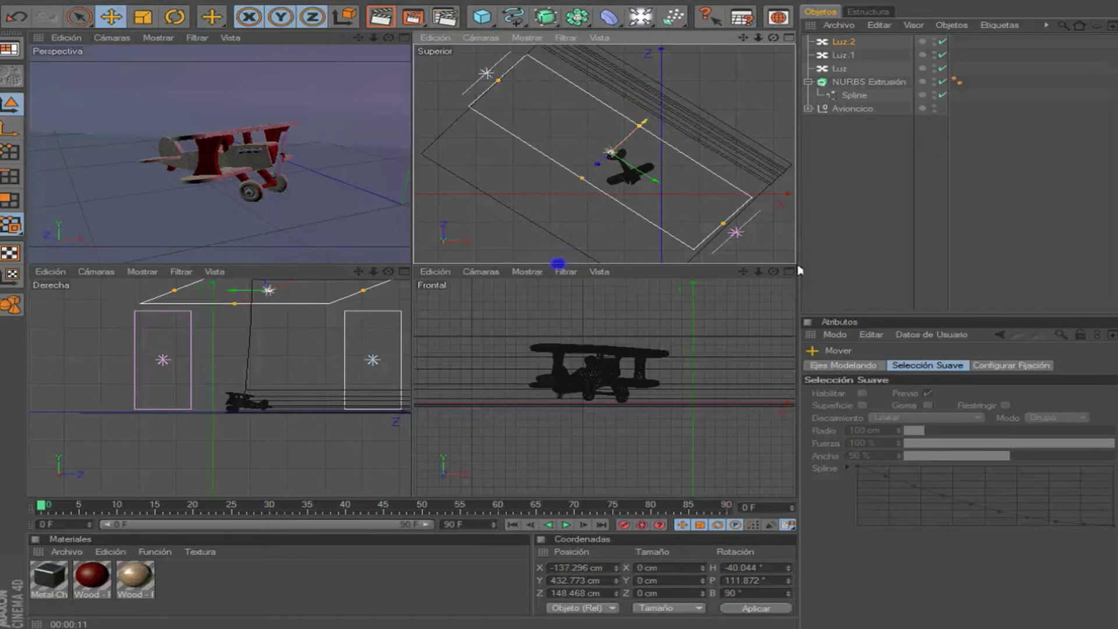
pyautogui.click(406, 37)
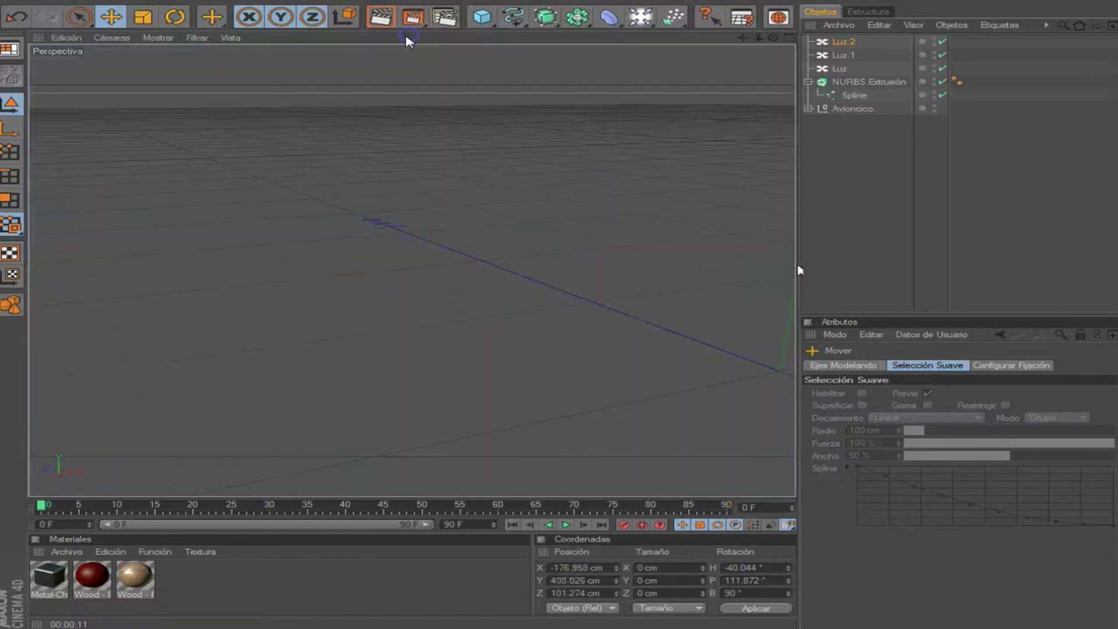
pyautogui.click(380, 18)
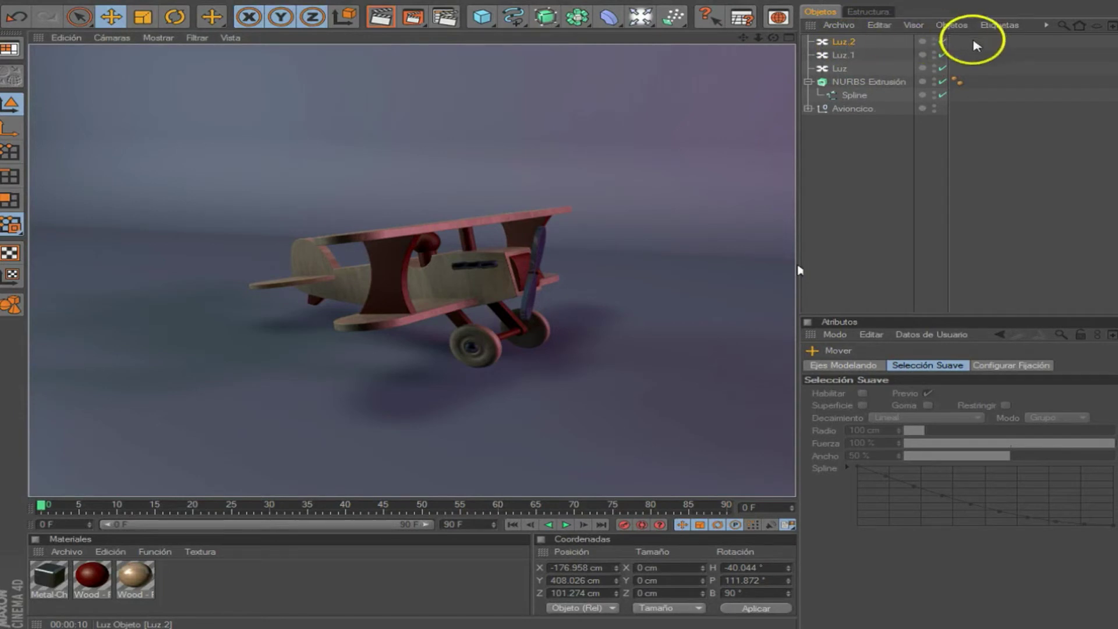
# Set all three area lights' falloff angle to 179° and render the perspective view
pyautogui.moveTo(973, 41); pyautogui.dragTo(838, 73)
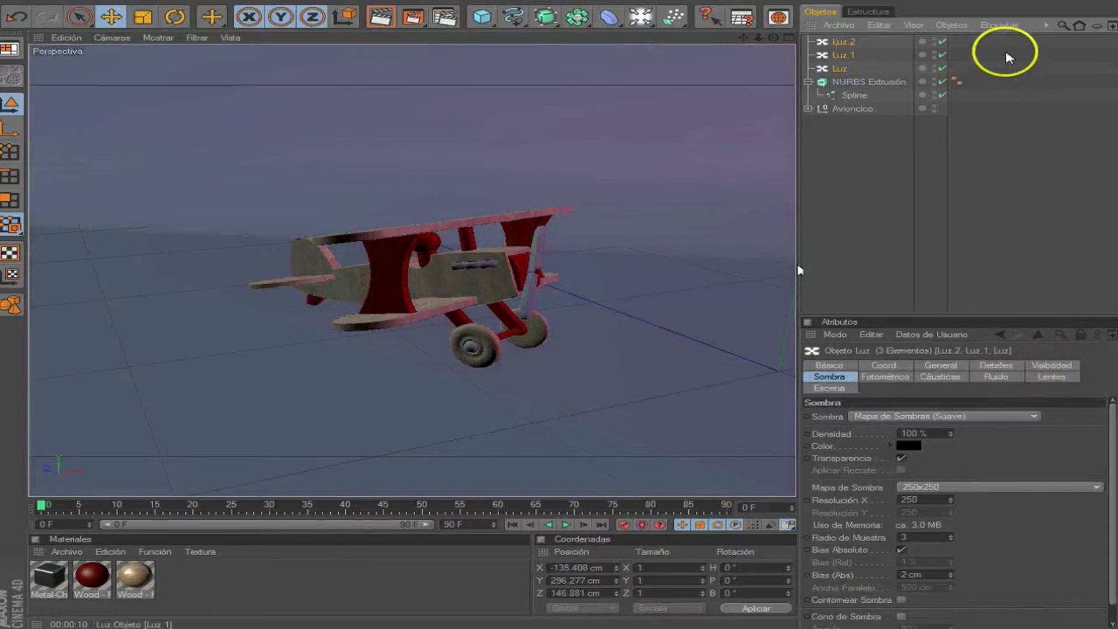
pyautogui.click(995, 366)
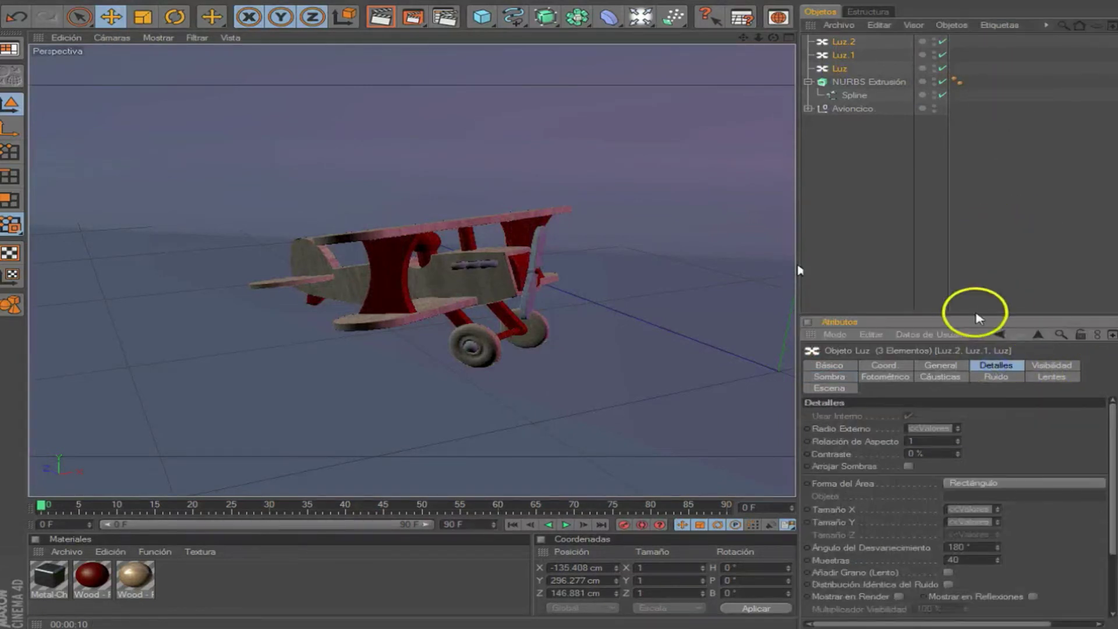
pyautogui.scroll(-3, 957, 468)
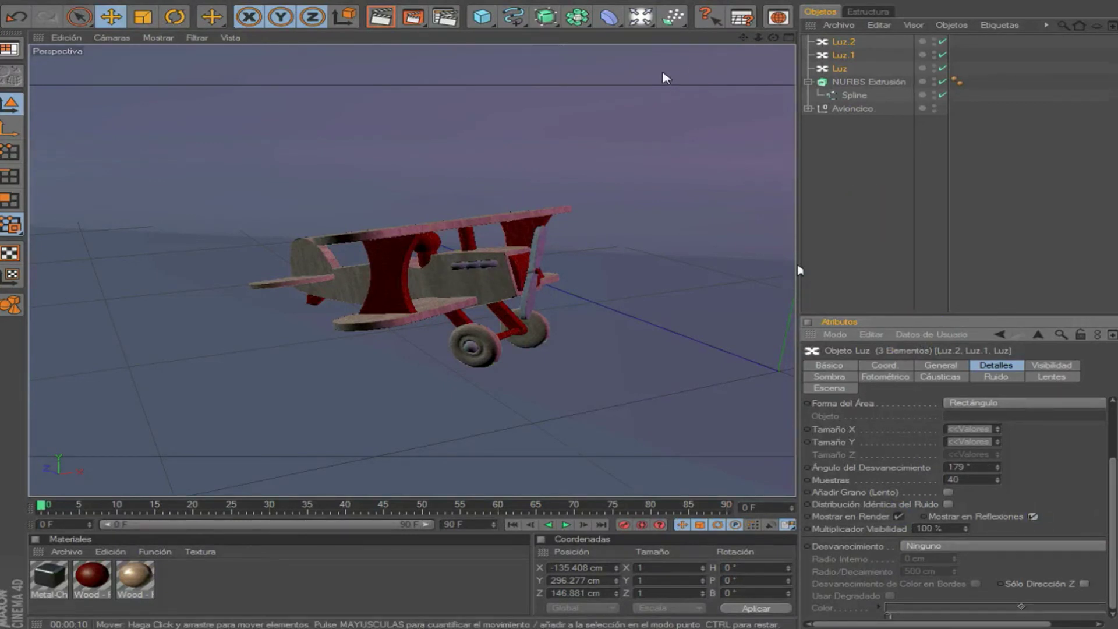
pyautogui.click(380, 17)
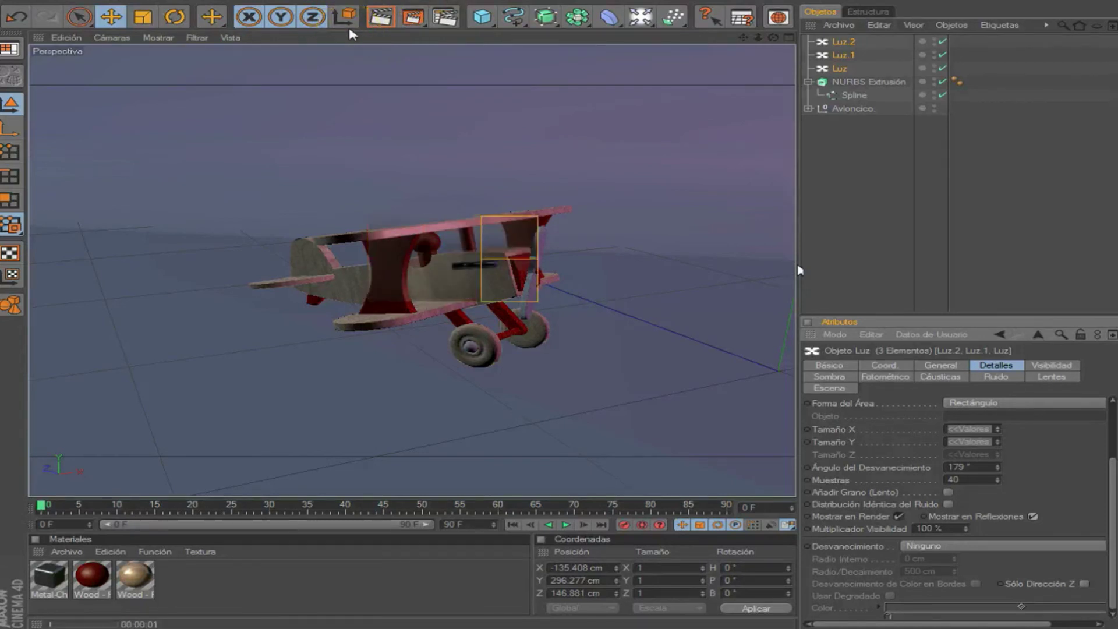
# Hide the area lights from renders and reflections
pyautogui.click(466, 147)
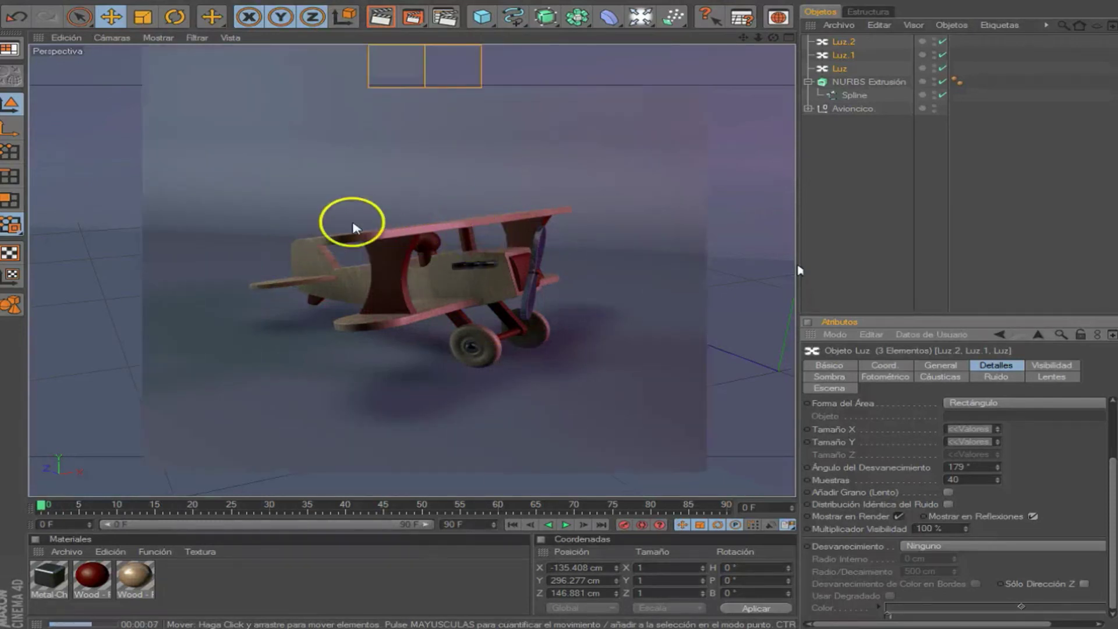
pyautogui.click(898, 516)
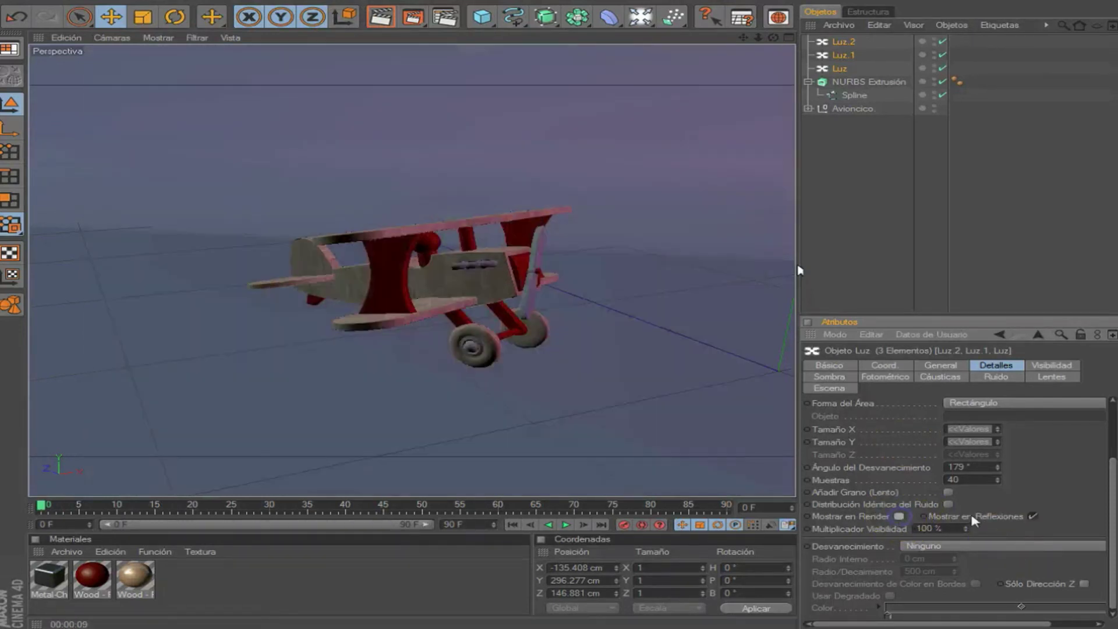
pyautogui.click(1032, 516)
pyautogui.moveTo(412, 16); pyautogui.dragTo(499, 34)
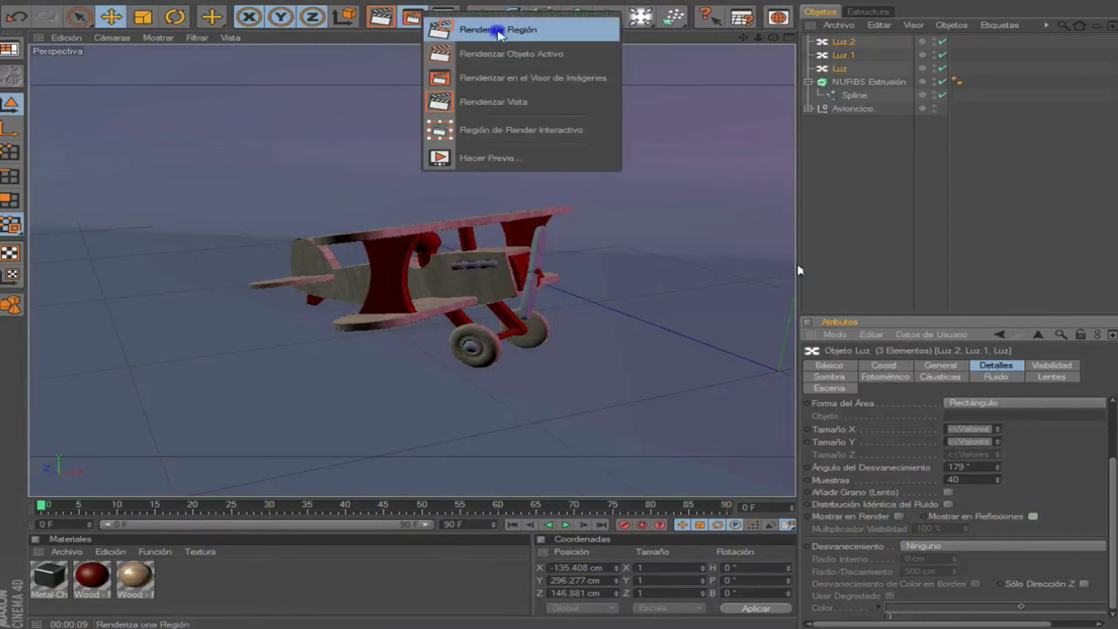
# Test a region render of the biplane, then show the lights in renders and reflections again
pyautogui.click(498, 34)
pyautogui.moveTo(529, 145); pyautogui.dragTo(306, 379)
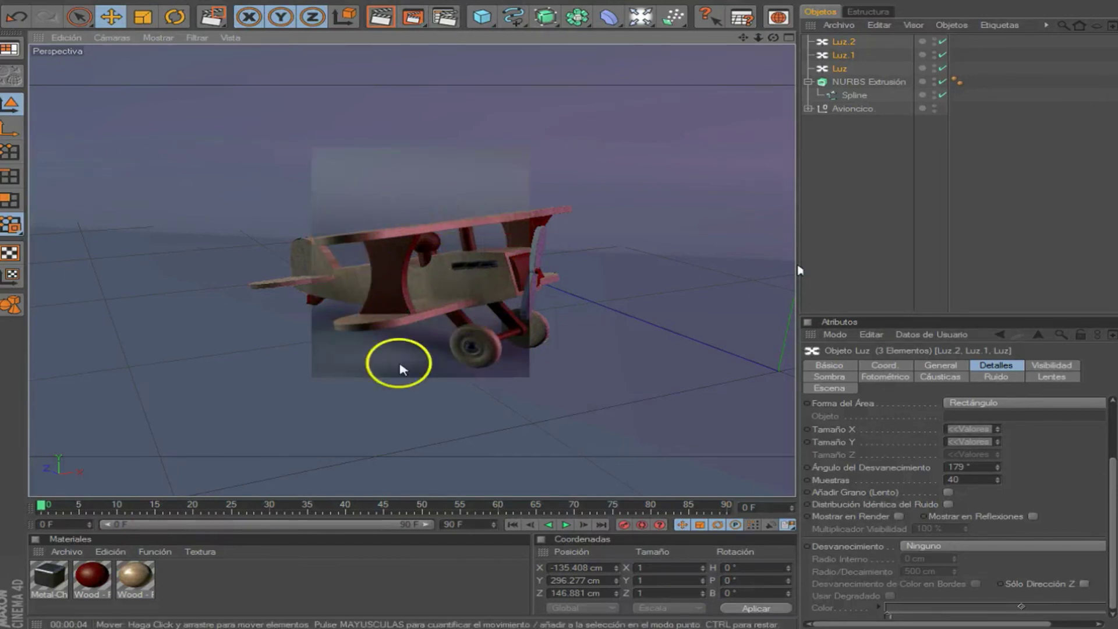
pyautogui.click(898, 516)
pyautogui.click(1032, 515)
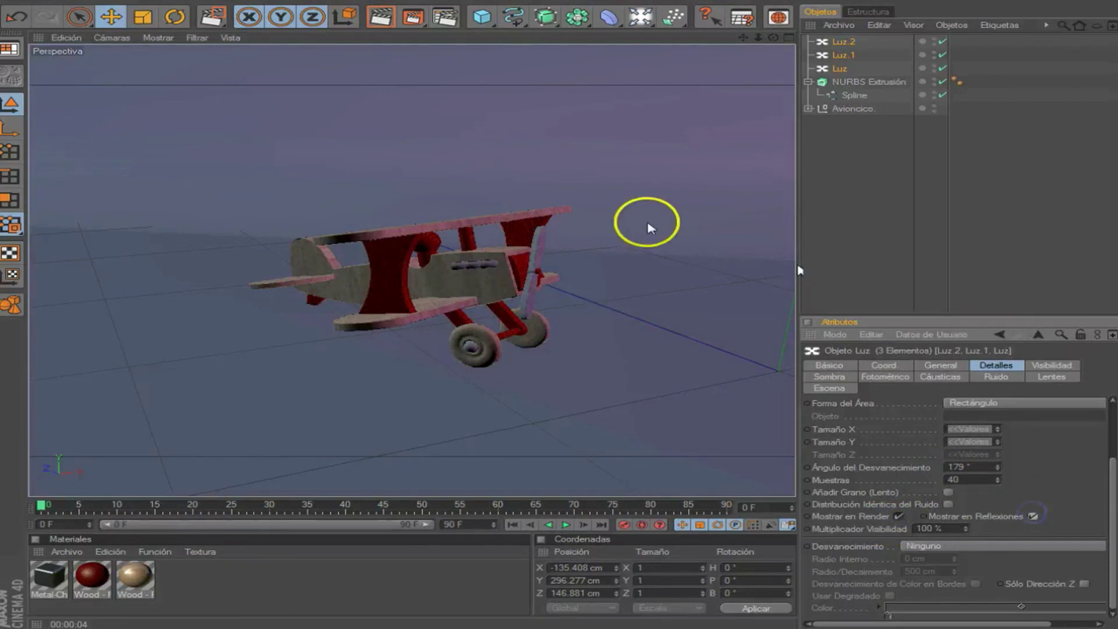
# Render a region around the biplane again to check its soft shadows
pyautogui.click(412, 16)
pyautogui.click(473, 30)
pyautogui.moveTo(463, 167); pyautogui.dragTo(337, 382)
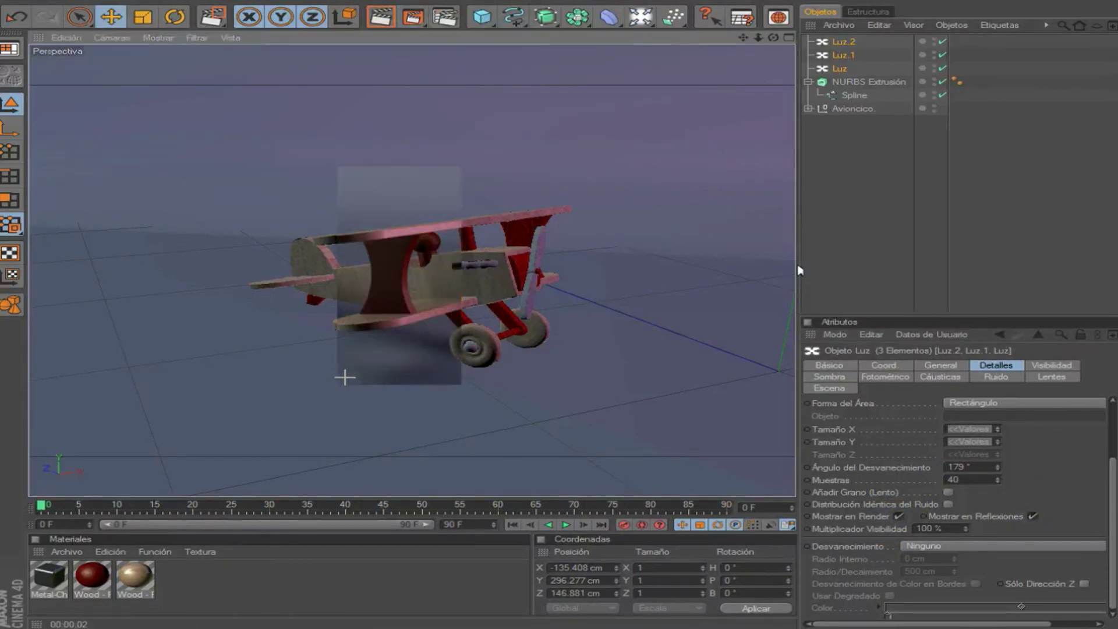
pyautogui.click(445, 16)
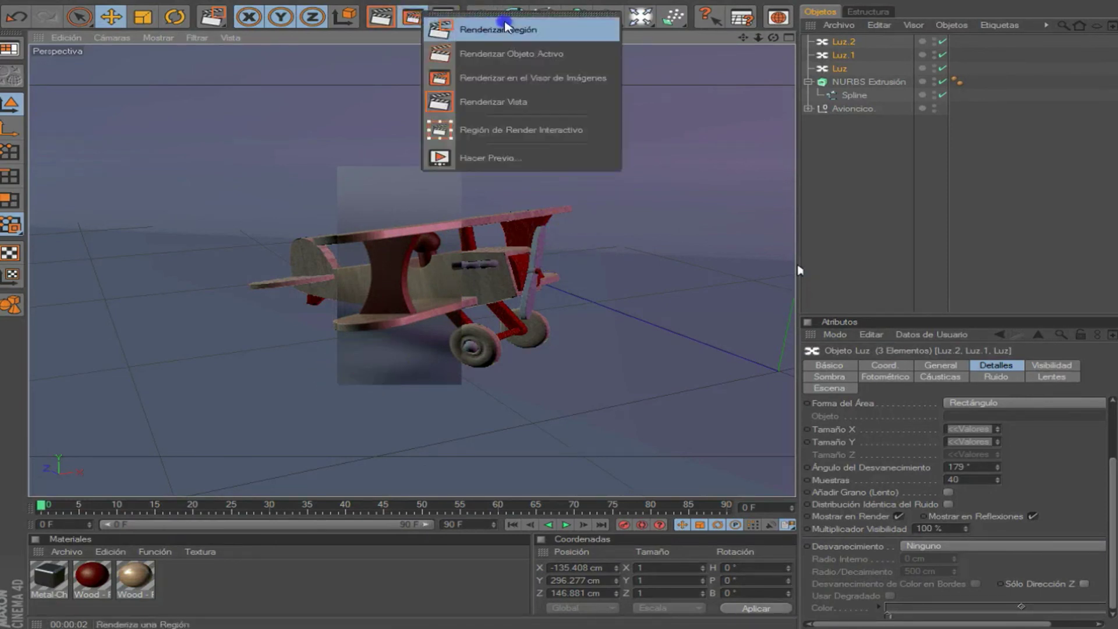
pyautogui.click(495, 28)
pyautogui.click(140, 437)
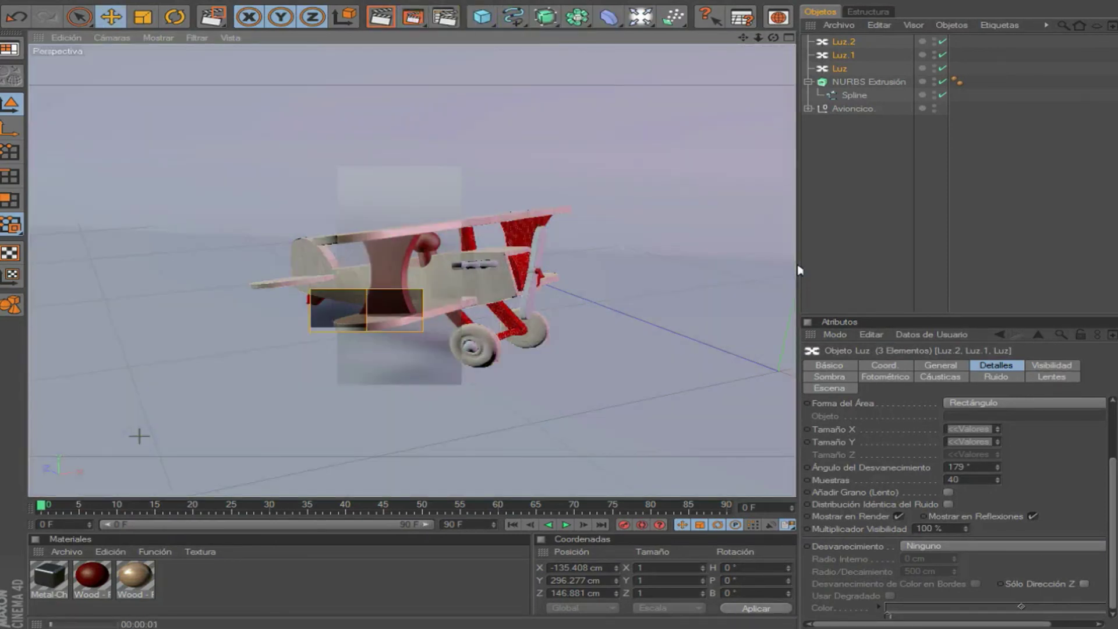